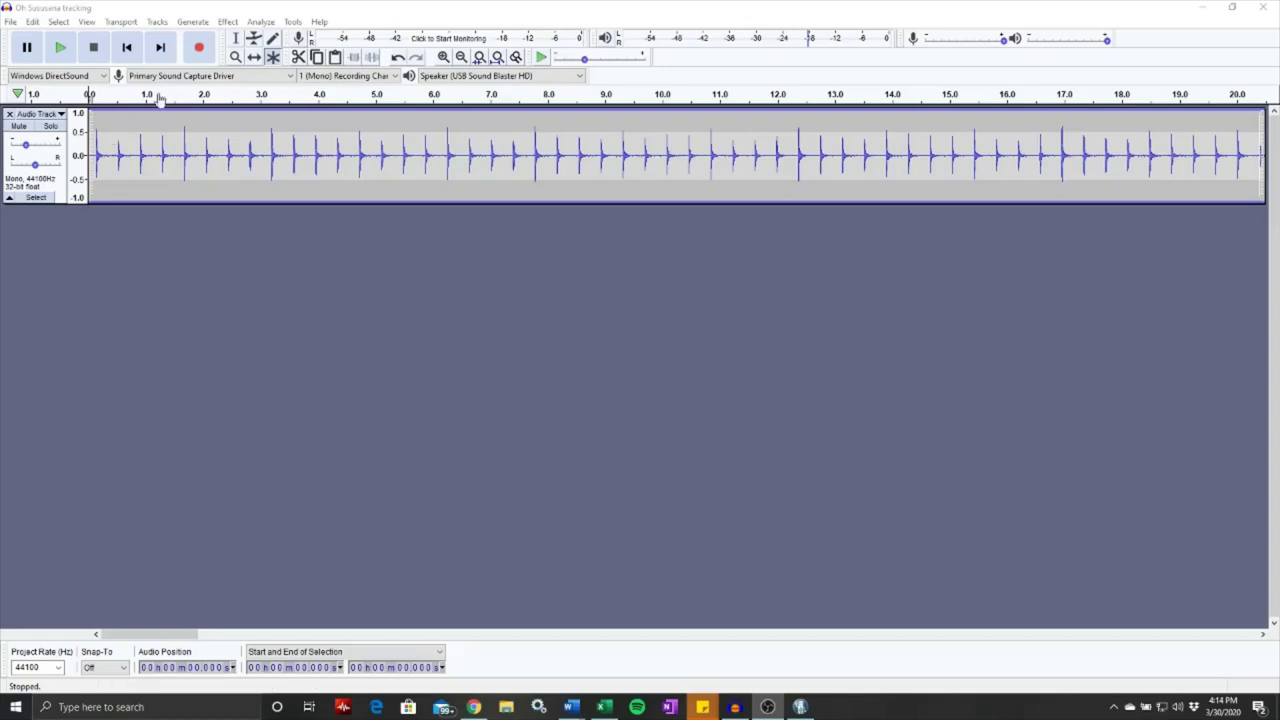
Open the Tracks menu in the project holding the metronome click track
left_click(157, 23)
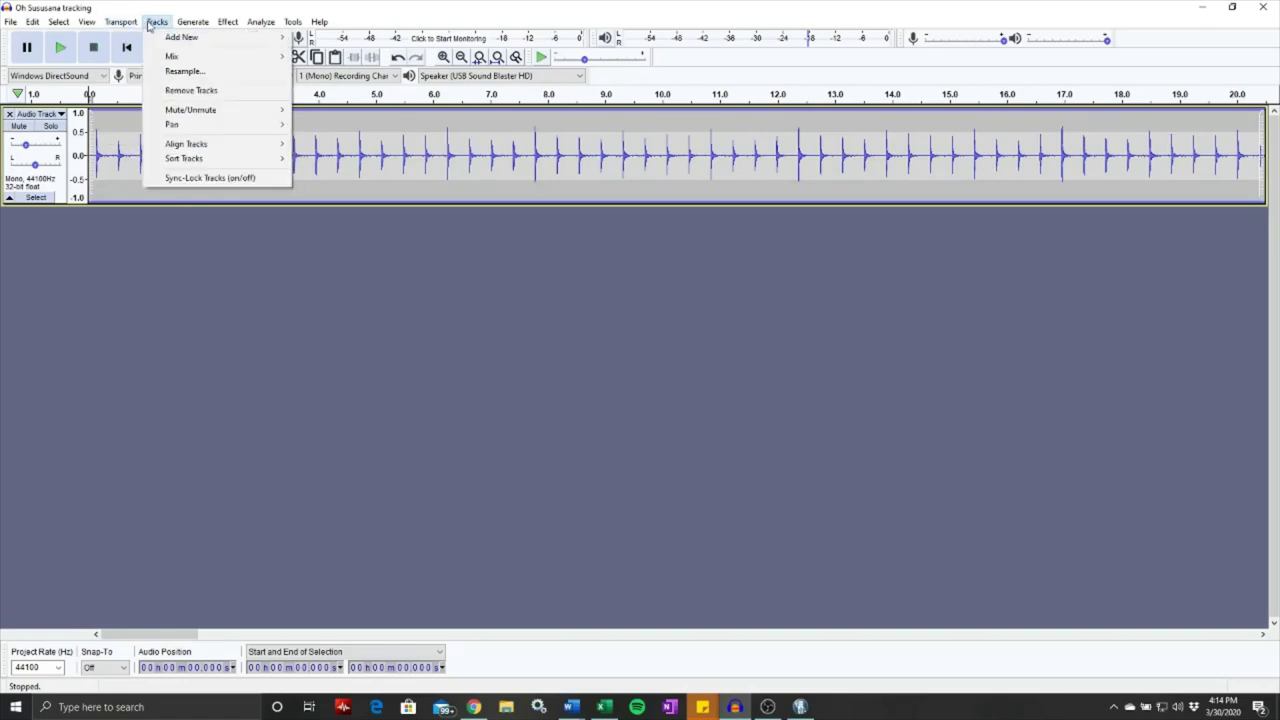
Add a second, empty mono track with Tracks > Add New > Mono Track
mouse_move(133, 24)
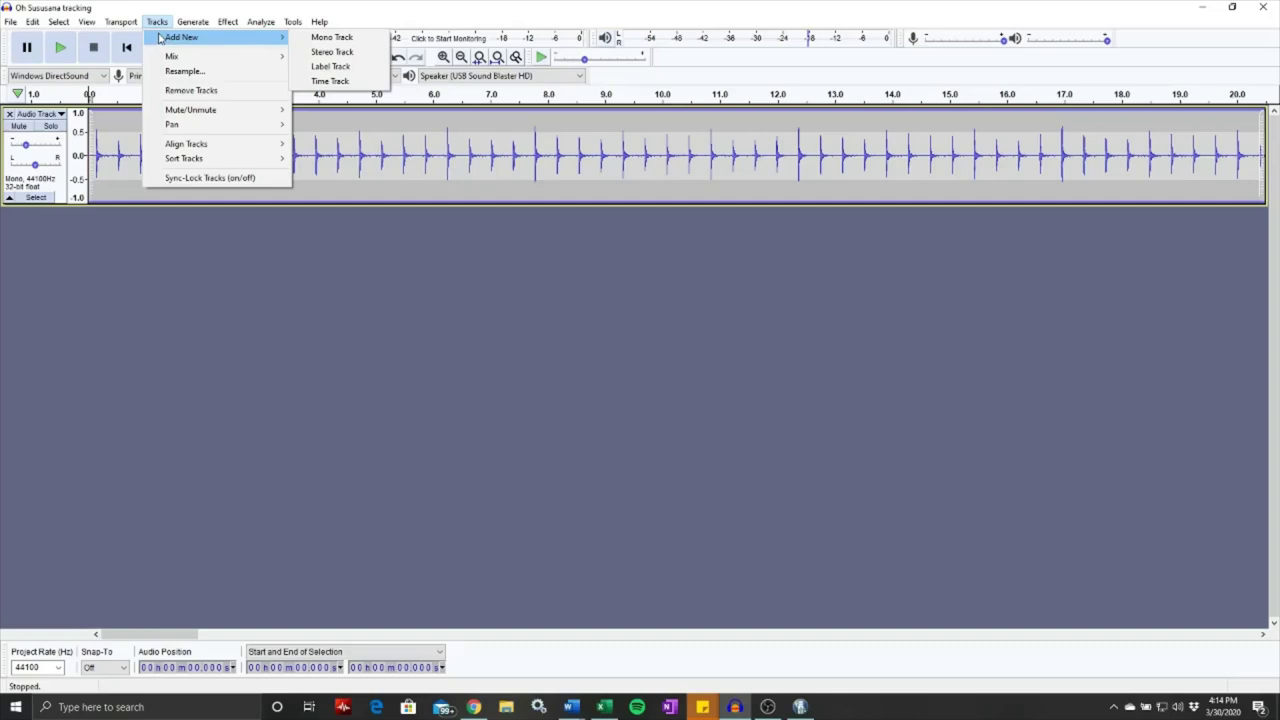
left_click(331, 37)
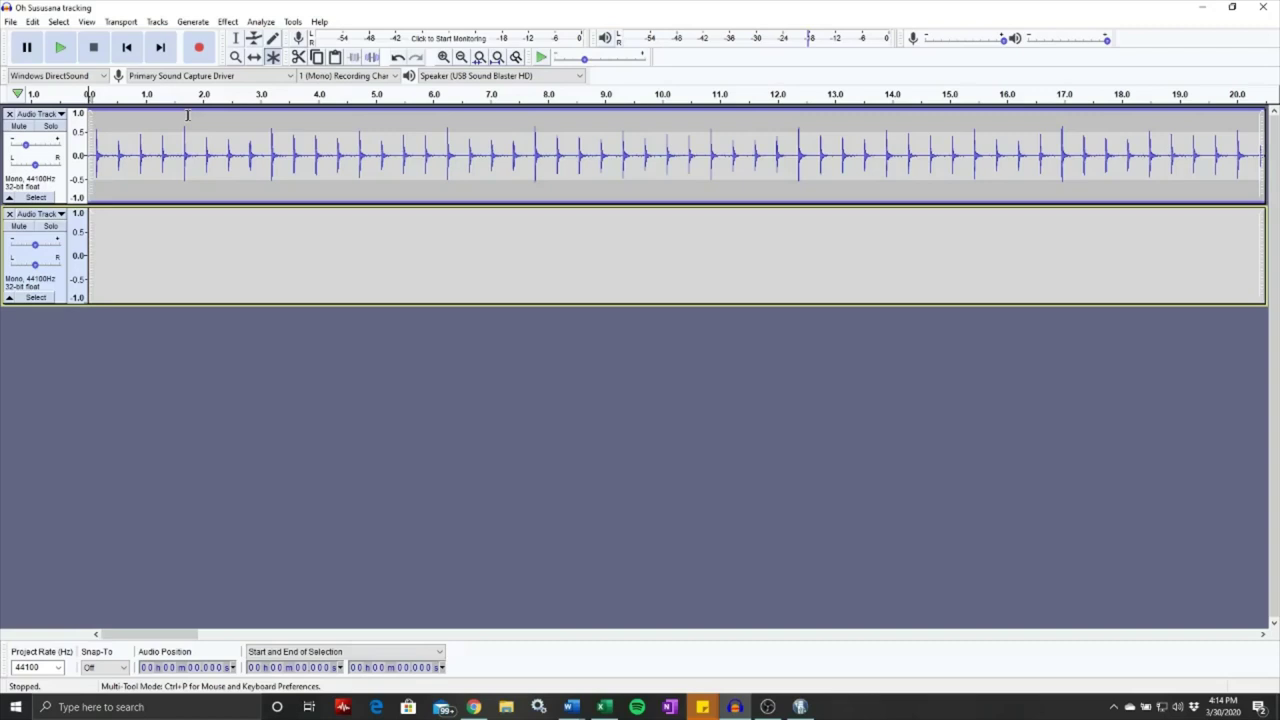
Record a roughly 21-second ukulele take onto track 2, then scroll back to the start
left_click(197, 58)
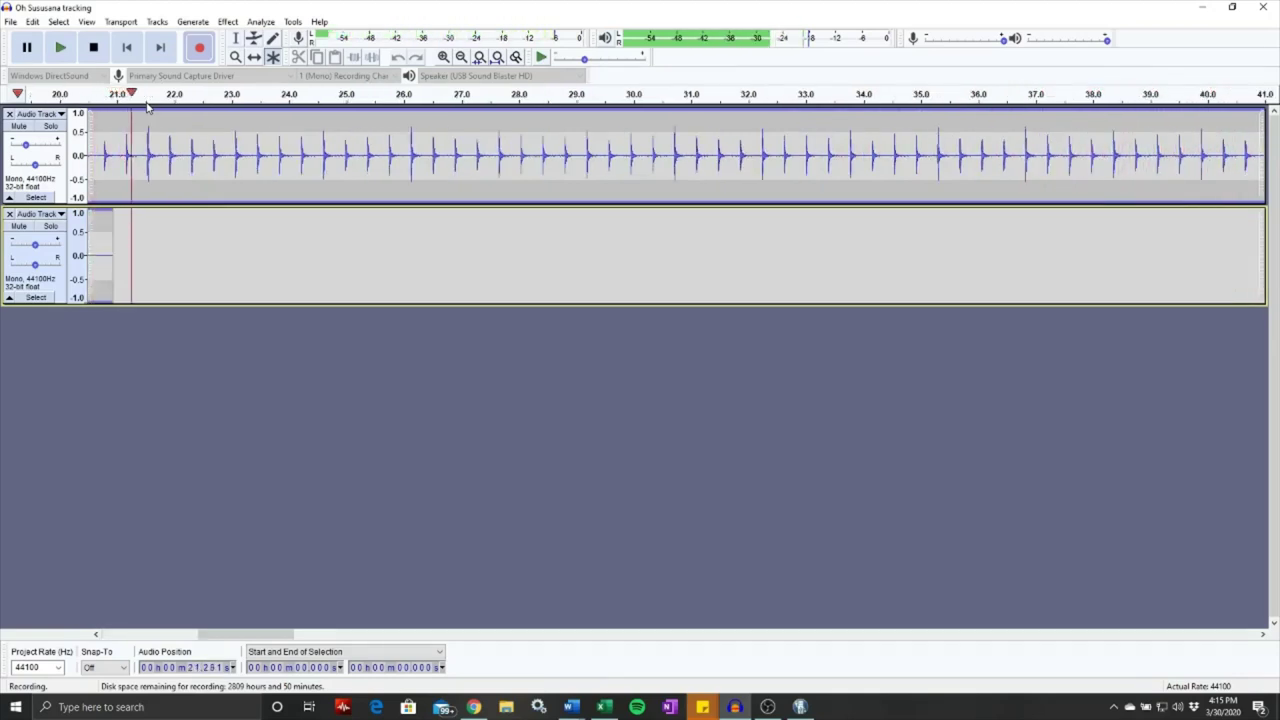
key("space")
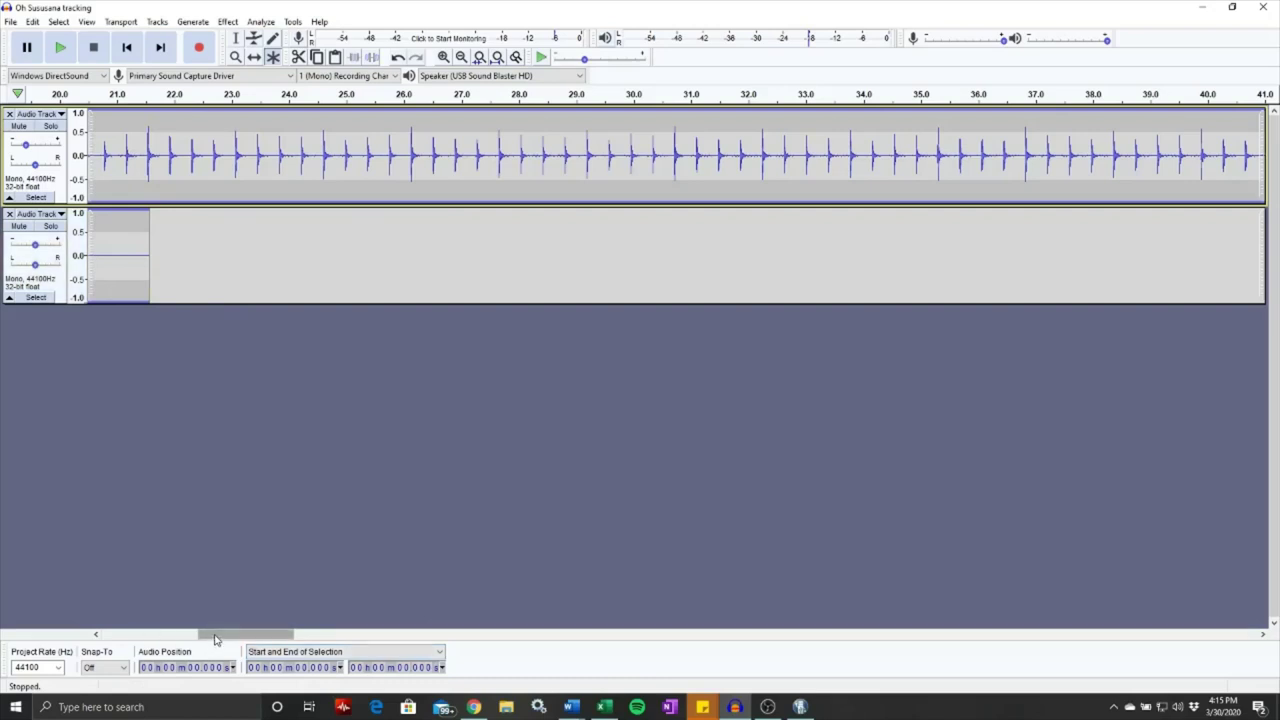
left_click_drag(214, 640, 82, 628)
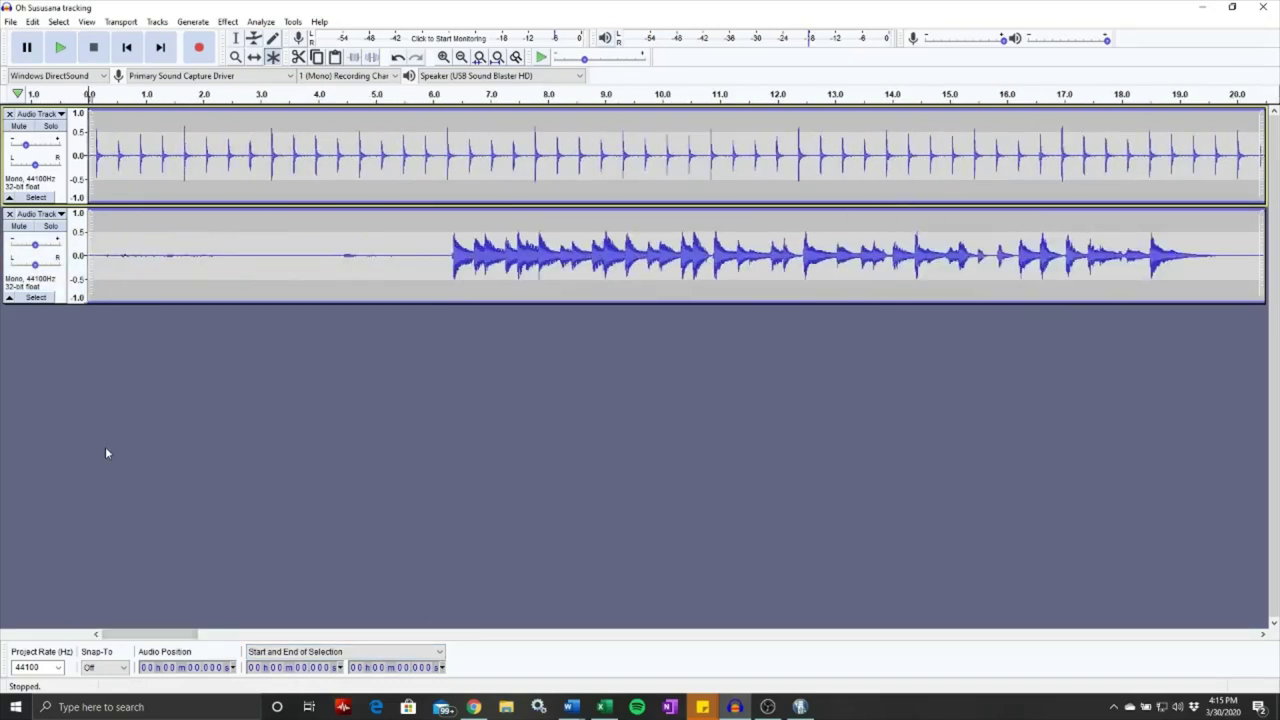
Lower track 2's gain to -12 dB and play it back from about 6.3 s
left_click(453, 266)
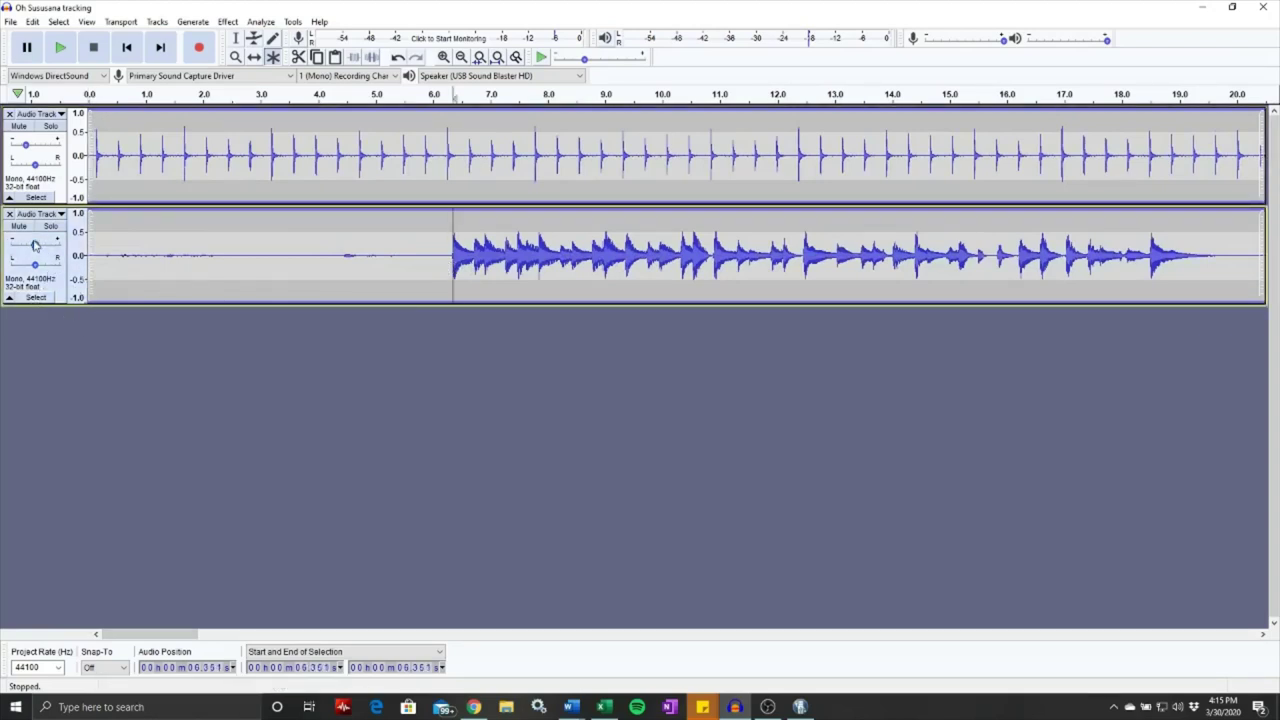
left_click_drag(34, 245, 12, 247)
left_click(462, 98)
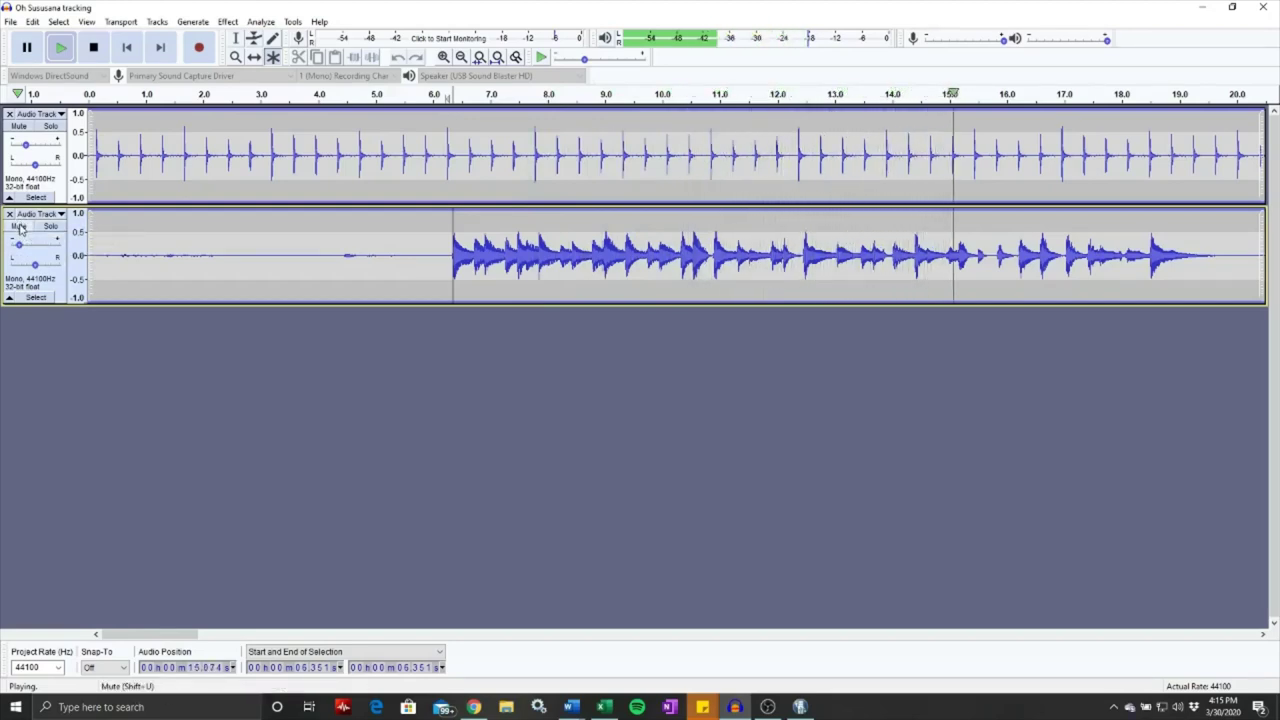
left_click(93, 47)
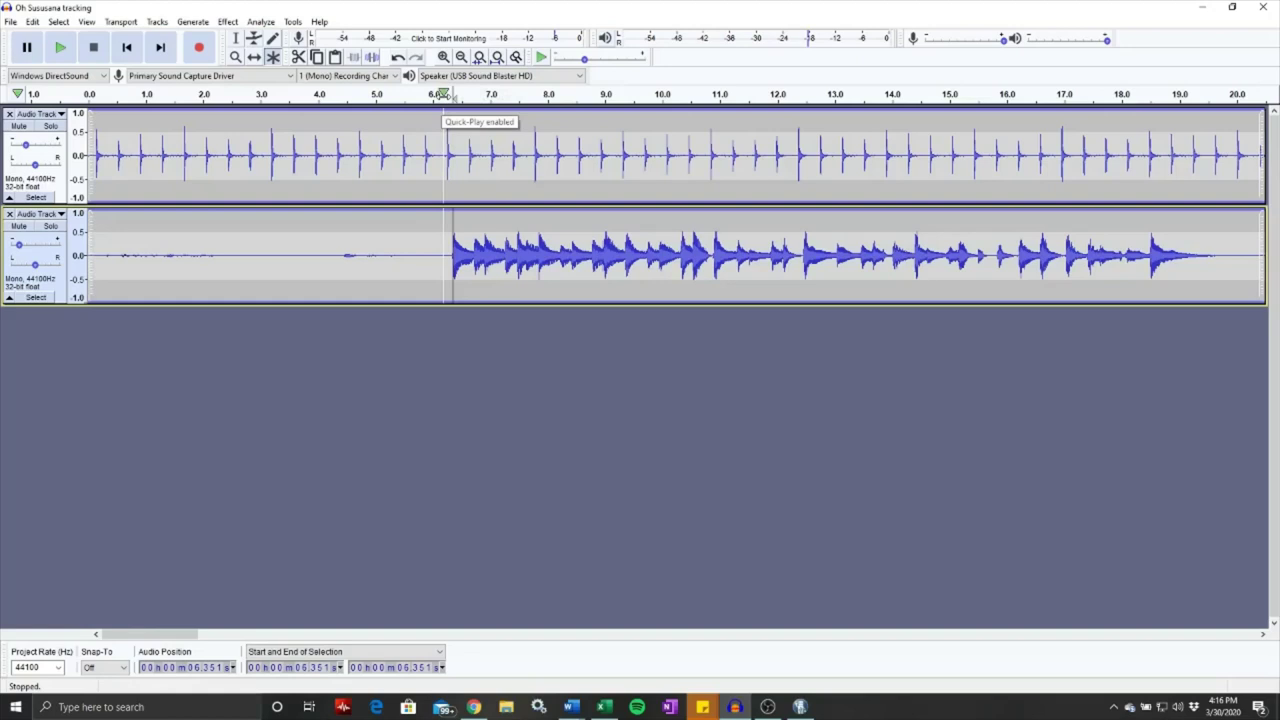
left_click(445, 94)
key("space")
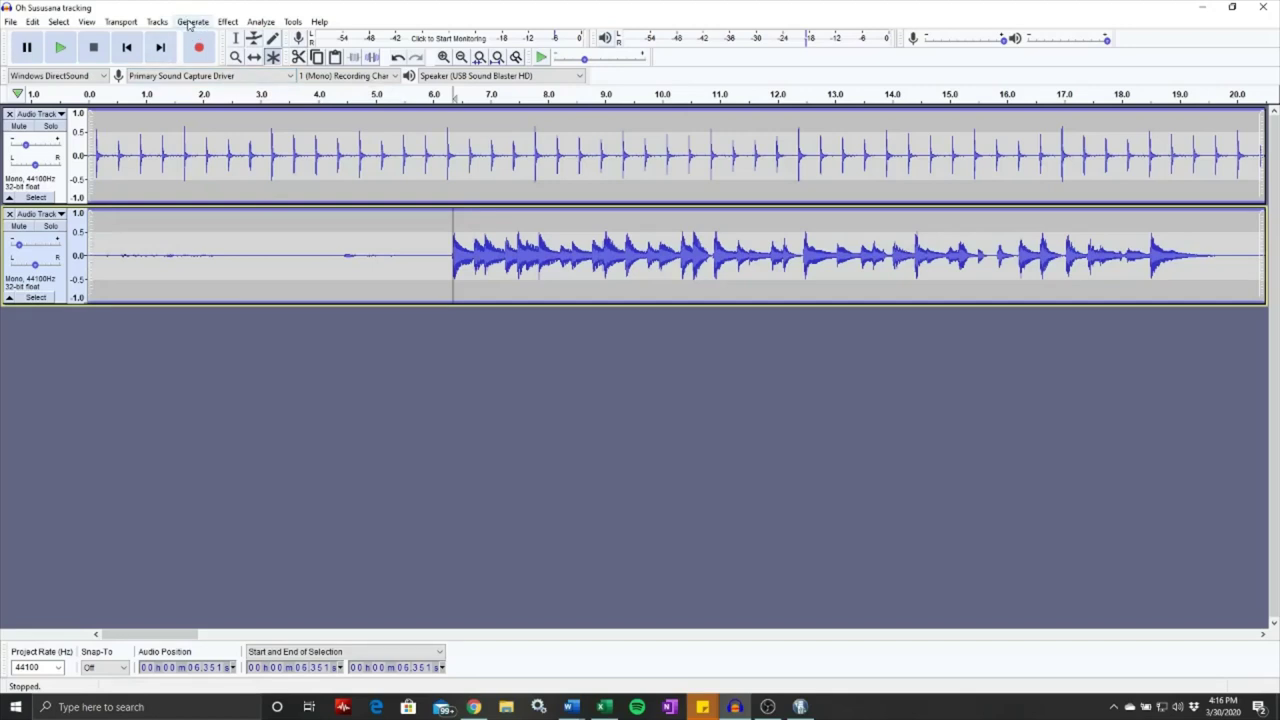
Add a third mono track and record a second ~20-second ukulele take from the project start
left_click(157, 21)
mouse_move(215, 42)
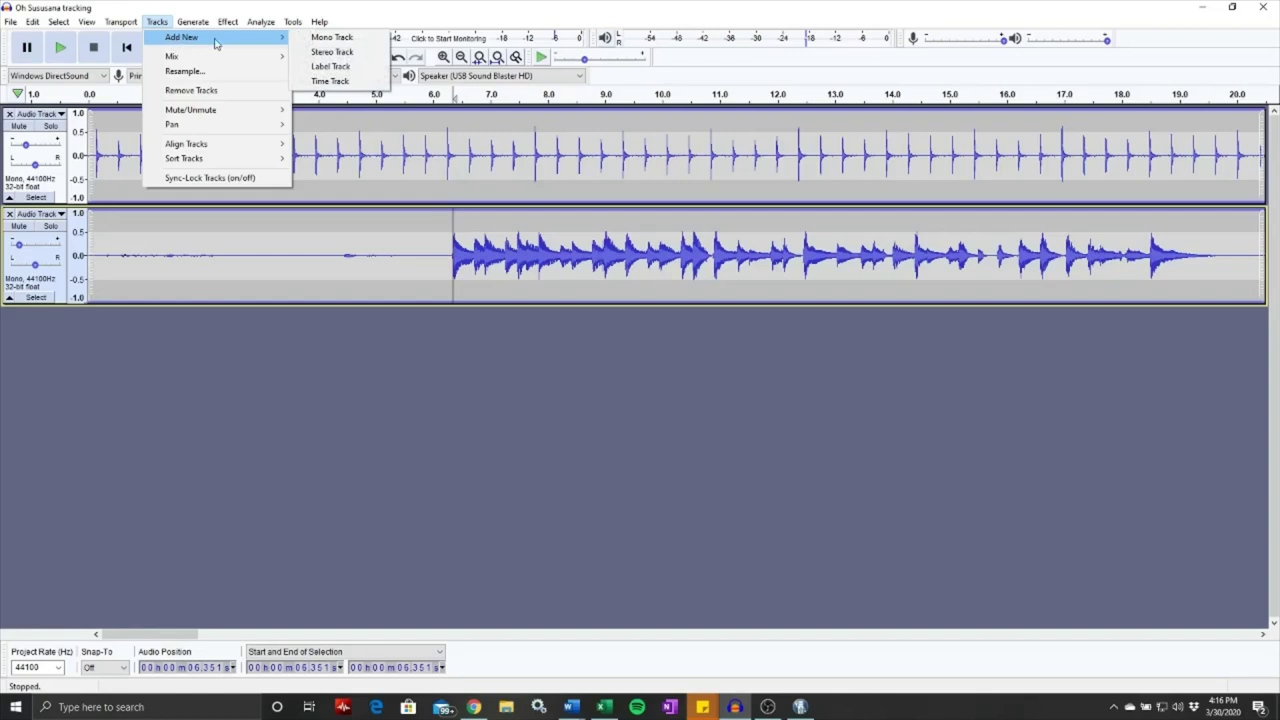
left_click(335, 37)
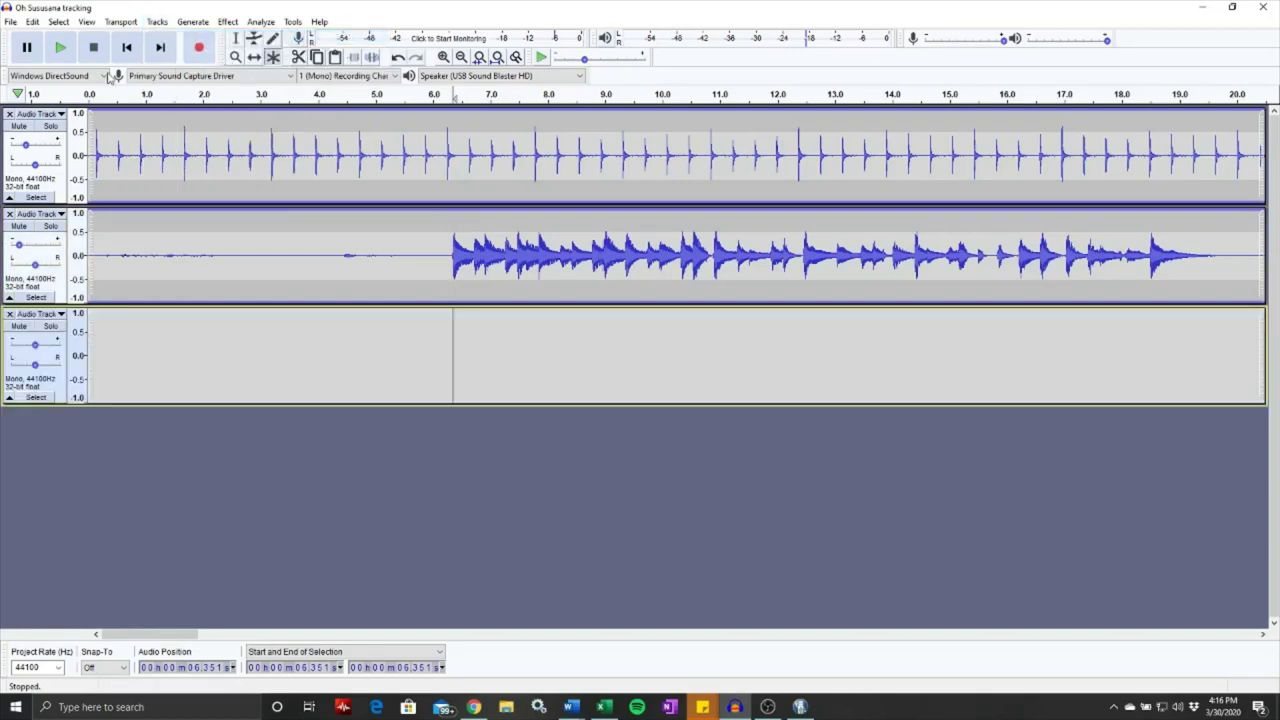
left_click(127, 47)
left_click(201, 48)
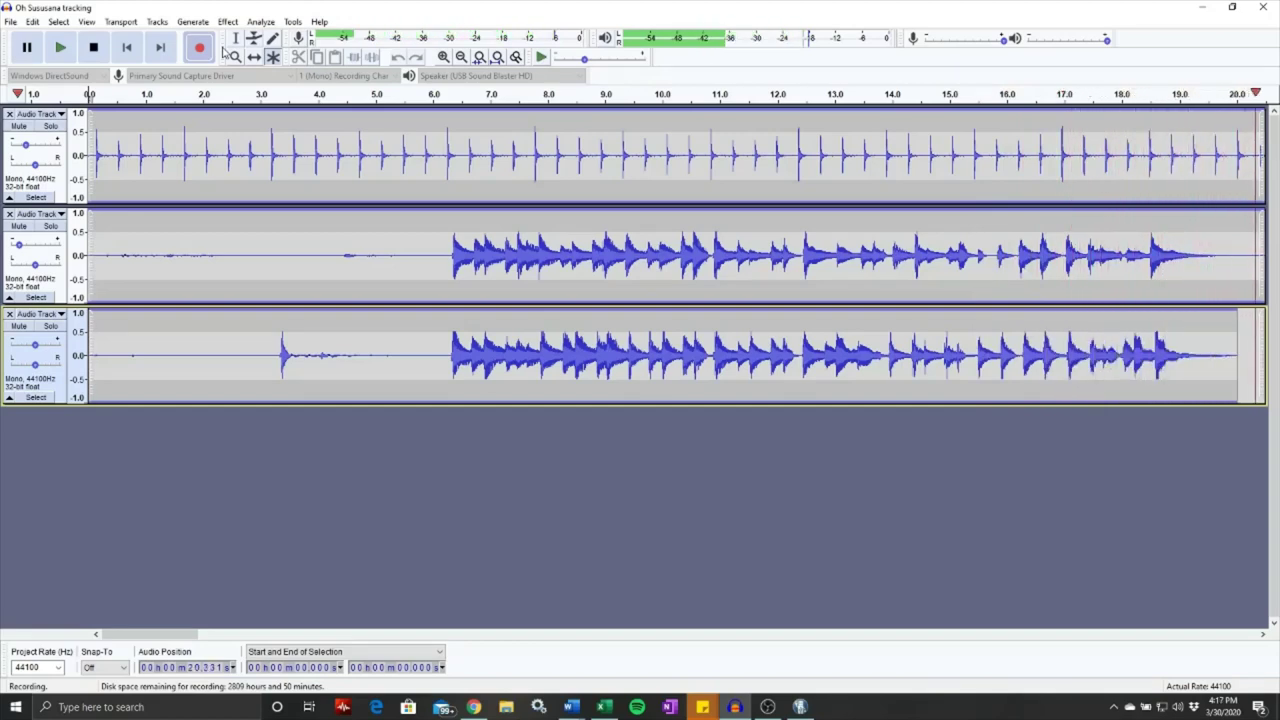
key("space")
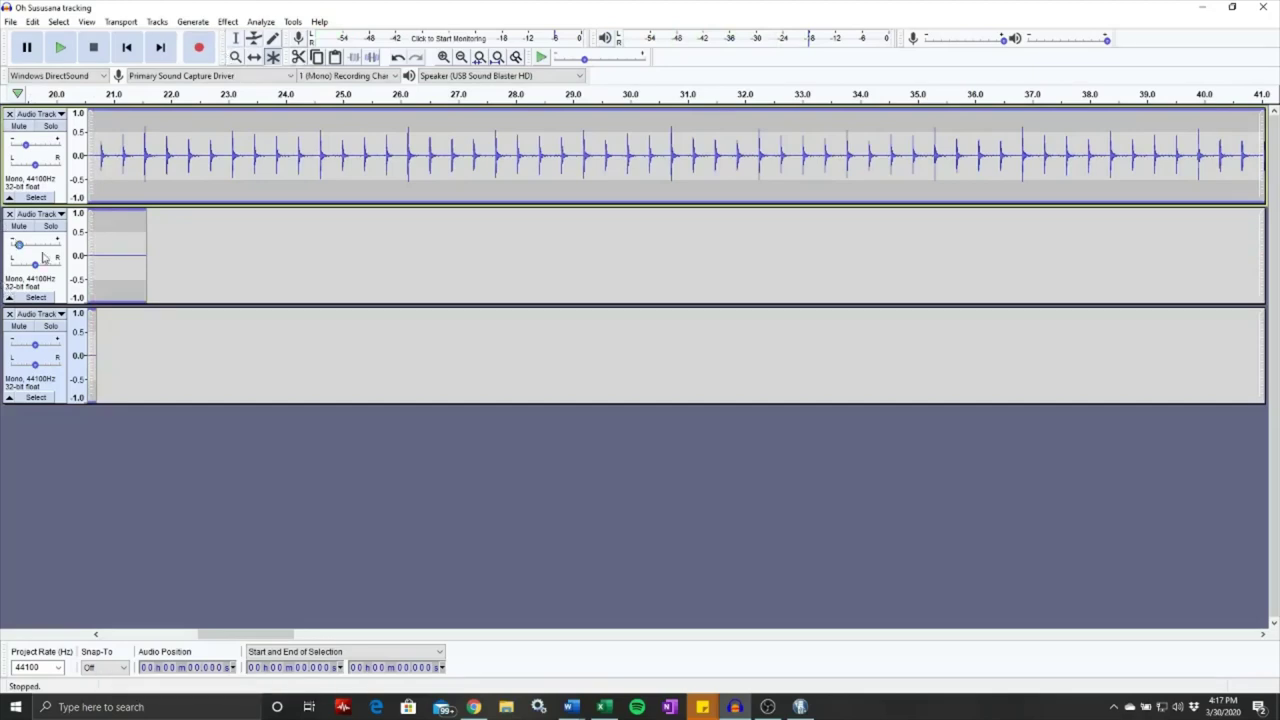
Return to the timeline start, lower track 3's gain to -16 dB, and open Tracks > Add New
key("Home")
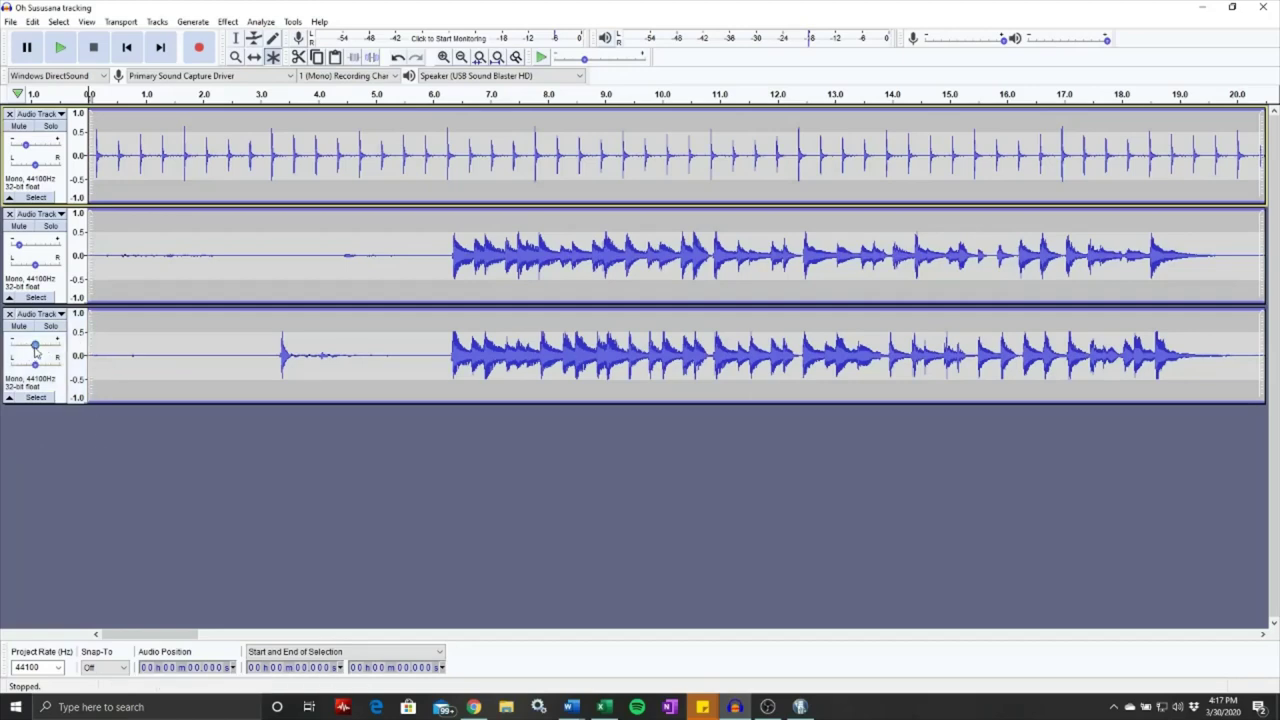
left_click_drag(35, 347, 6, 352)
left_click(157, 21)
mouse_move(174, 42)
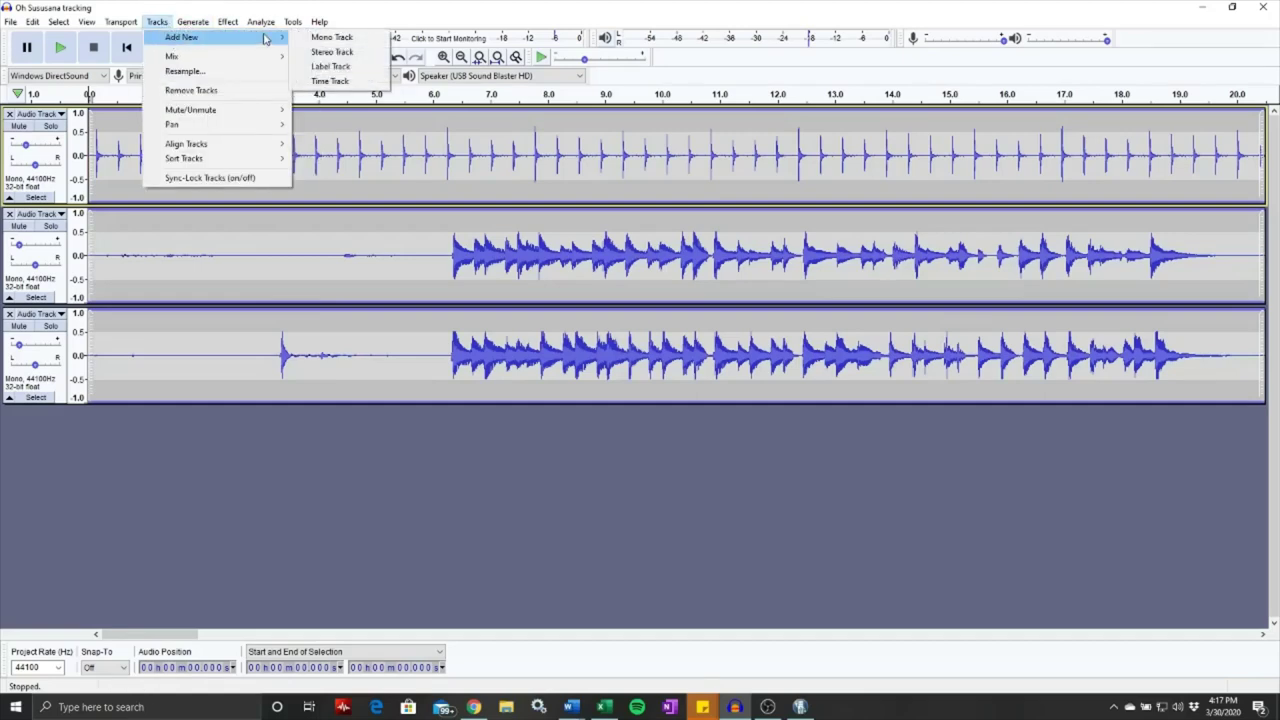
Add a fourth mono track and record a short ukulele part entering around 15.5 s
left_click(331, 37)
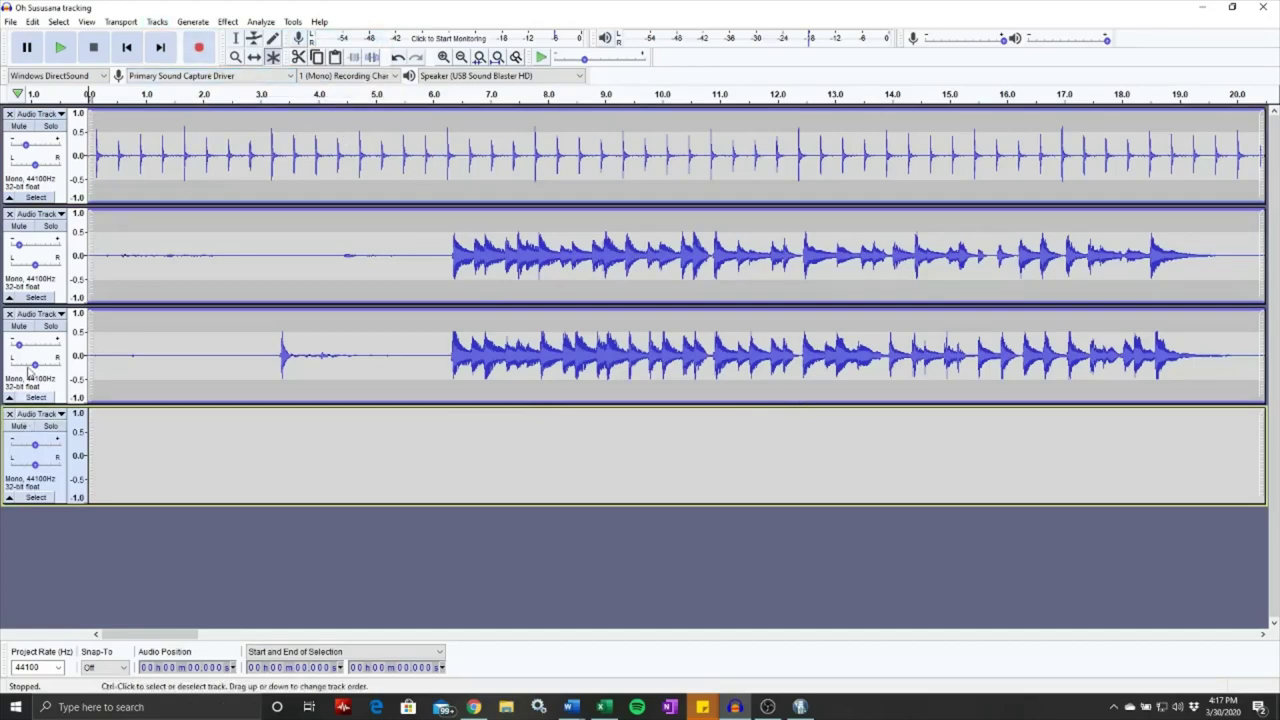
left_click(198, 55)
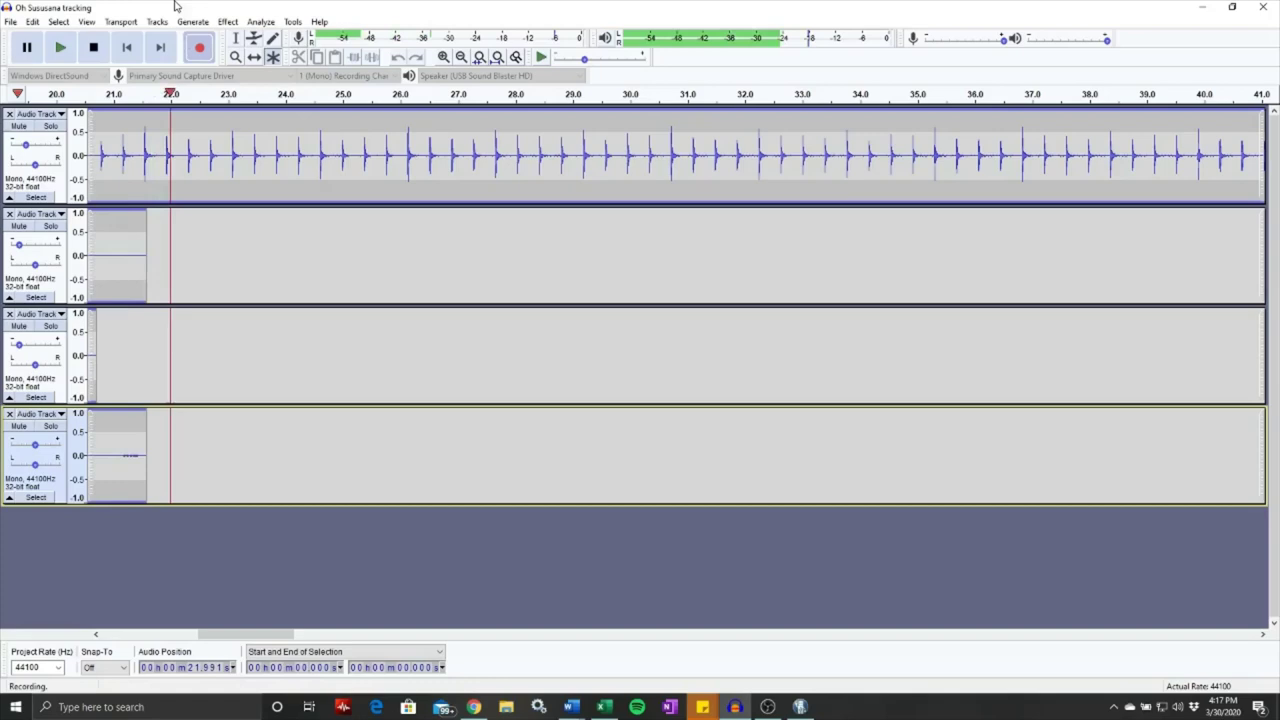
left_click(88, 49)
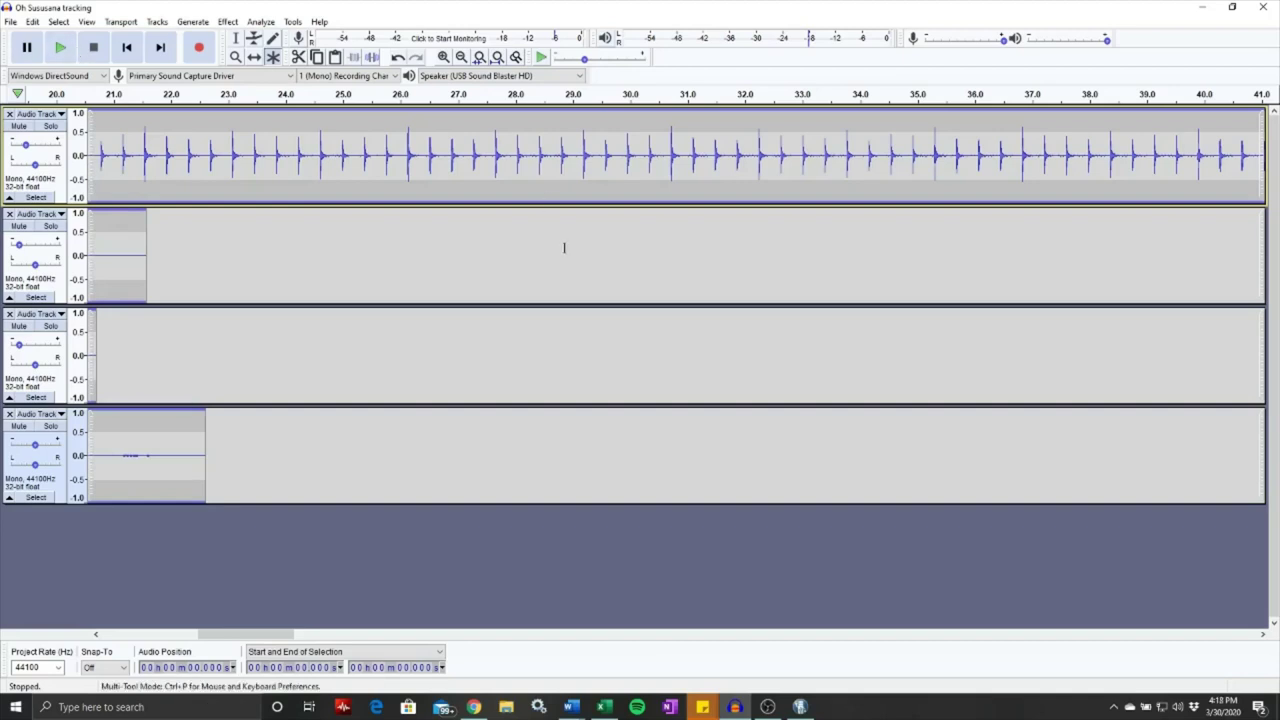
scroll(268, 638, "left", 10)
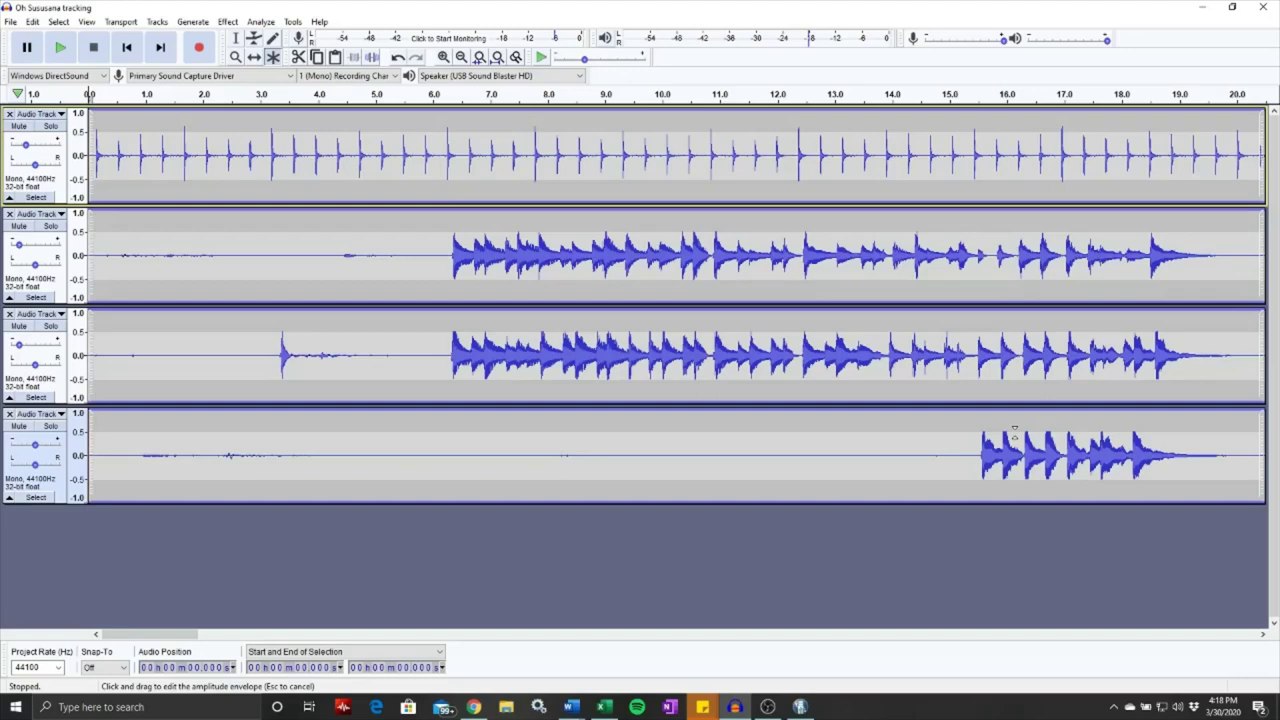
Preview from 15.6 s and pull track 4's volume envelope slightly down
left_click(962, 94)
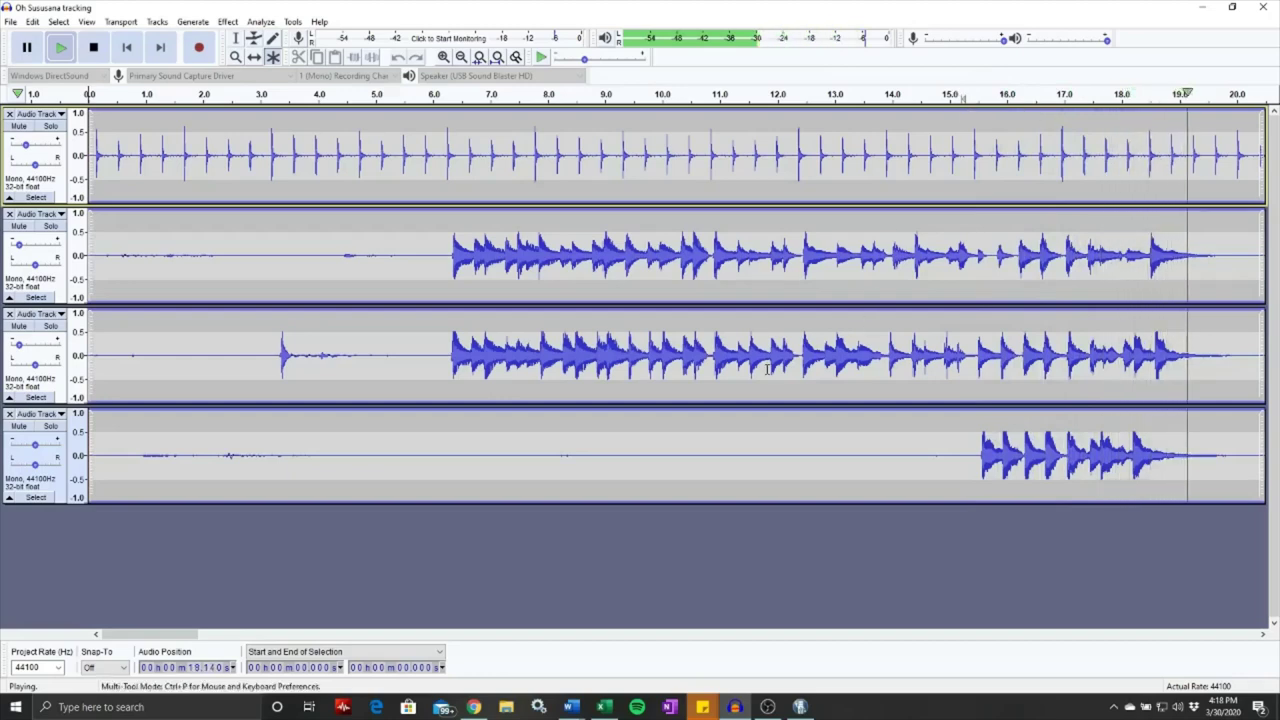
key("space")
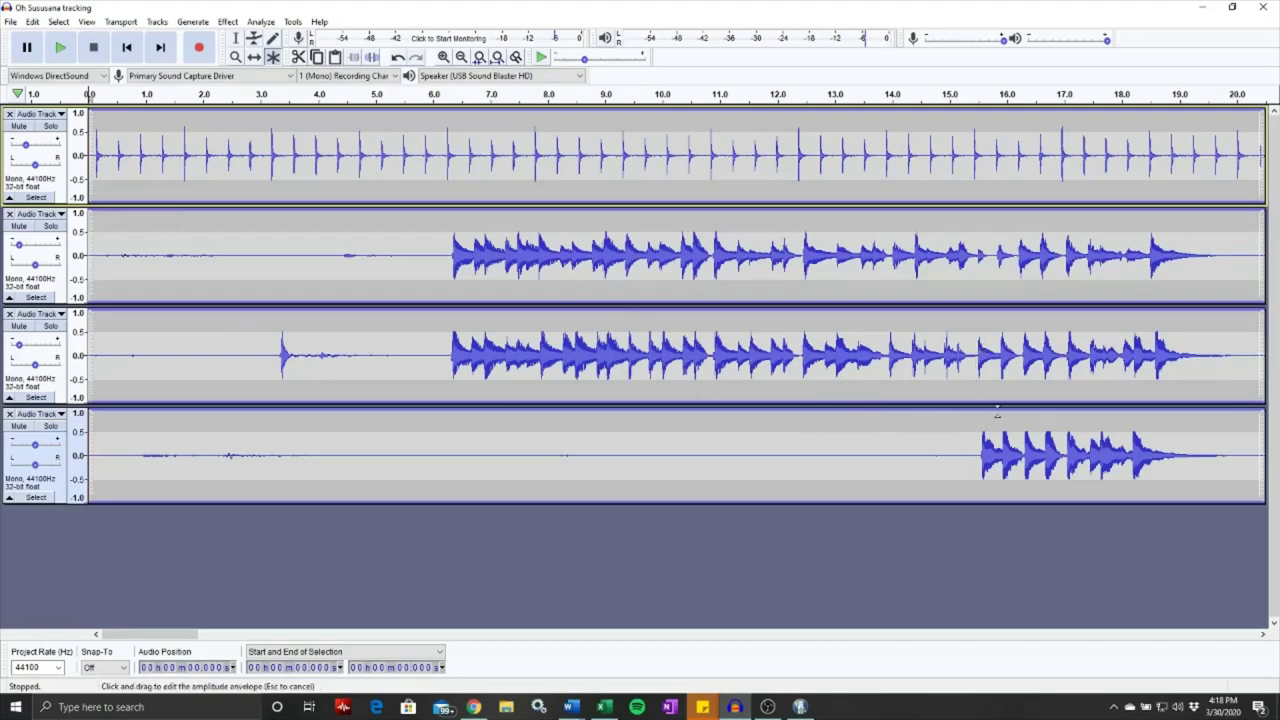
left_click_drag(993, 412, 992, 414)
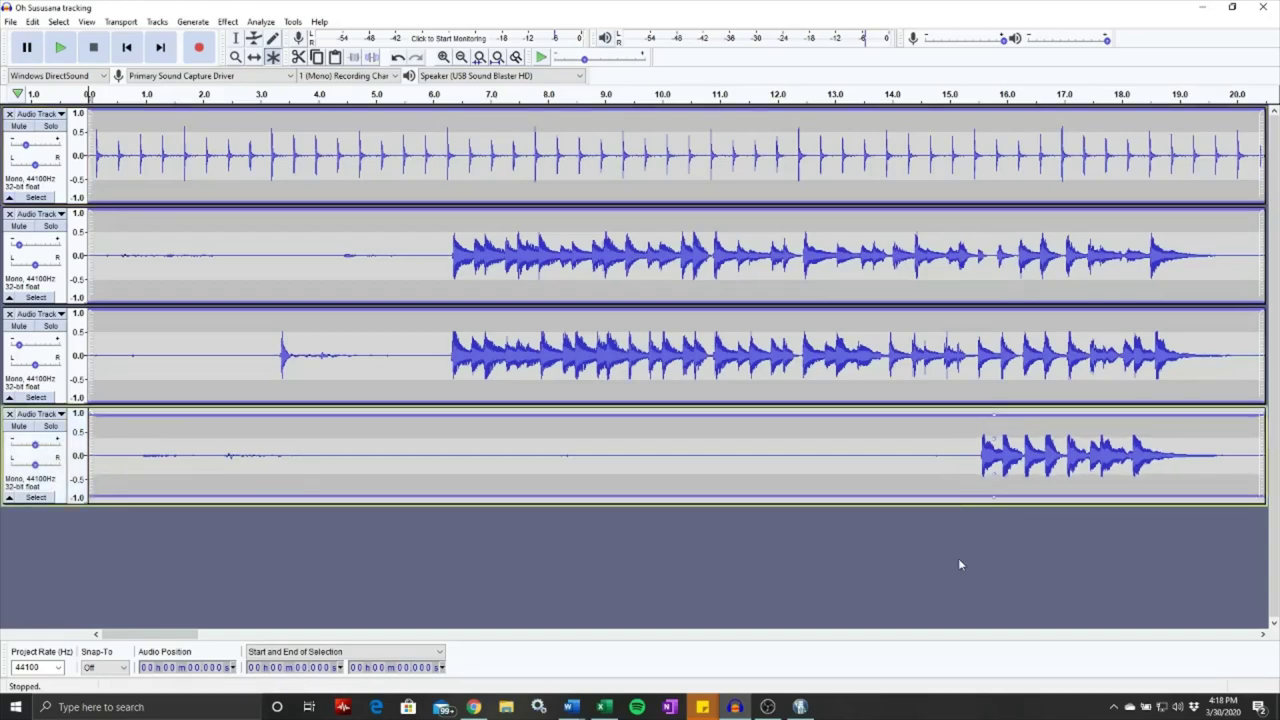
Play all tracks from the beginning, jumping ahead to 13 s, to hear the blend
key("space")
key("space")
key("space")
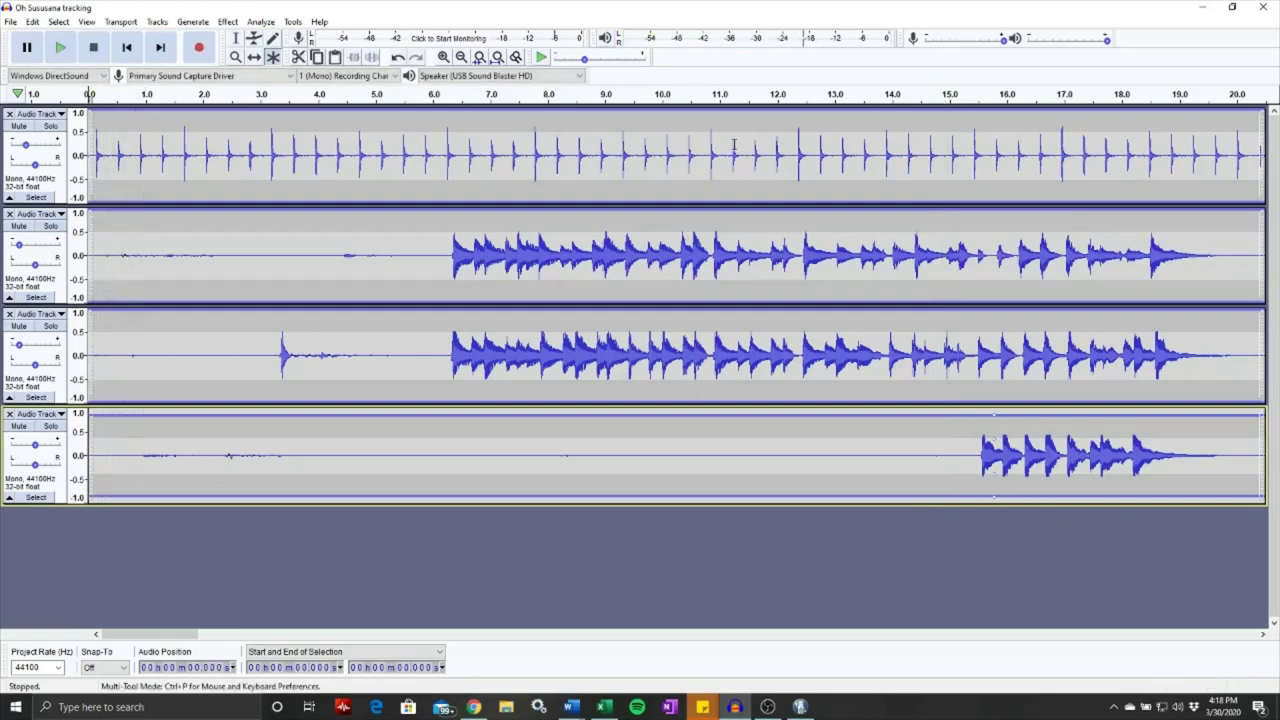
left_click(833, 93)
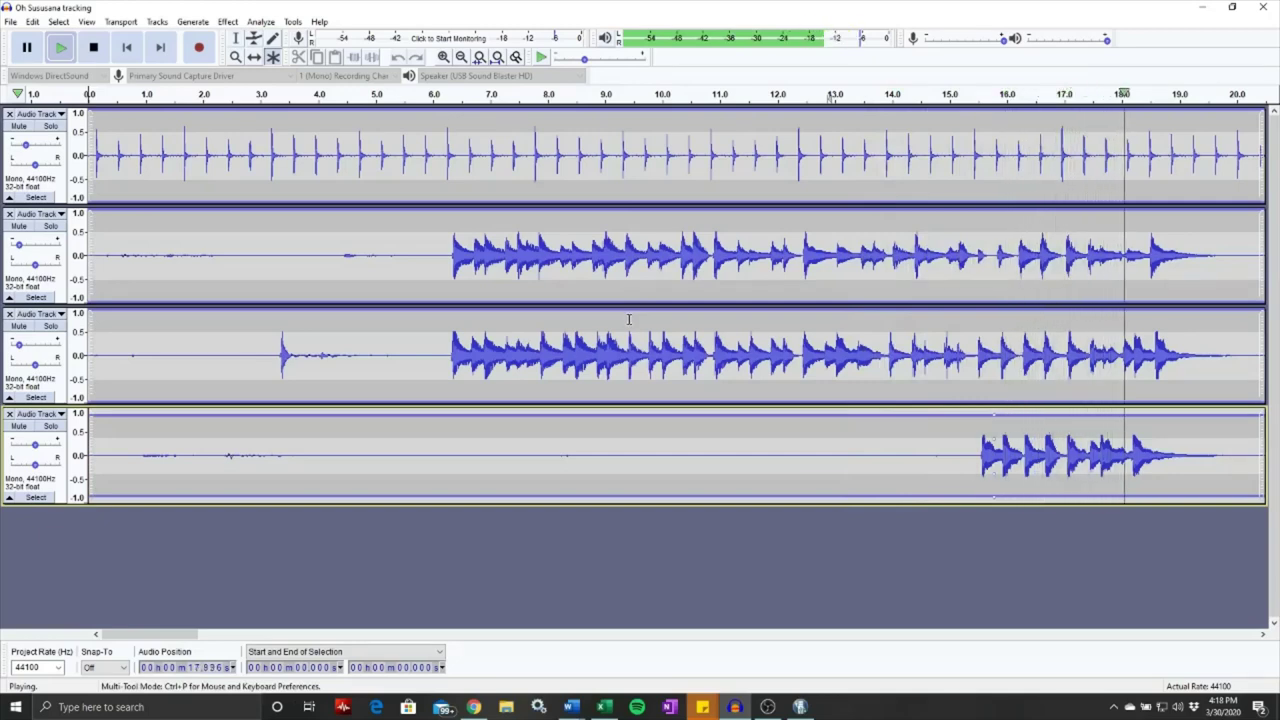
key("space")
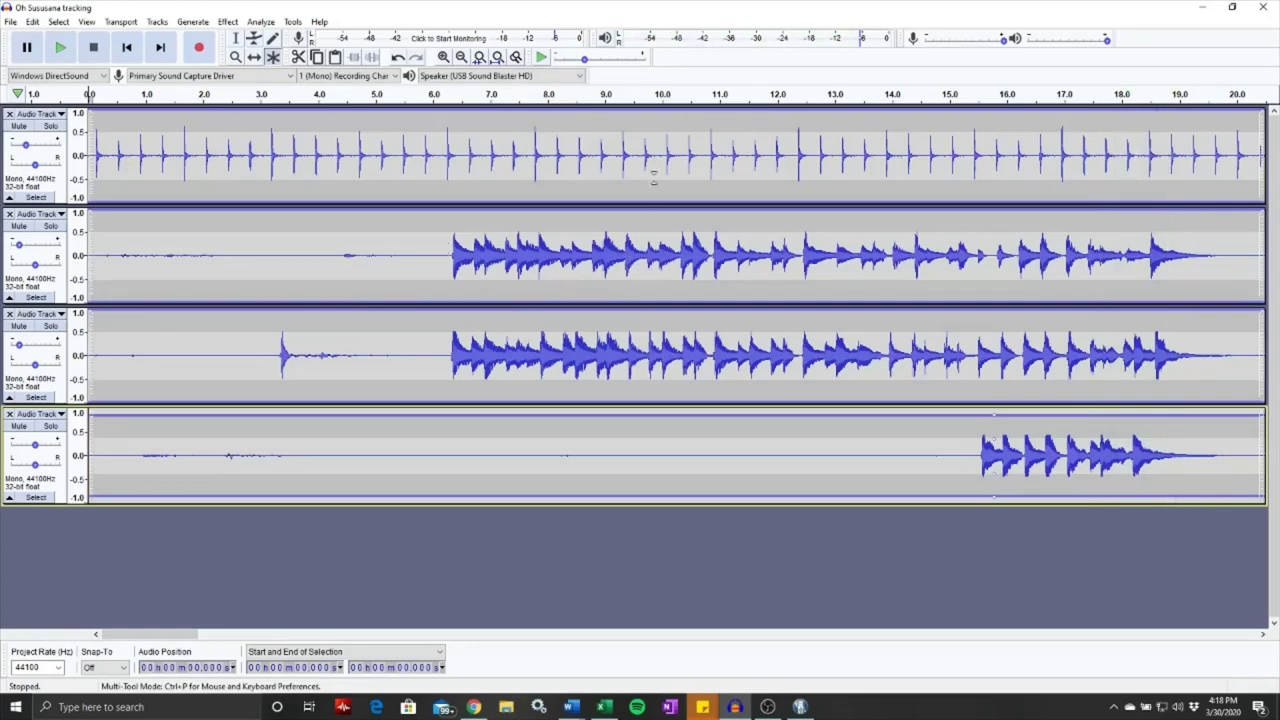
Delete track 2's silent opening from 0 to 6.2 s, then undo the deletion
left_click(447, 268)
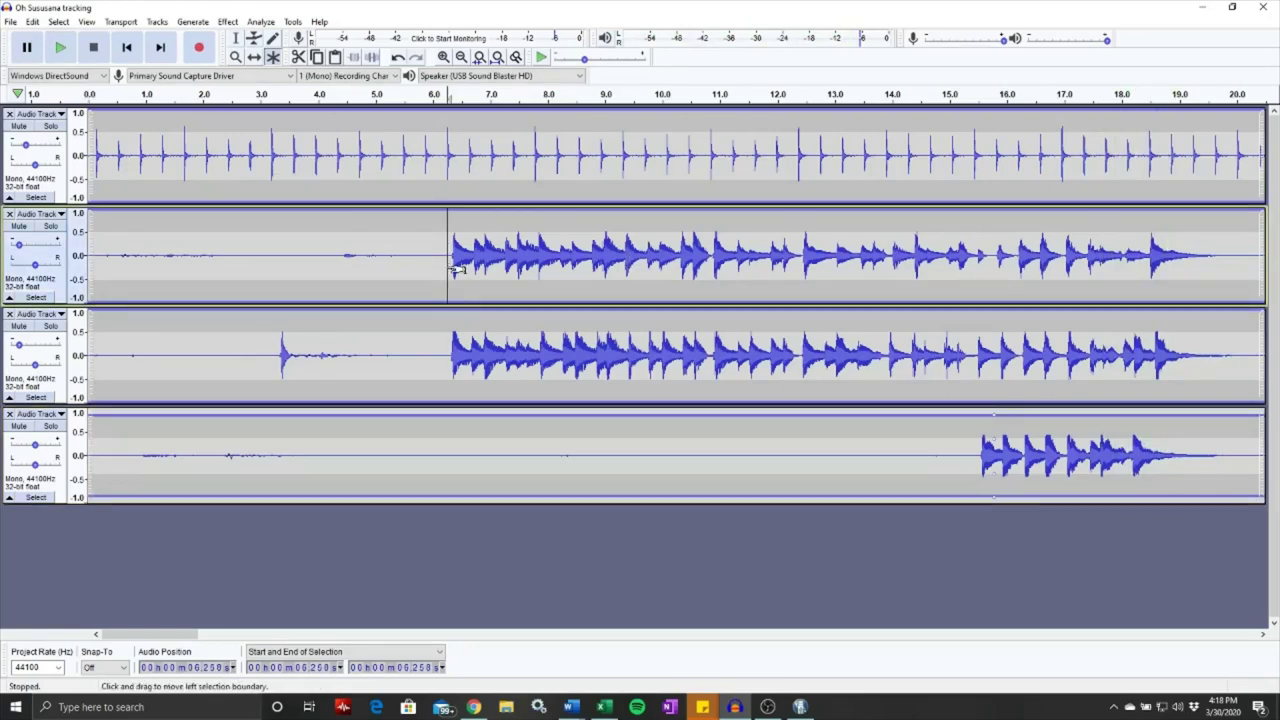
left_click_drag(440, 268, 33, 261)
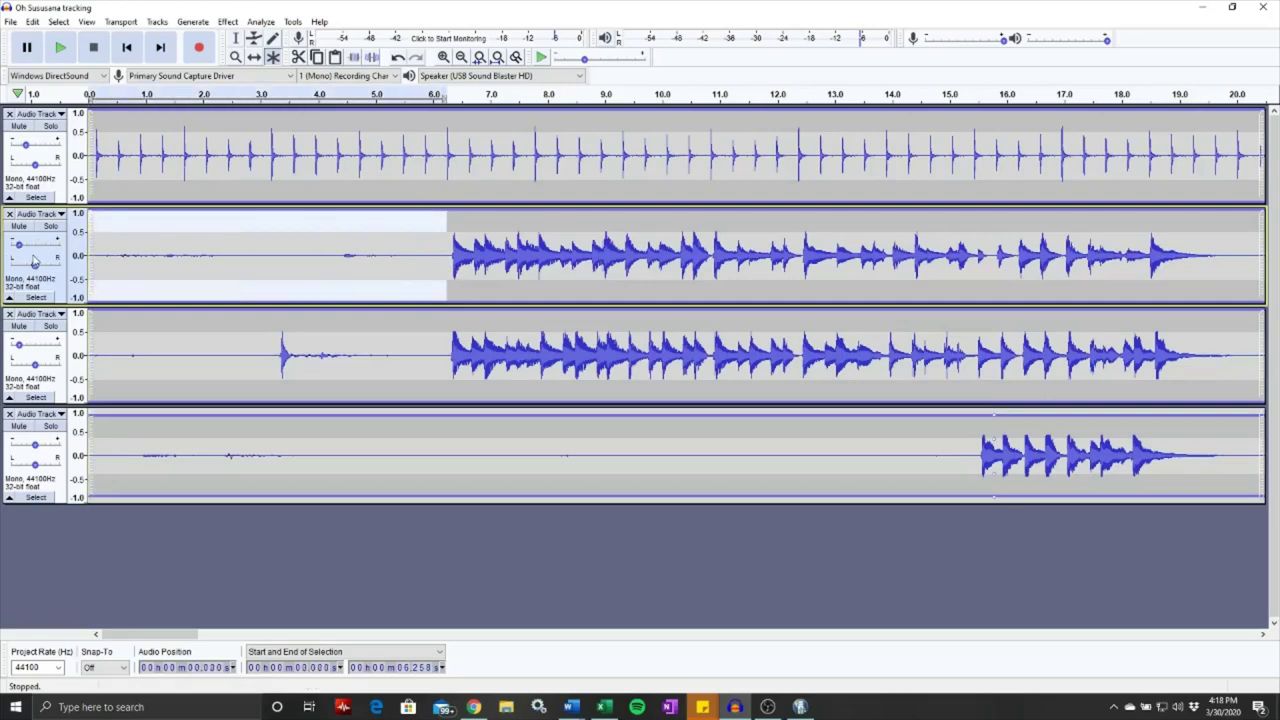
key("Delete")
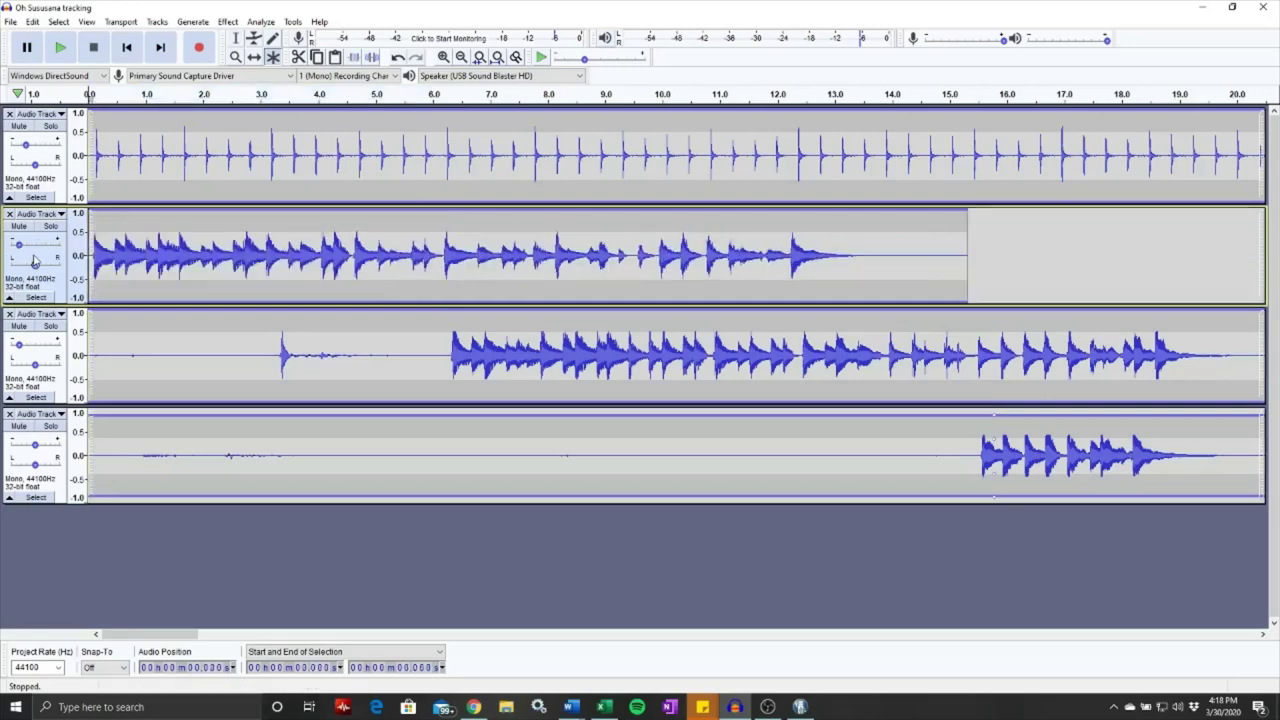
key("ctrl+z")
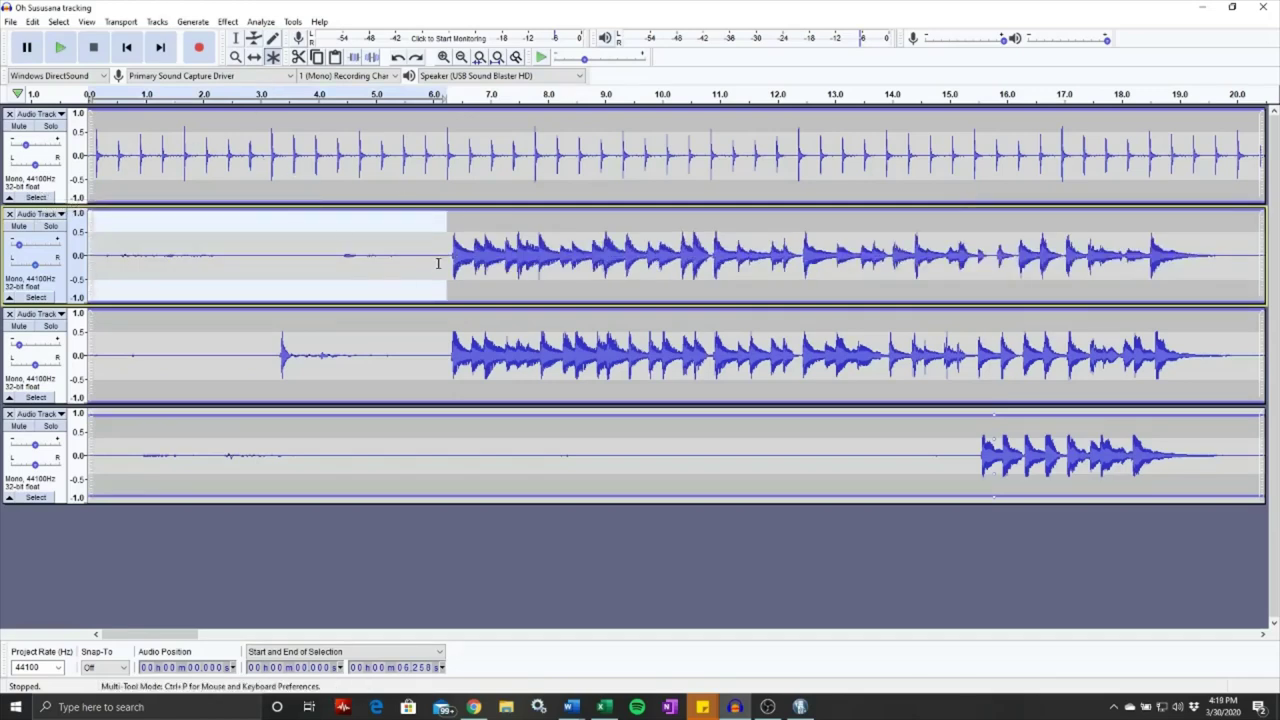
Attempt an Edit > Cut at 6.246 s on track 2 and dismiss the no-selection warning
left_click(444, 256)
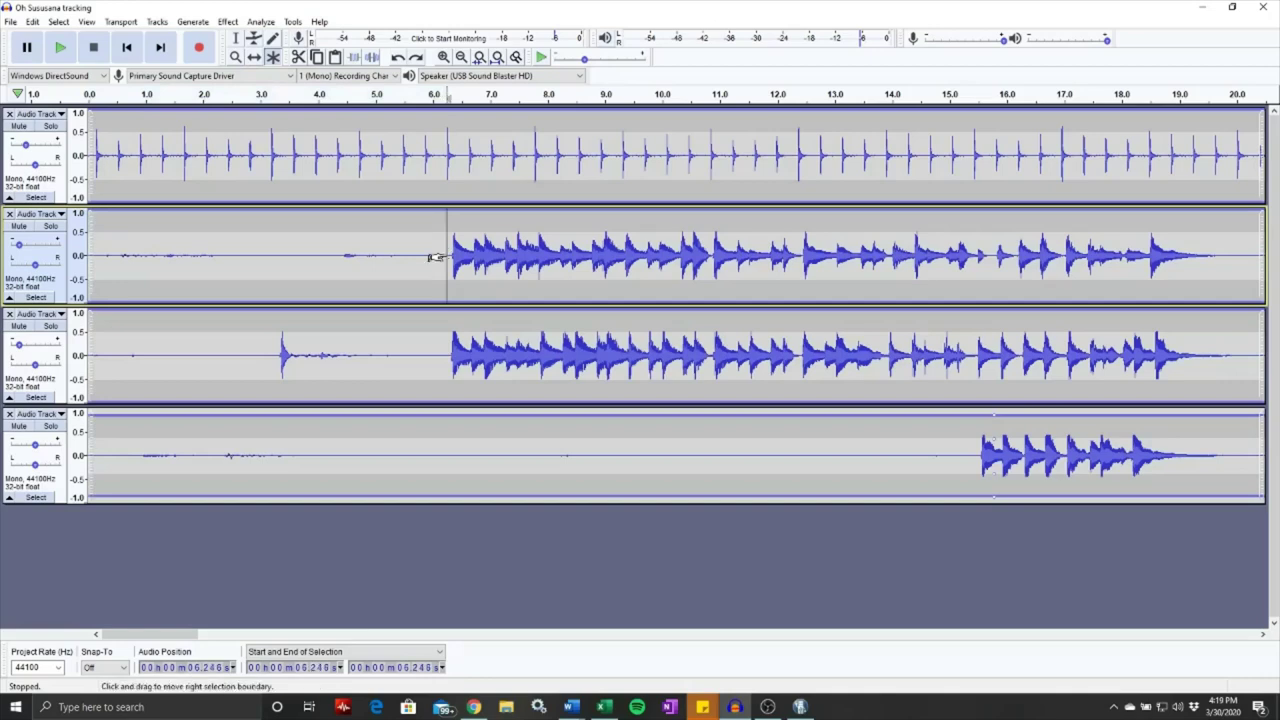
left_click(35, 21)
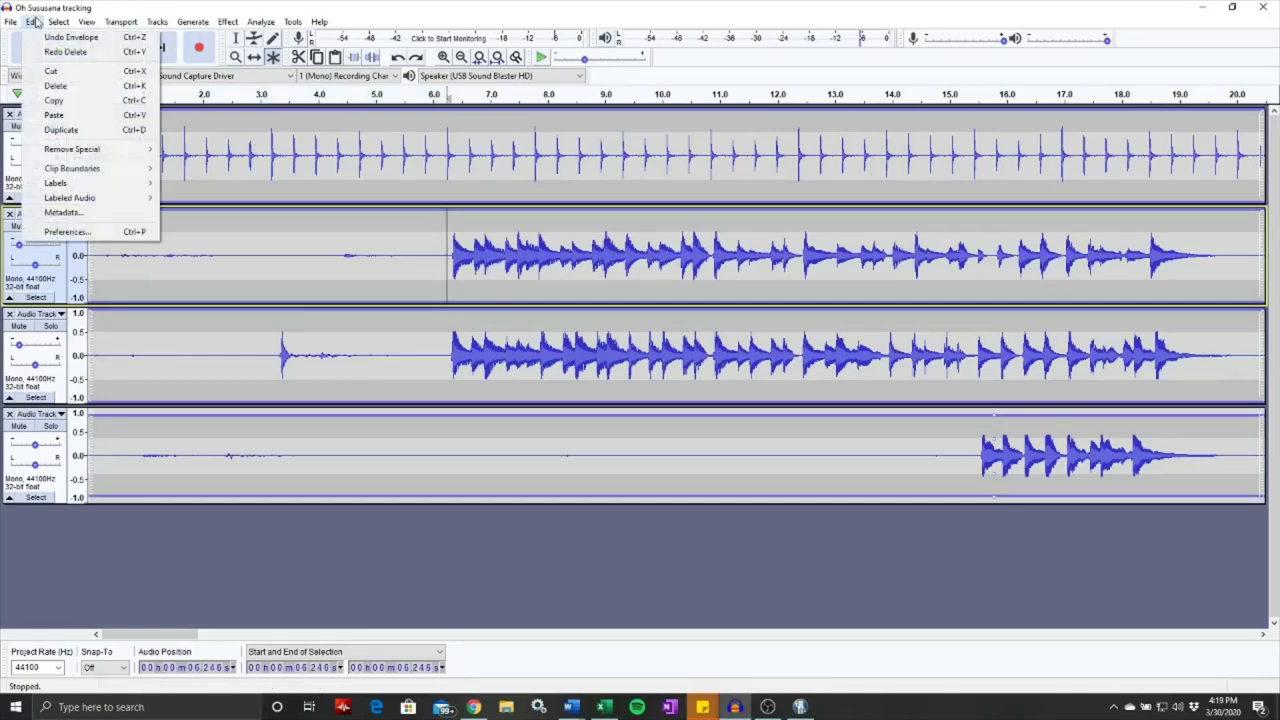
left_click(51, 70)
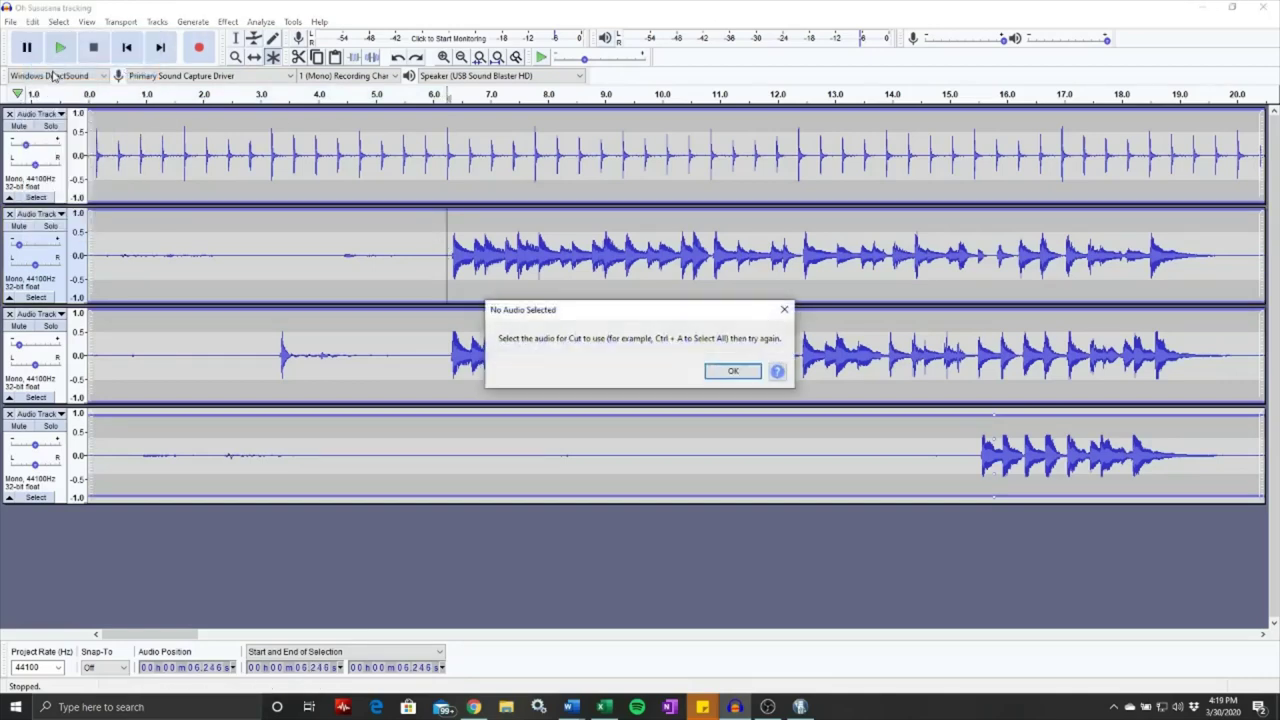
key("Return")
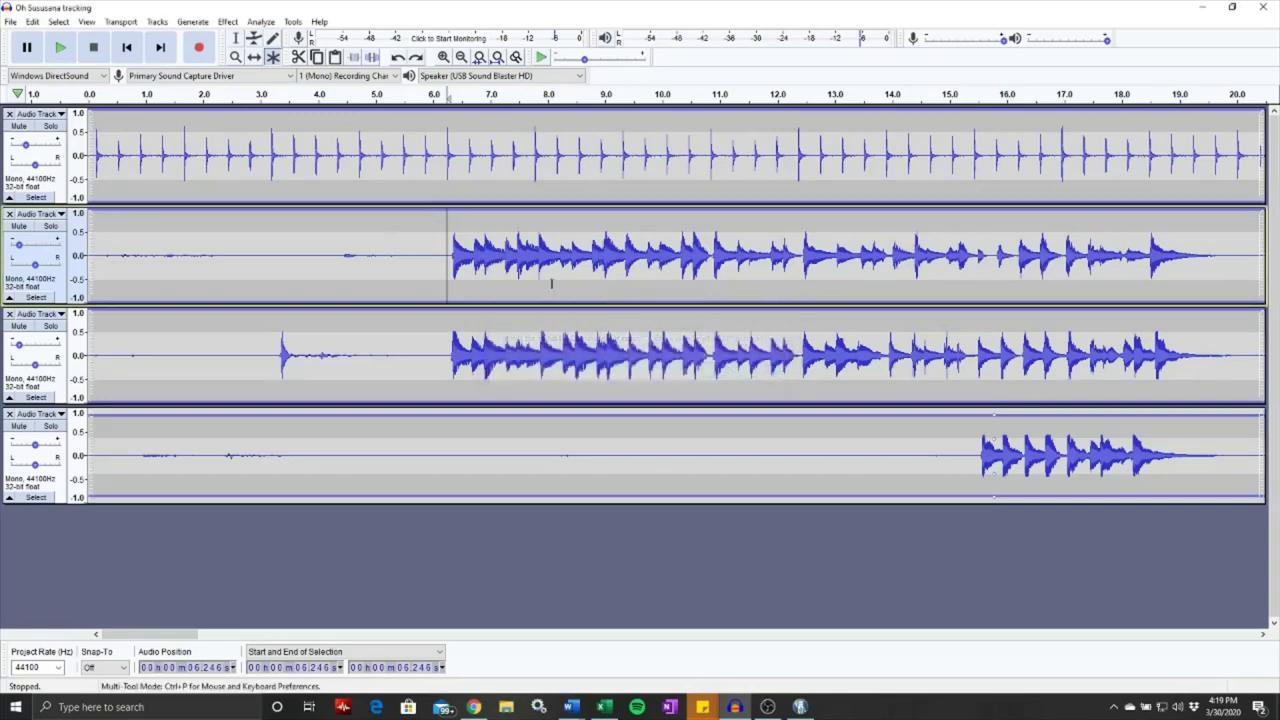
left_click(58, 22)
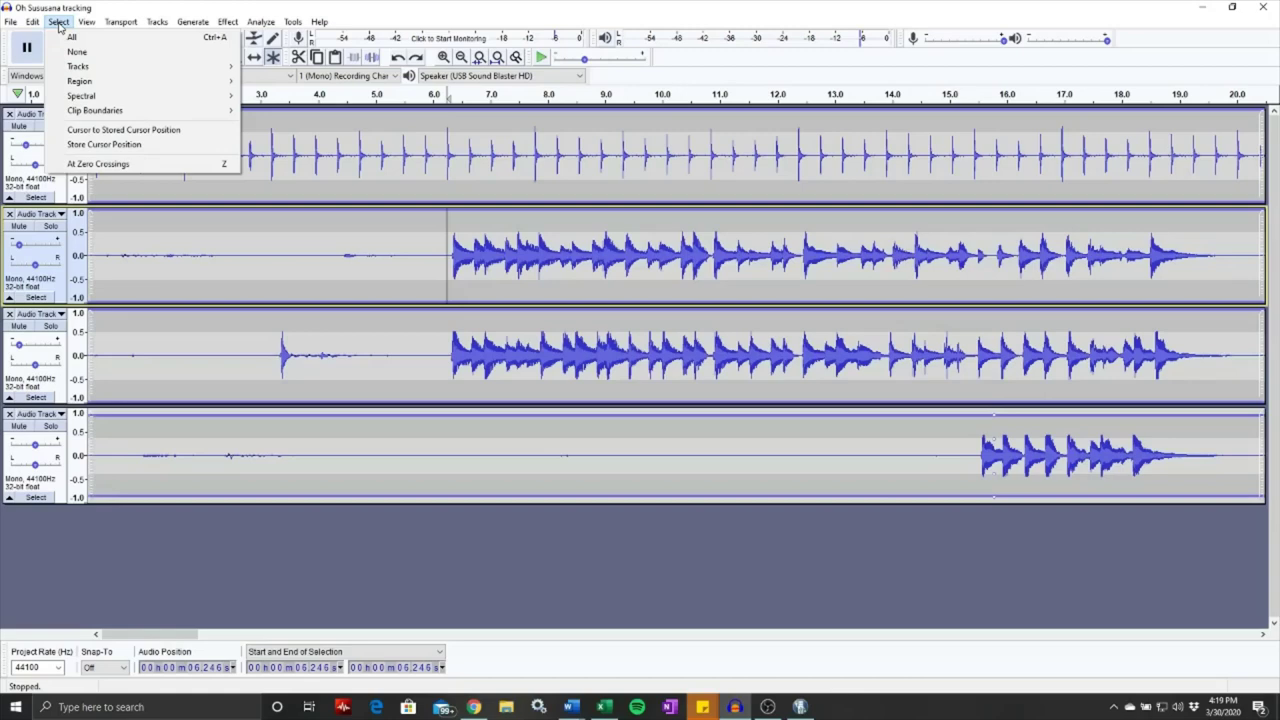
mouse_move(40, 22)
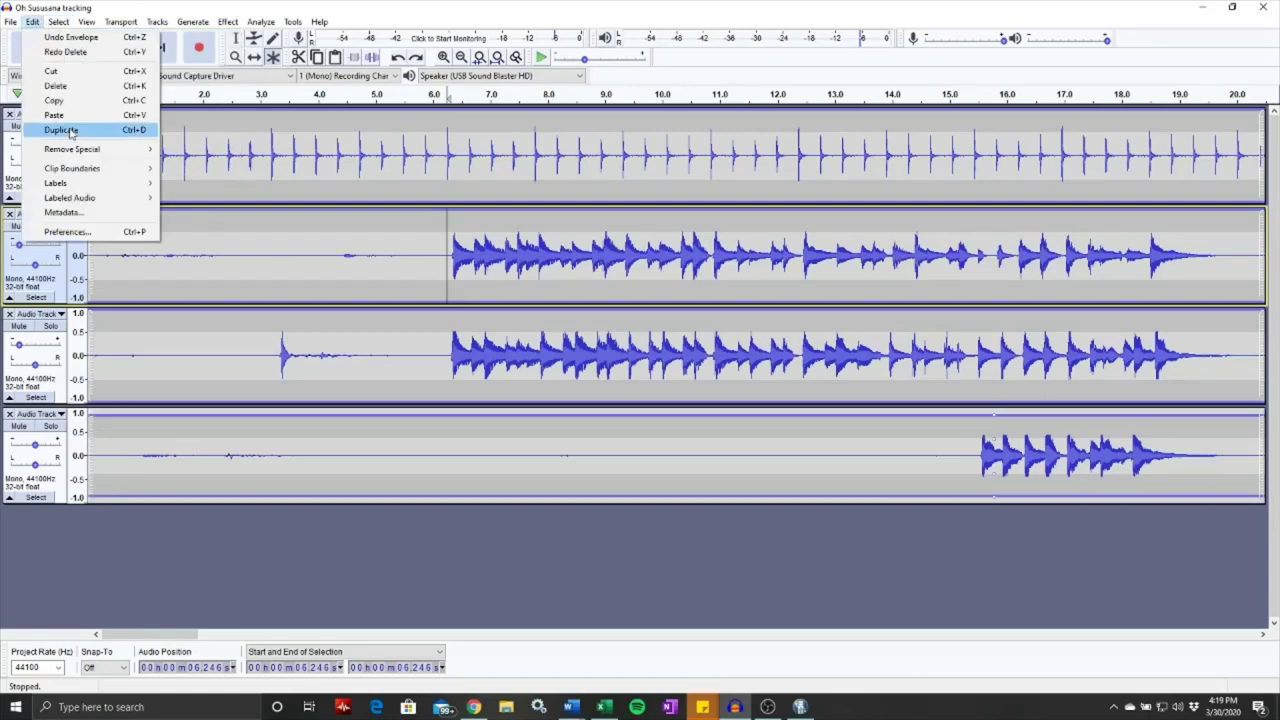
Split track 2's clip at 6.2 s, then select its silent first 6.2 seconds
mouse_move(100, 168)
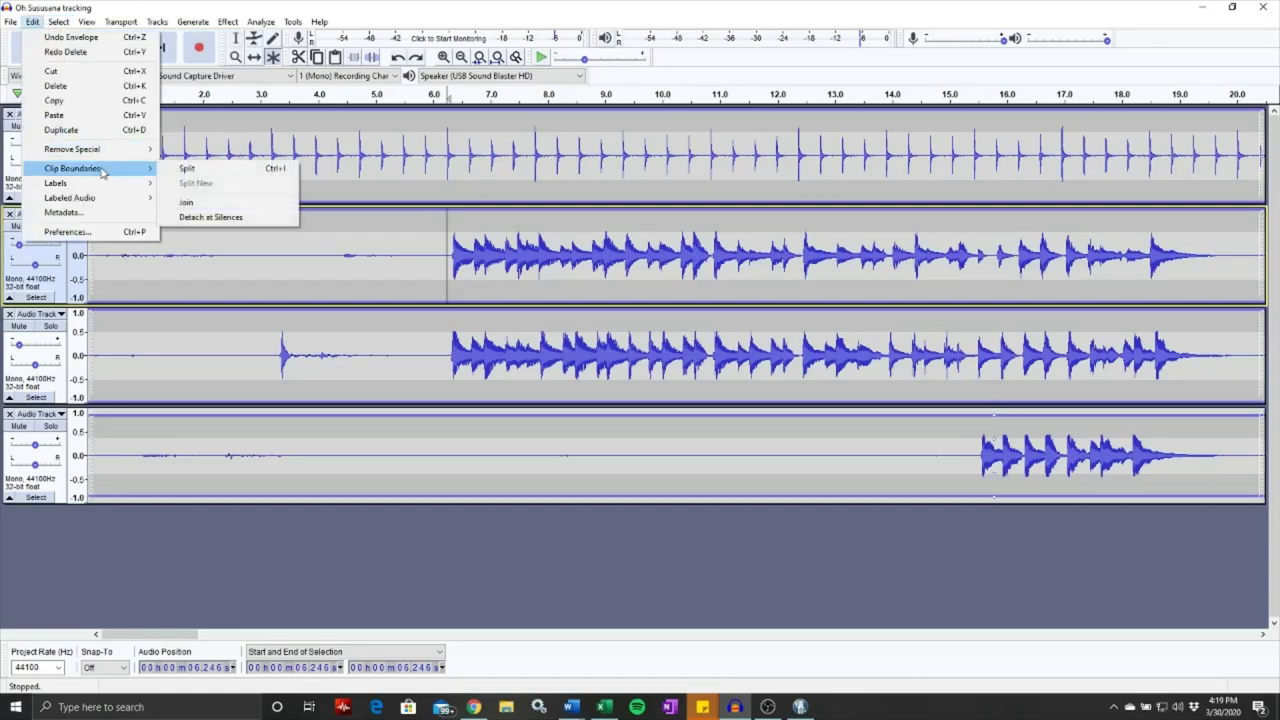
left_click(187, 168)
left_click(446, 346)
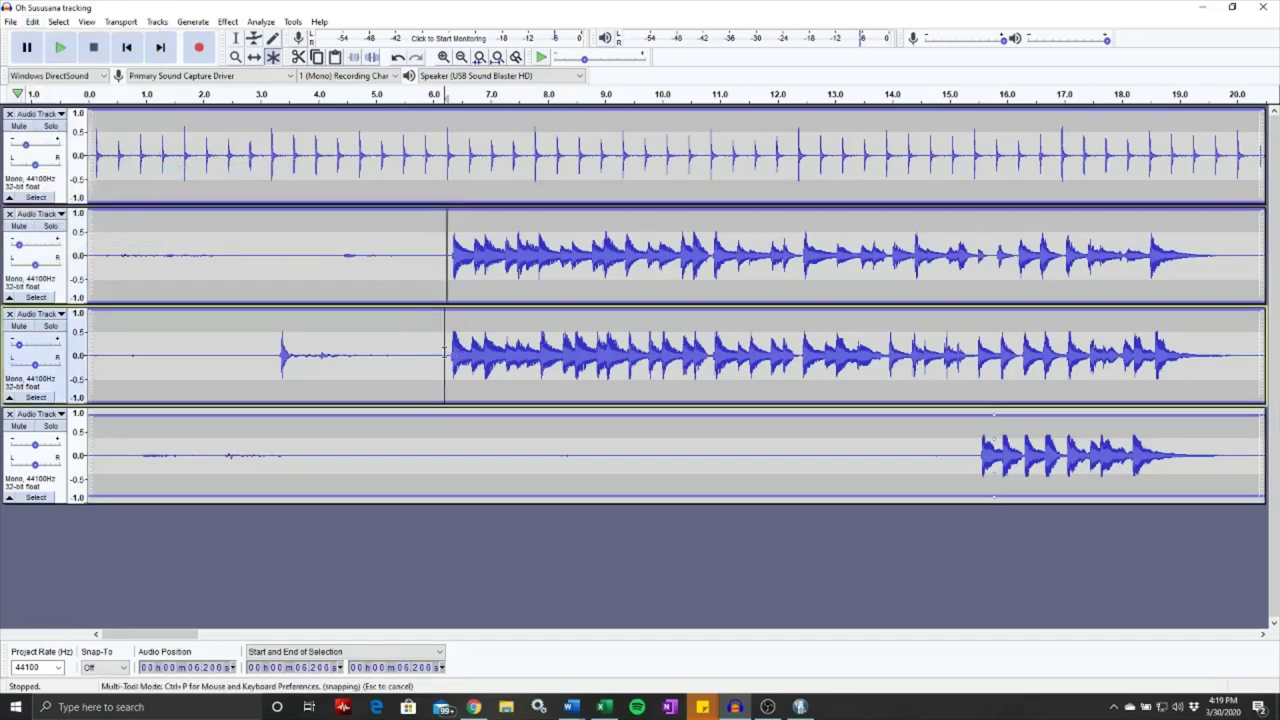
left_click(446, 351)
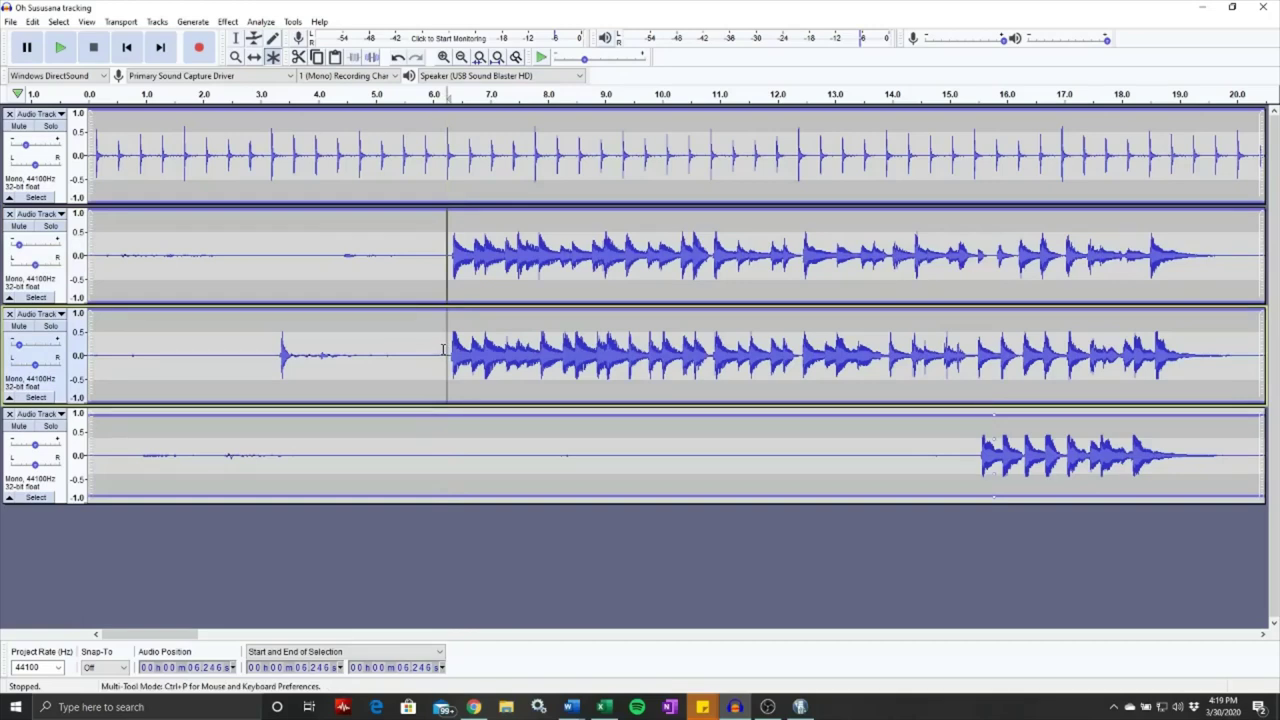
left_click(972, 459)
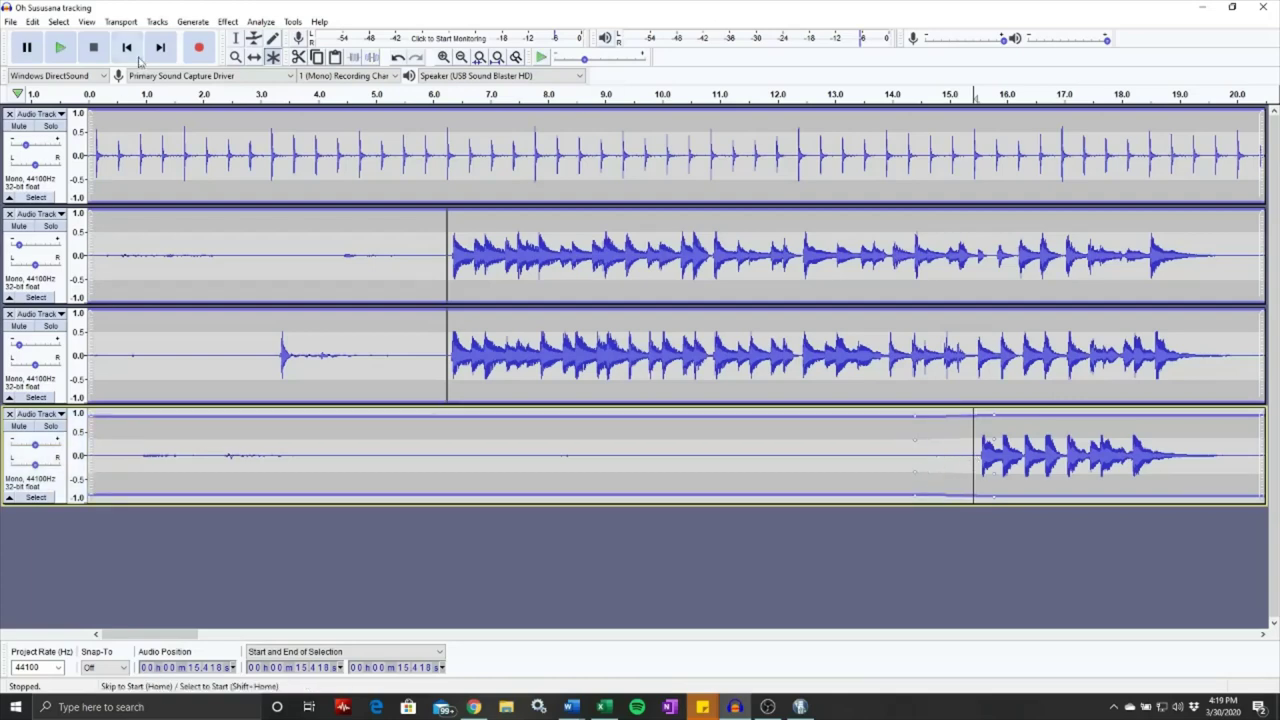
left_click(268, 230)
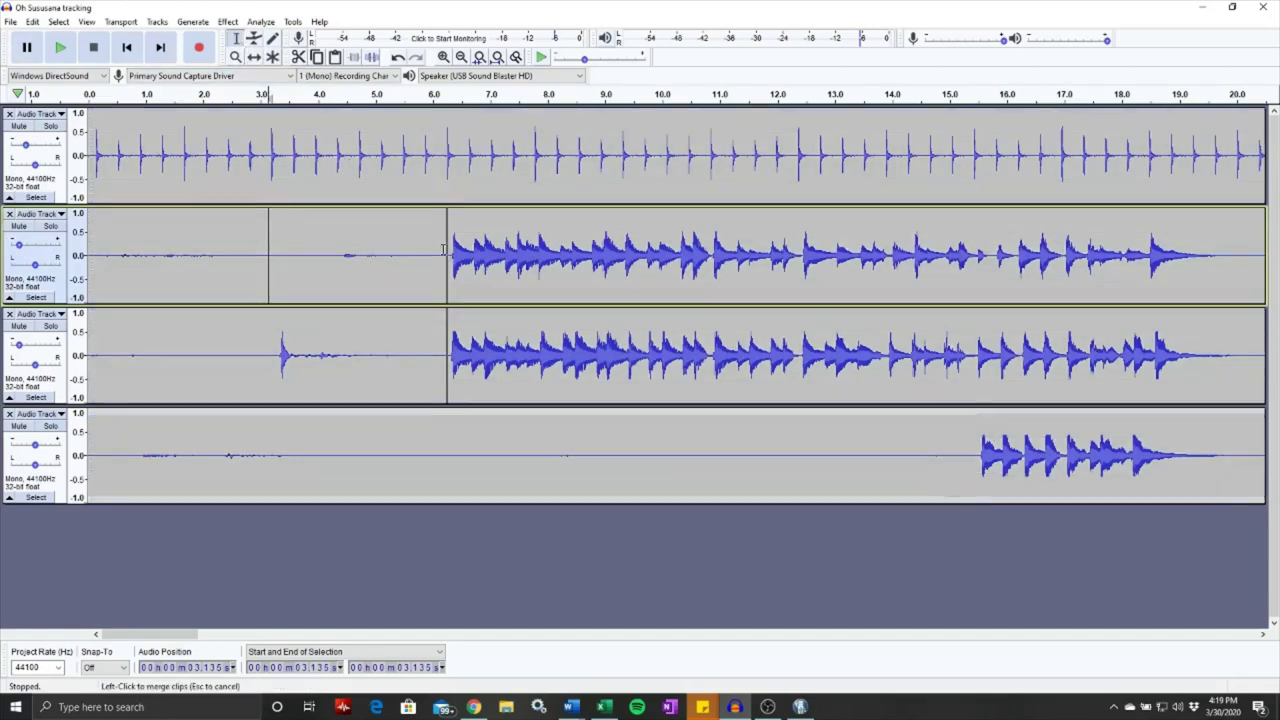
left_click_drag(444, 248, 66, 240)
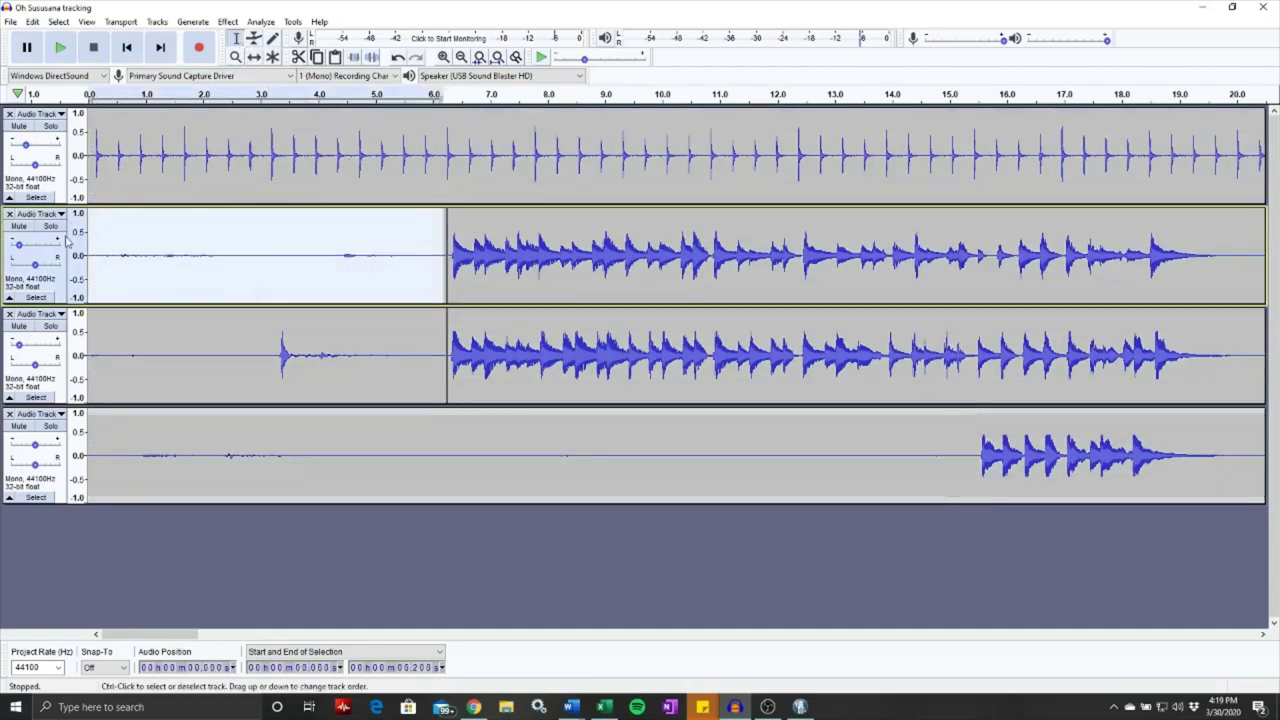
Delete track 2's silent lead-in from 0 to about 6.1 s
key("Delete")
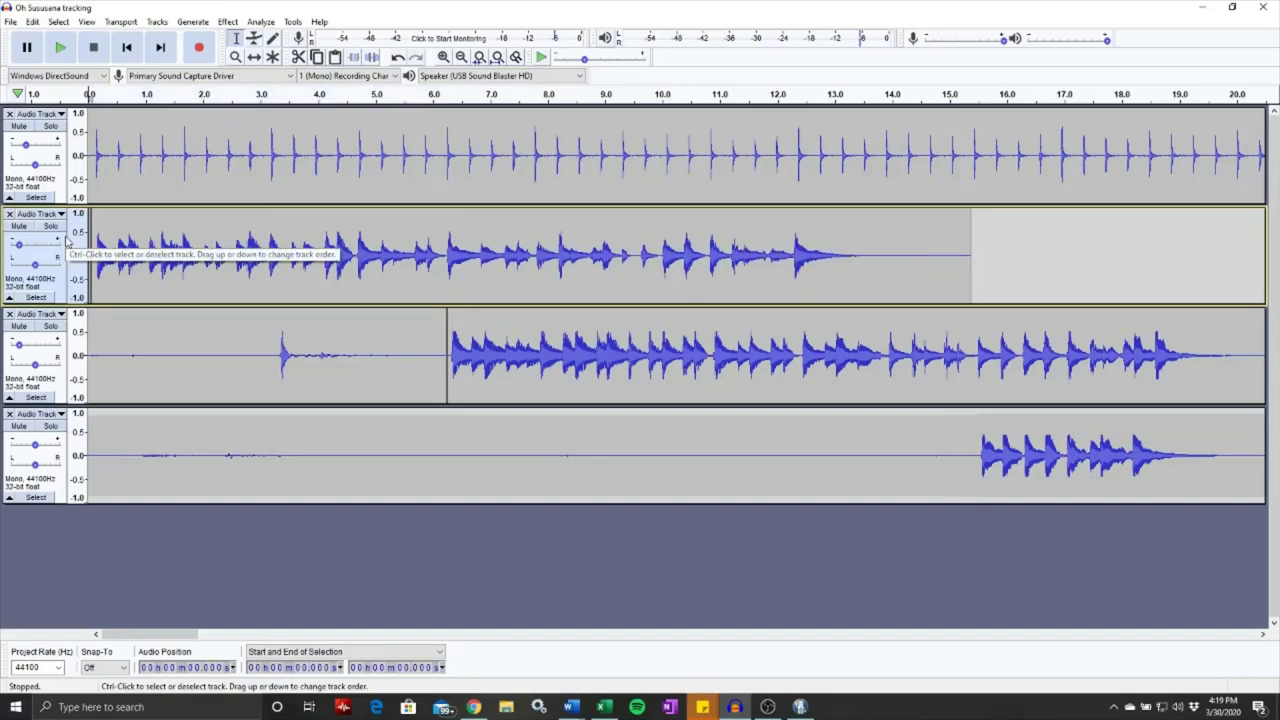
key("ctrl+z")
left_click(181, 240)
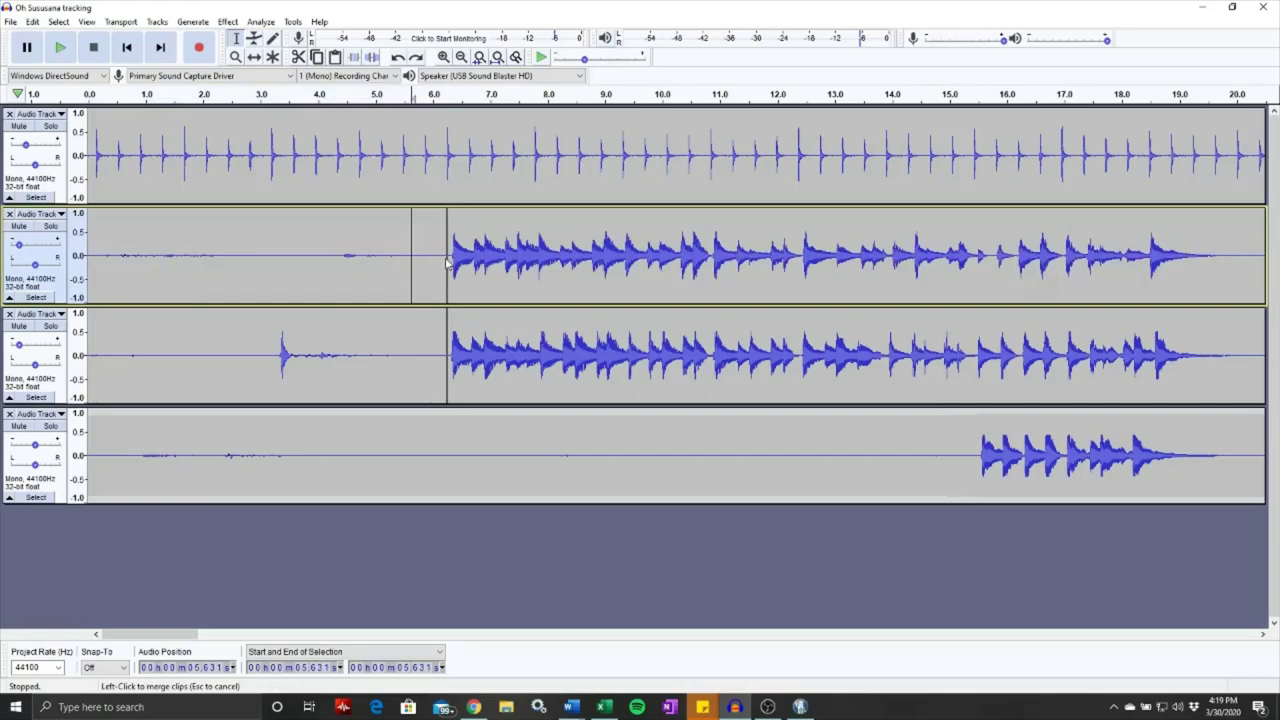
left_click(432, 260)
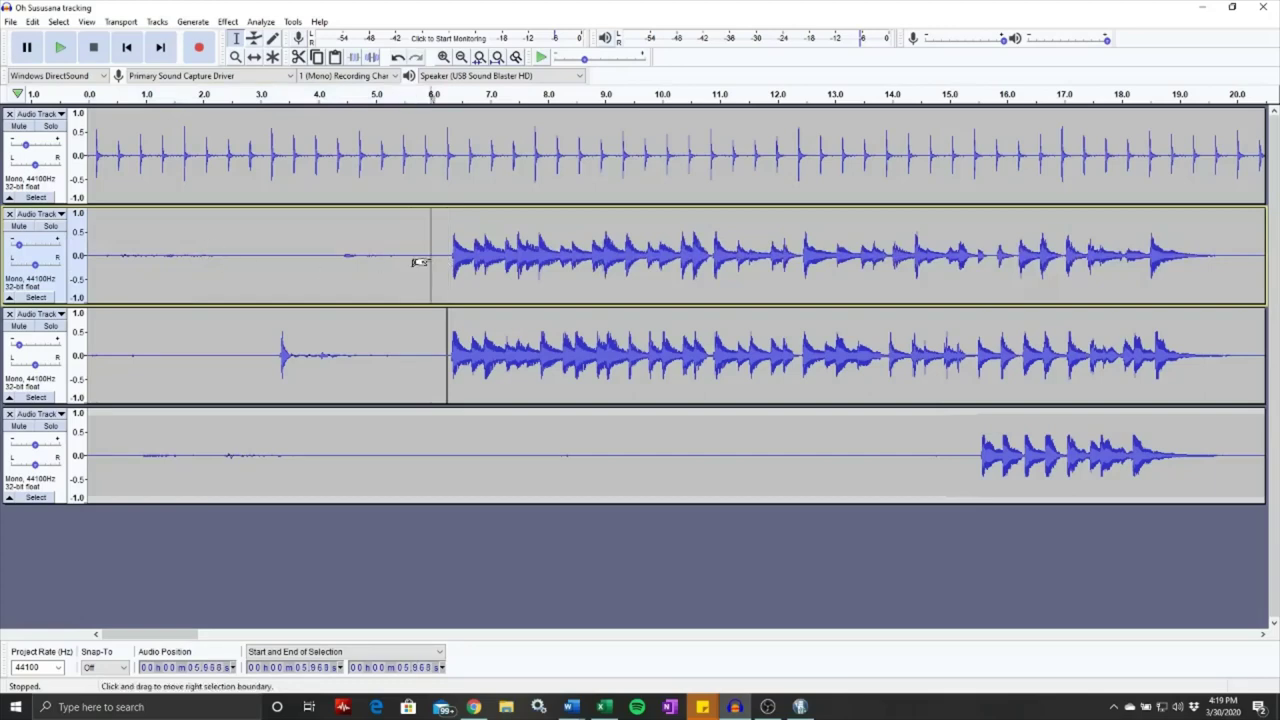
left_click(441, 262)
left_click_drag(447, 258, 8, 231)
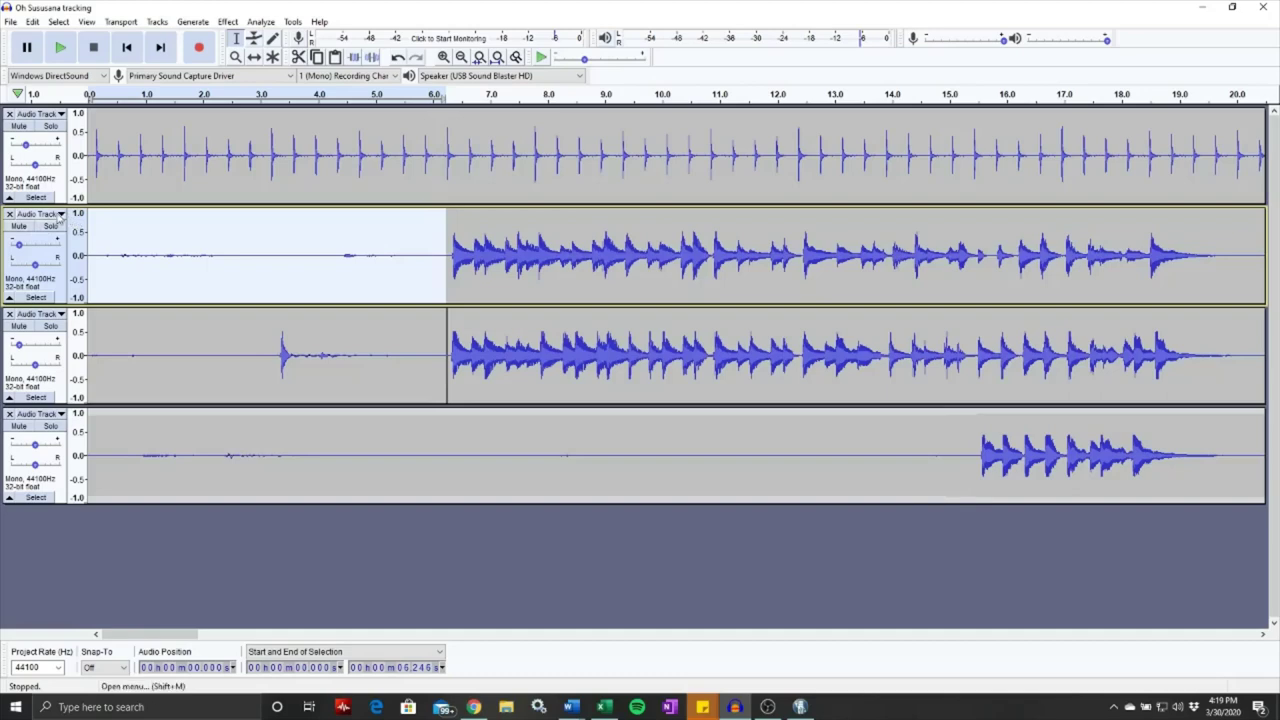
key("Delete")
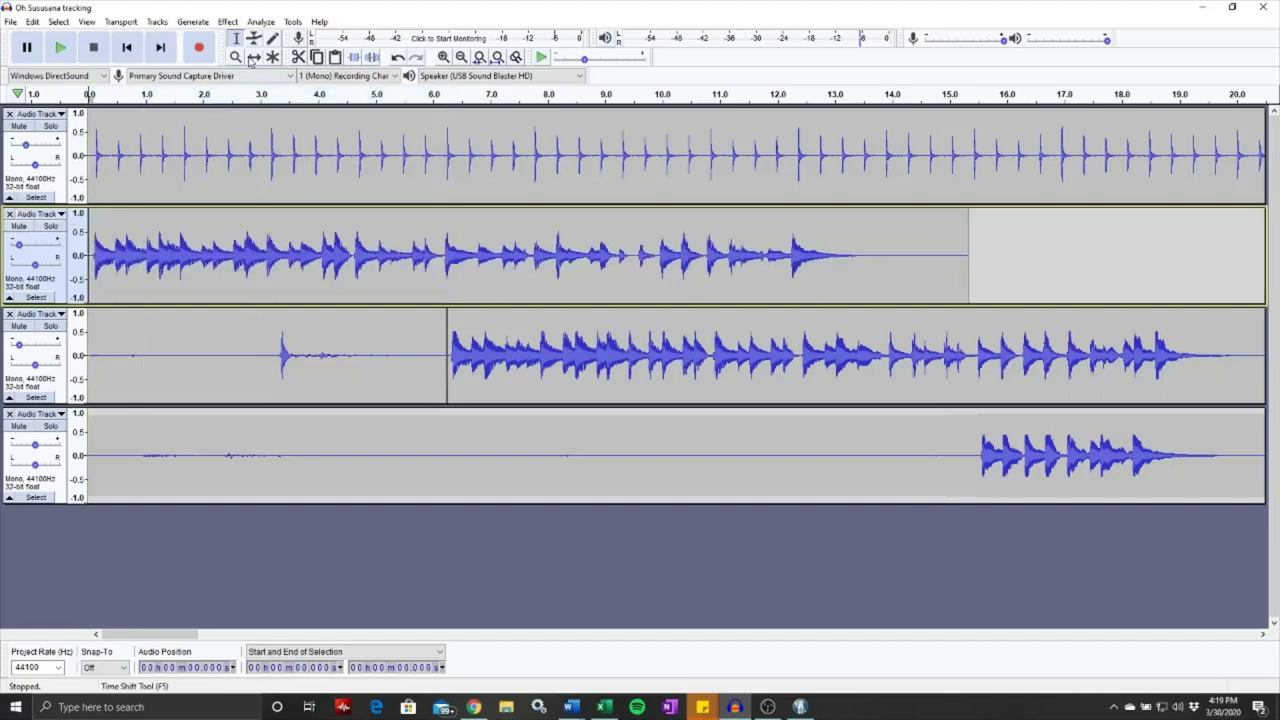
Slide track 2's remaining take so it starts at about 6.1 s
left_click_drag(969, 252, 90, 255)
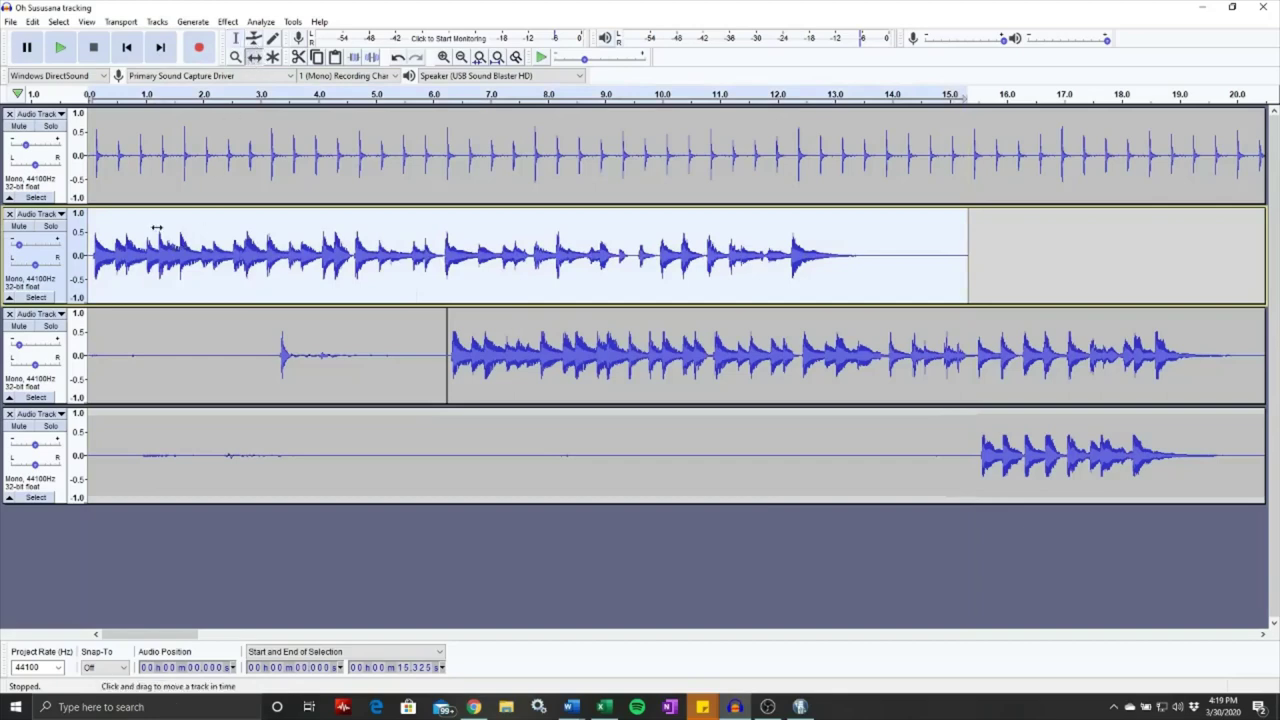
left_click_drag(156, 228, 540, 259)
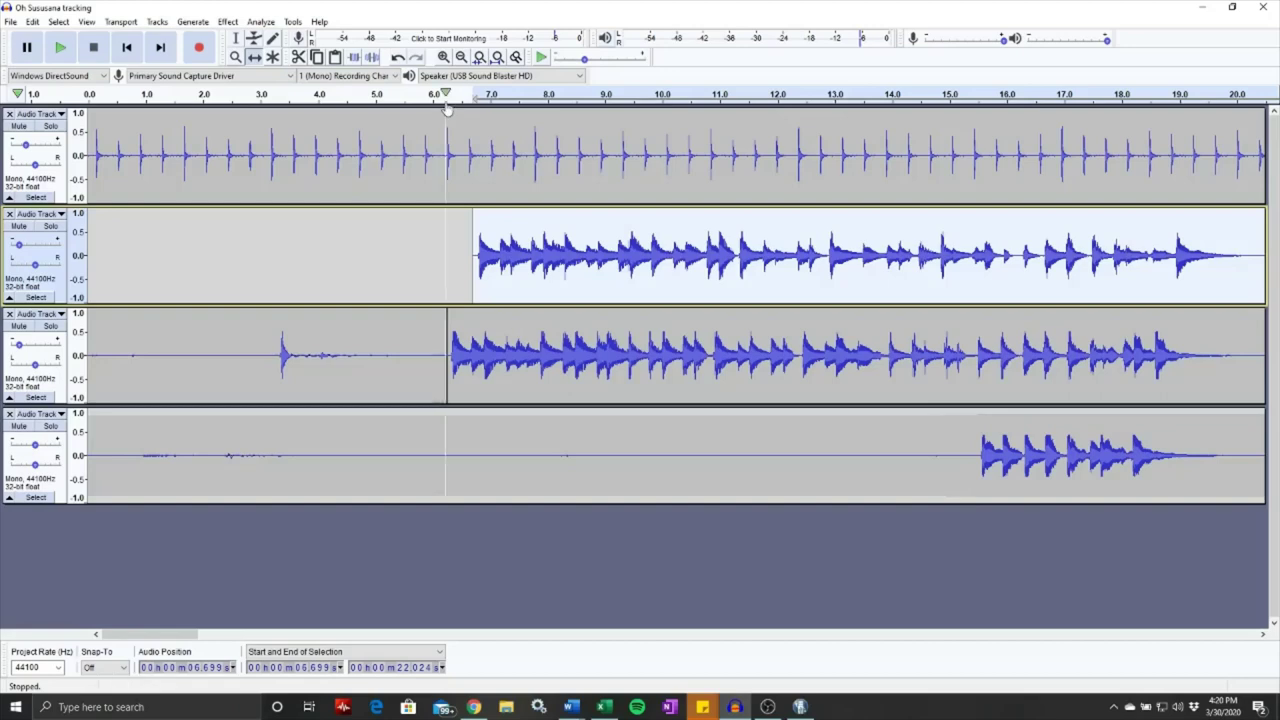
left_click_drag(499, 247, 463, 245)
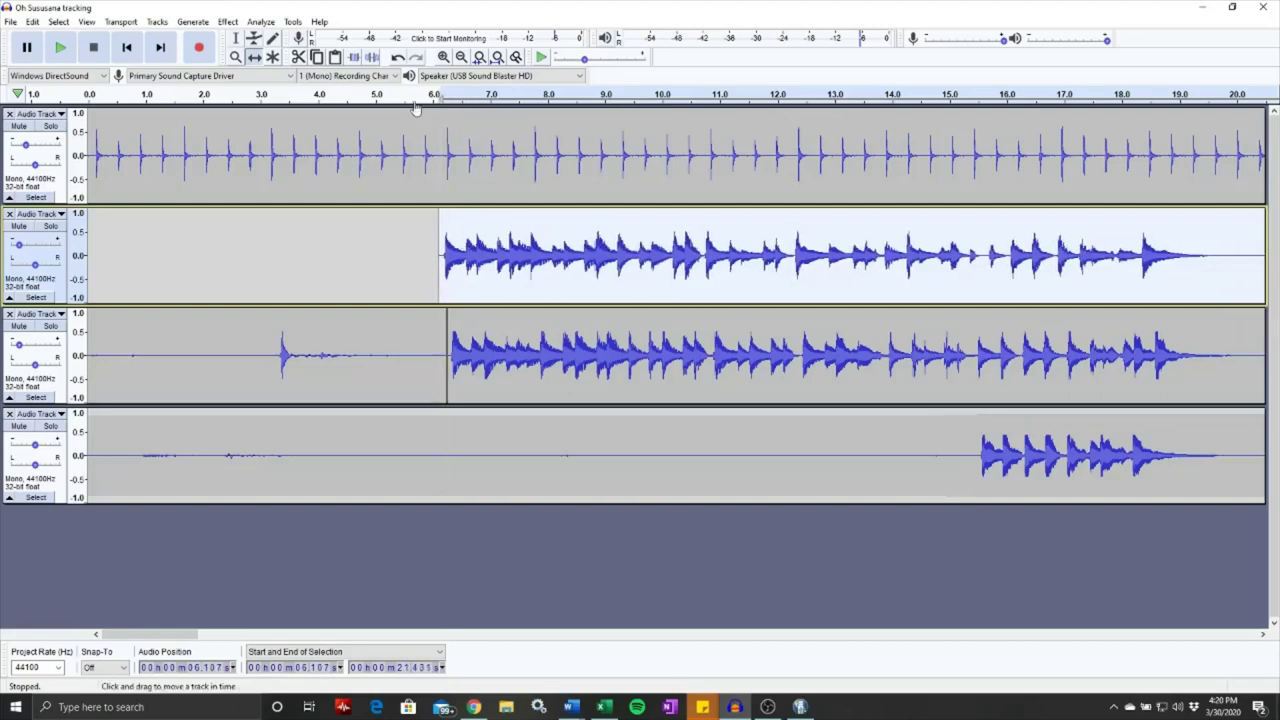
key("space")
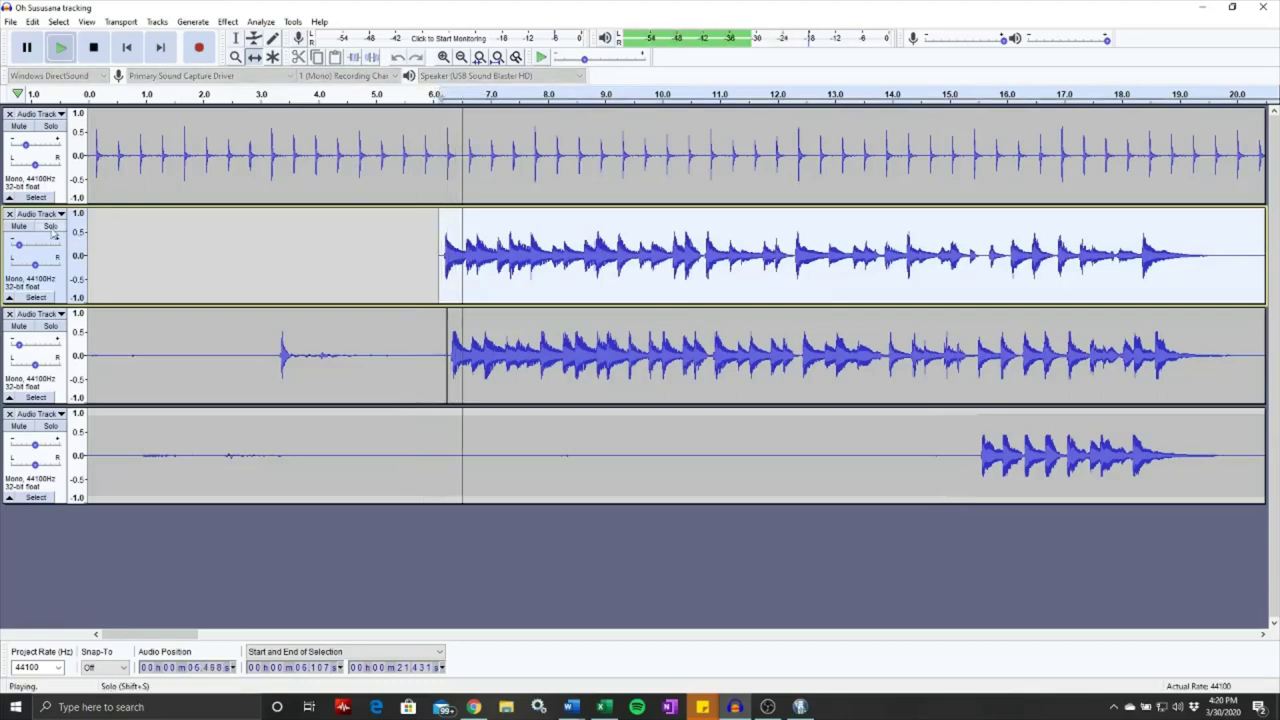
left_click(51, 226)
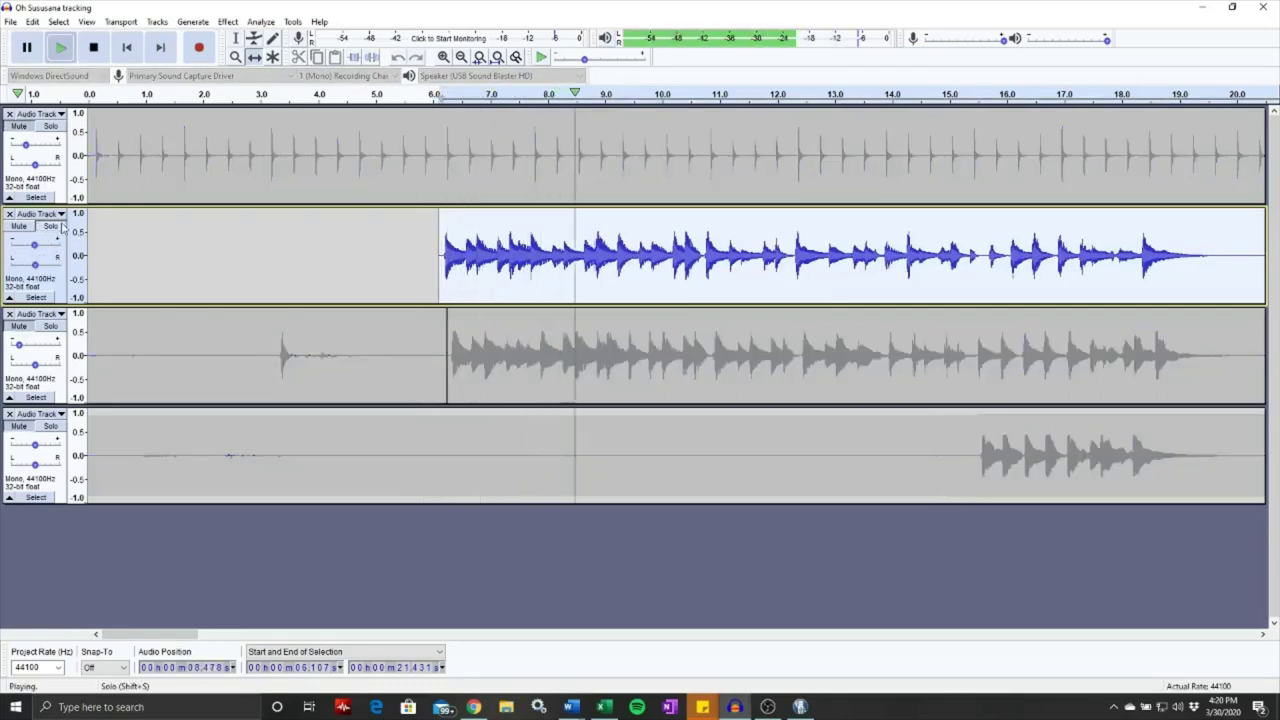
key("space")
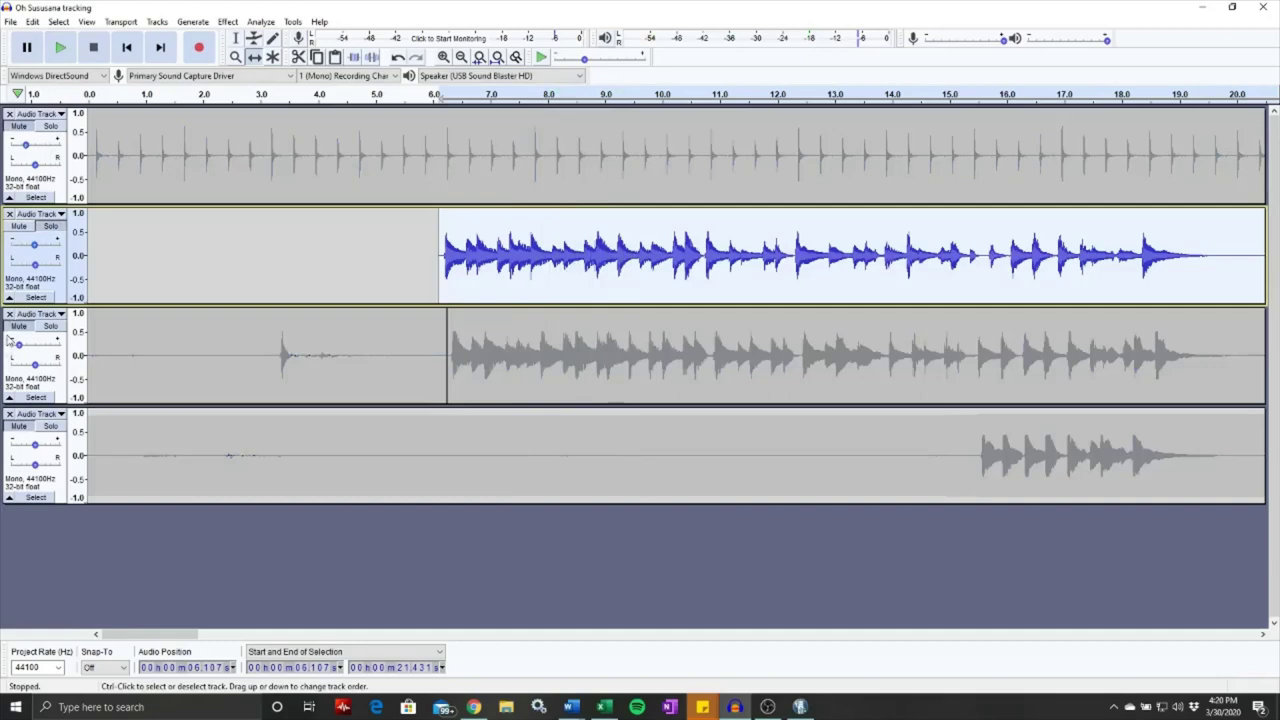
left_click(25, 228)
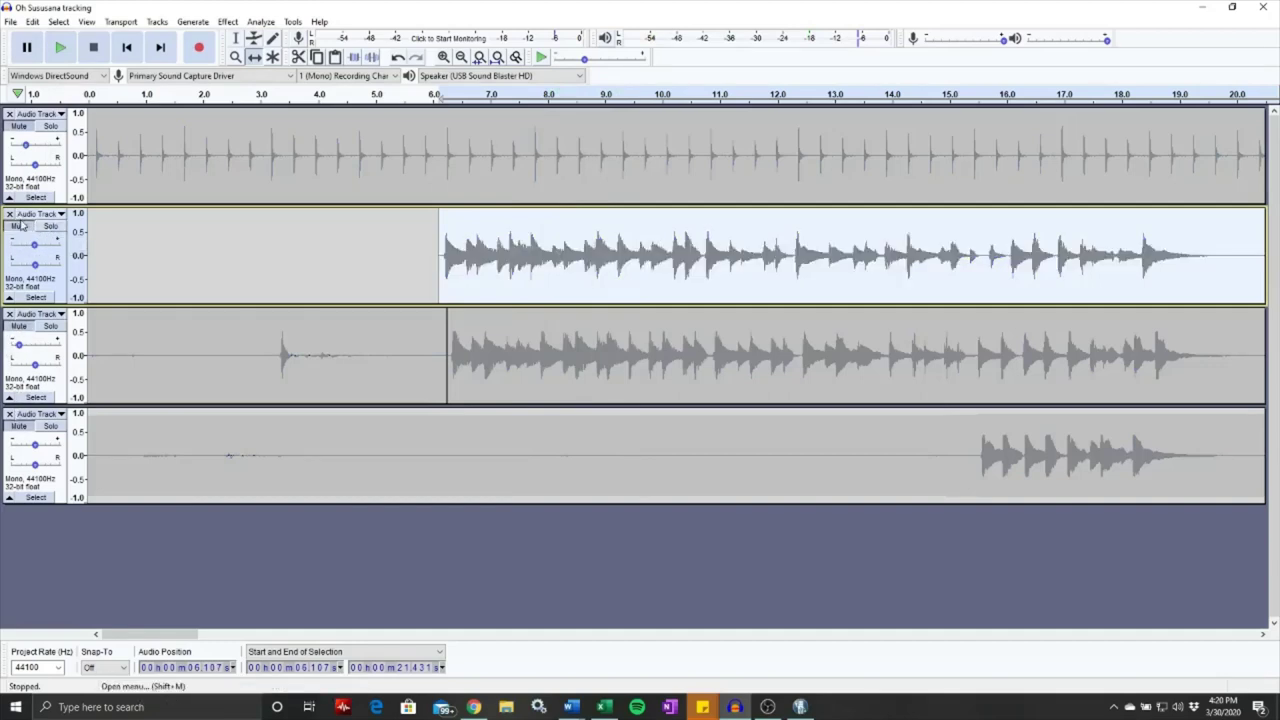
left_click(19, 127)
left_click(25, 229)
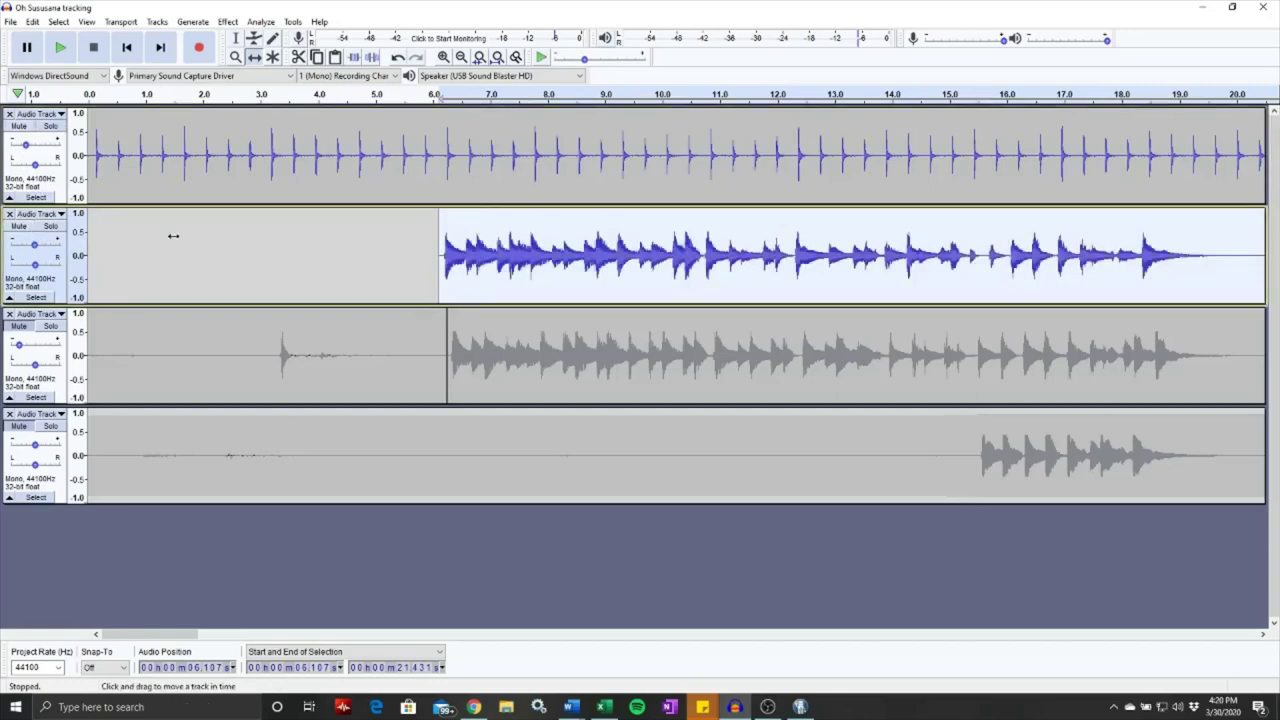
key("space")
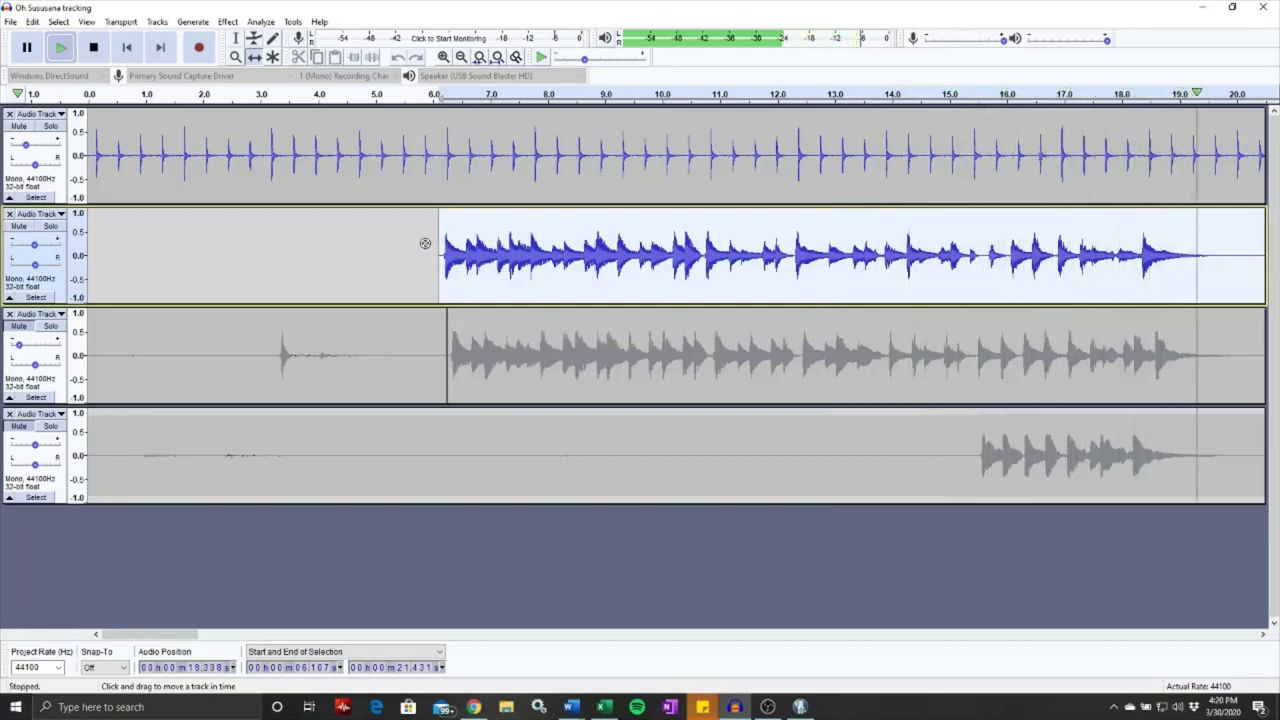
key("space")
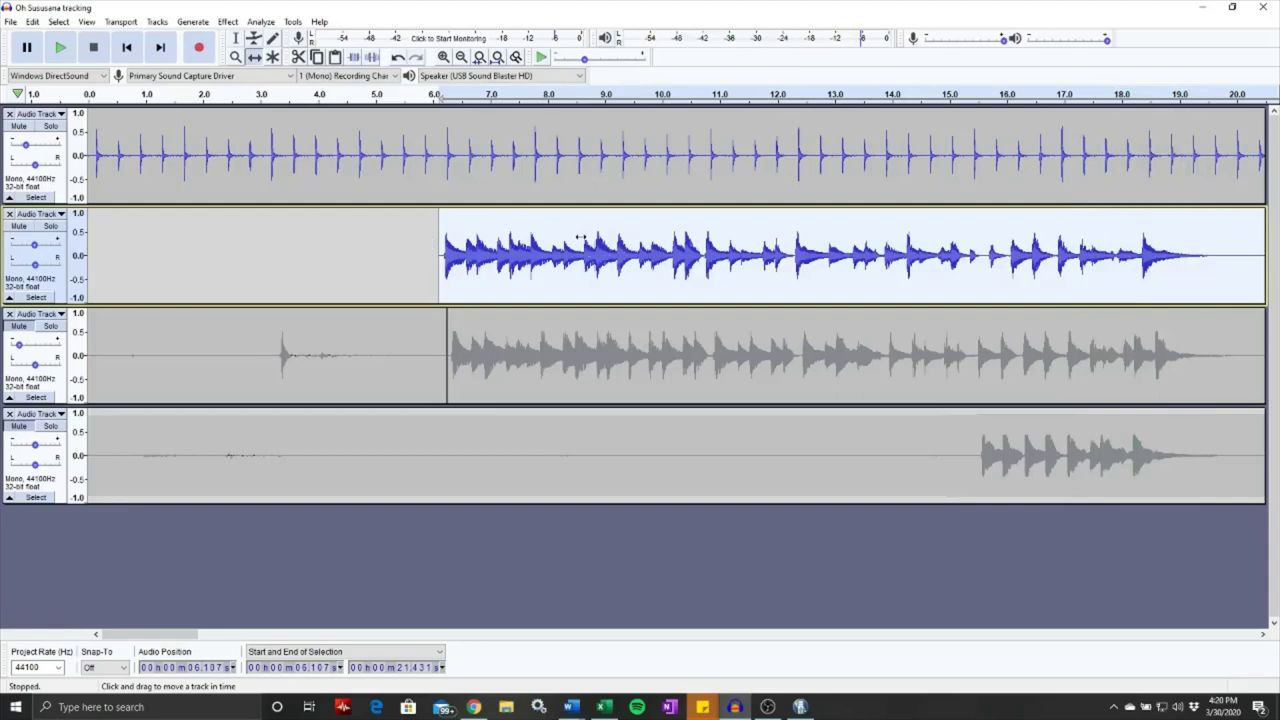
left_click(870, 108)
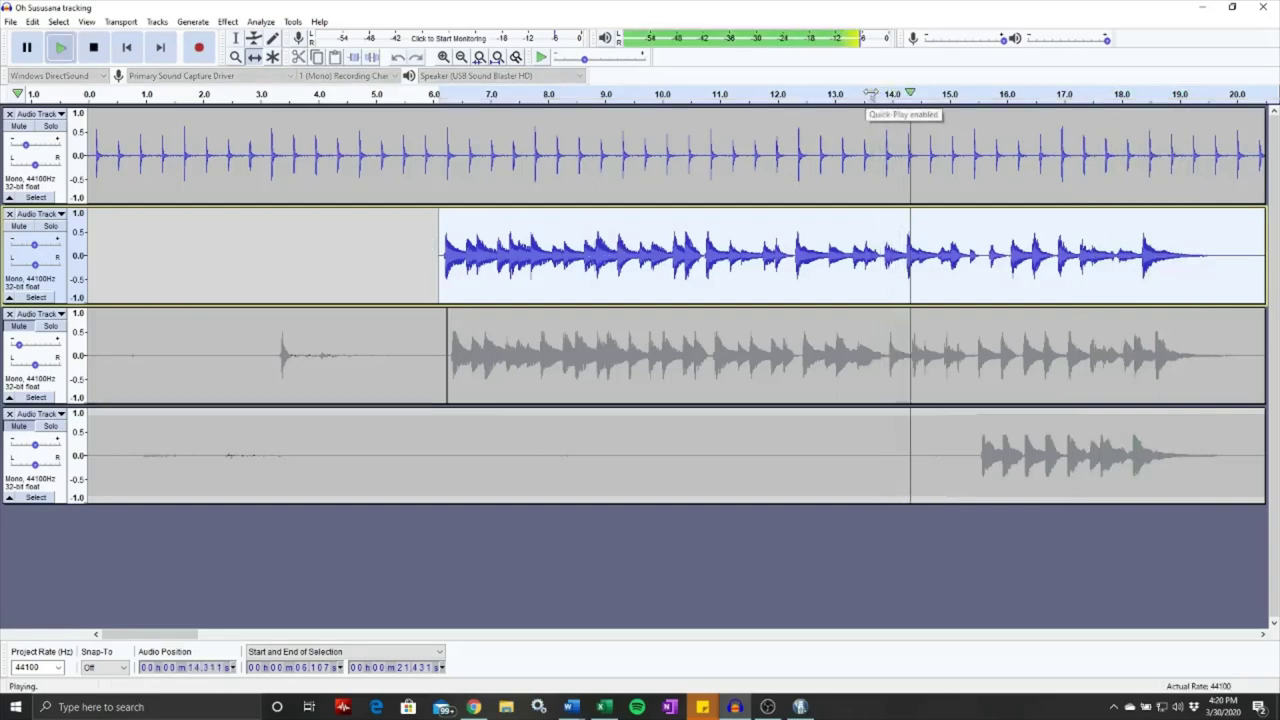
left_click(855, 108)
left_click(813, 97)
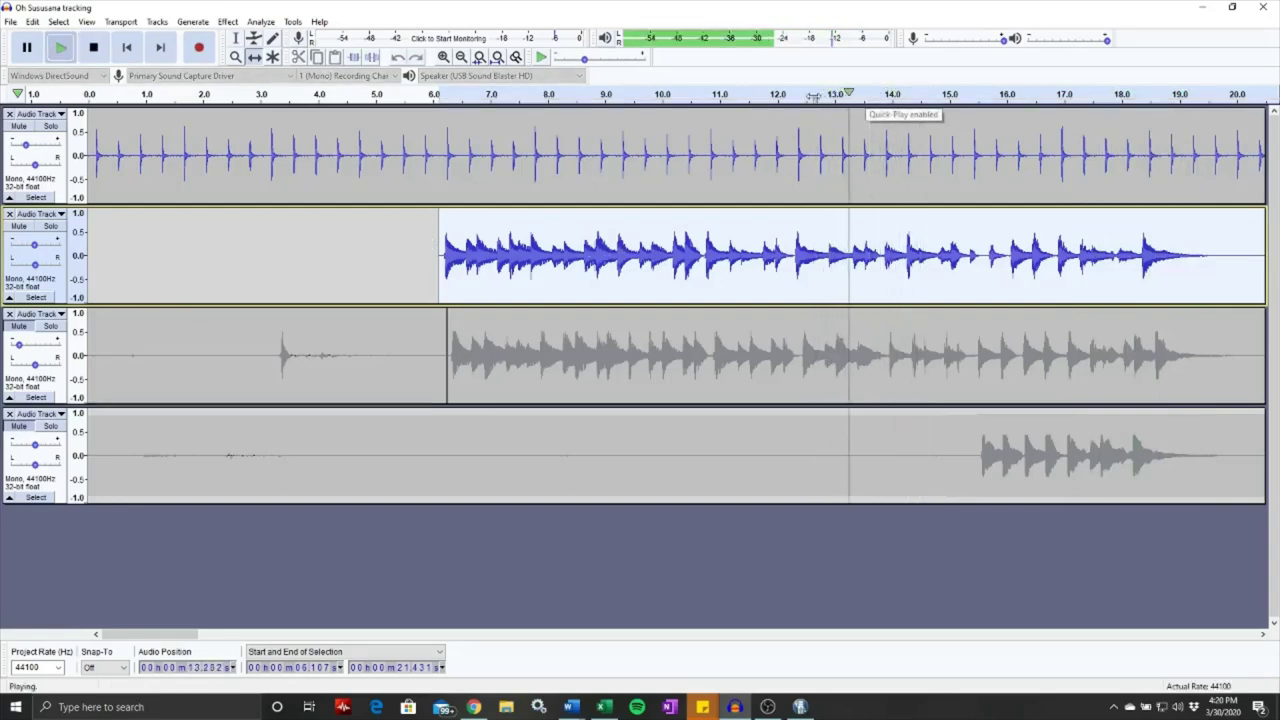
key("space")
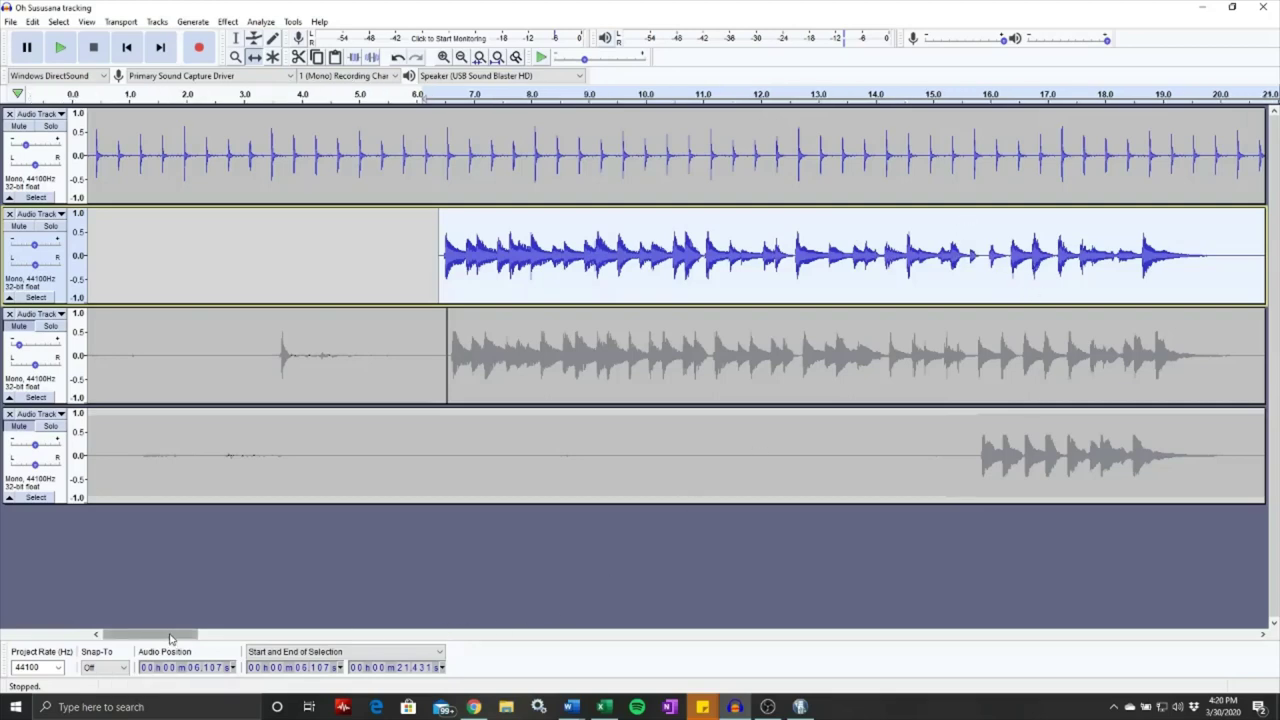
Pull track 2's volume envelope down to near silence after about 14 s, checking by playback
left_click_drag(186, 634, 198, 634)
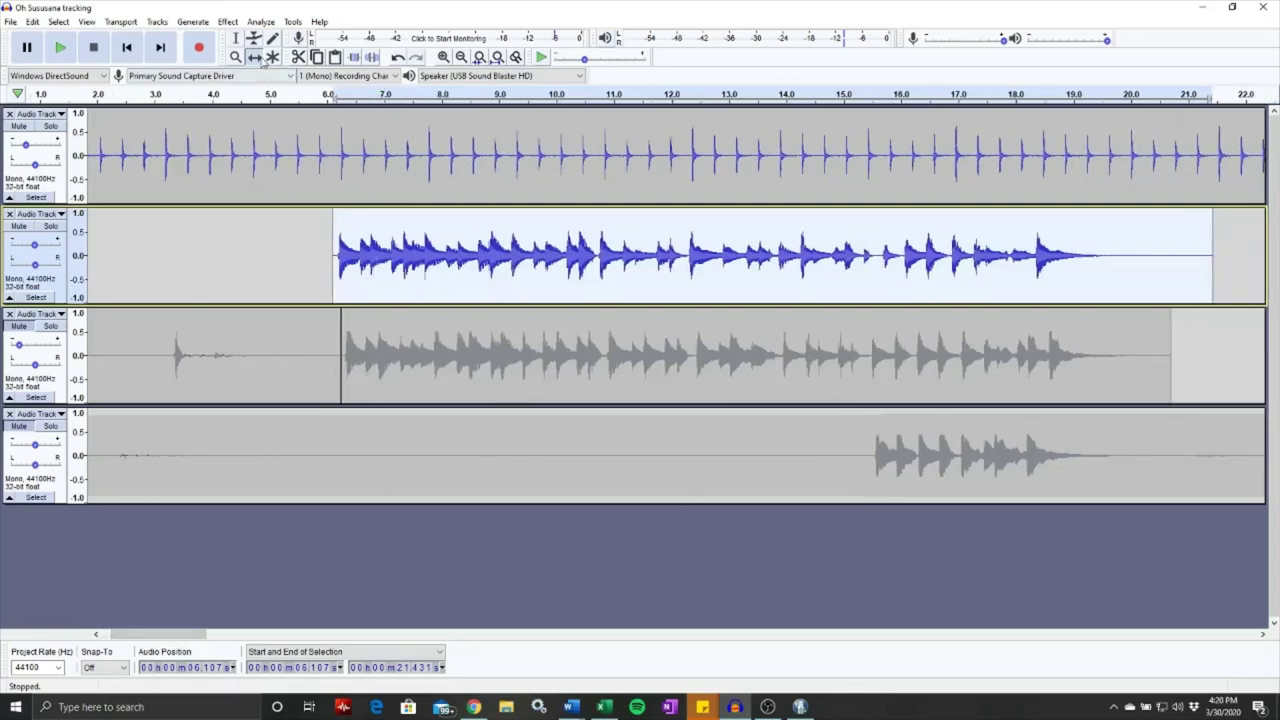
left_click(254, 40)
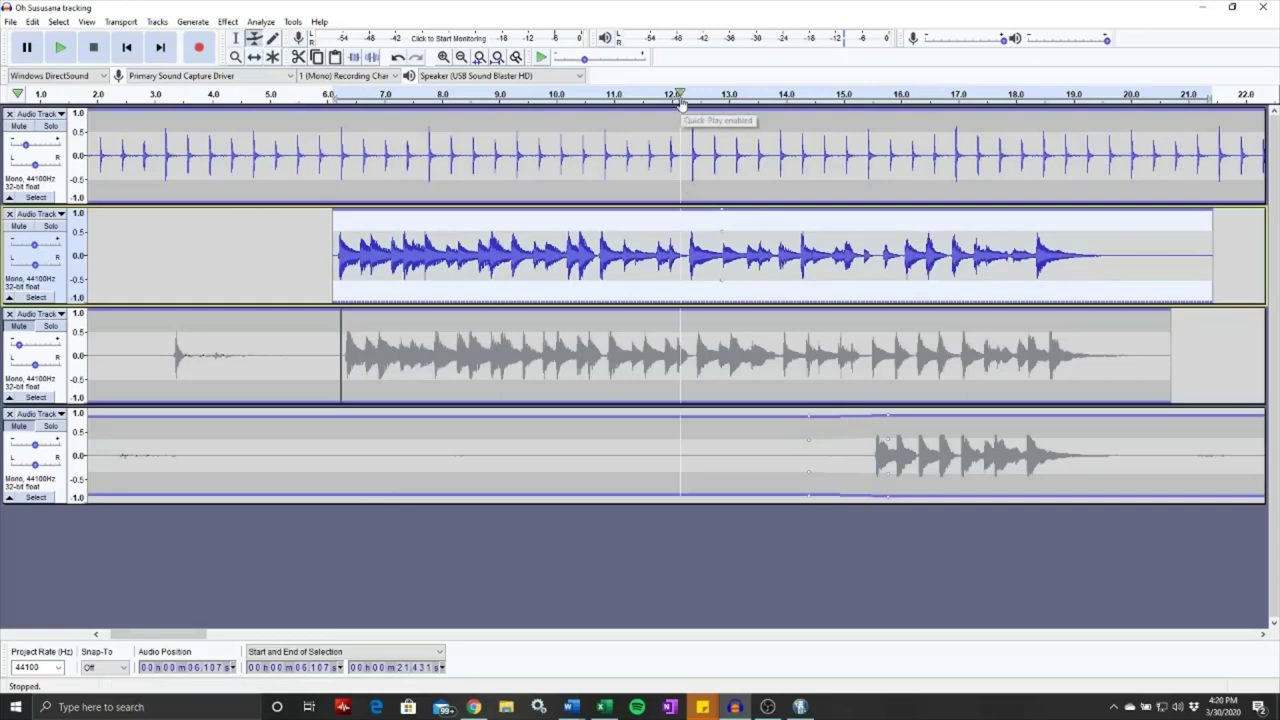
key("space")
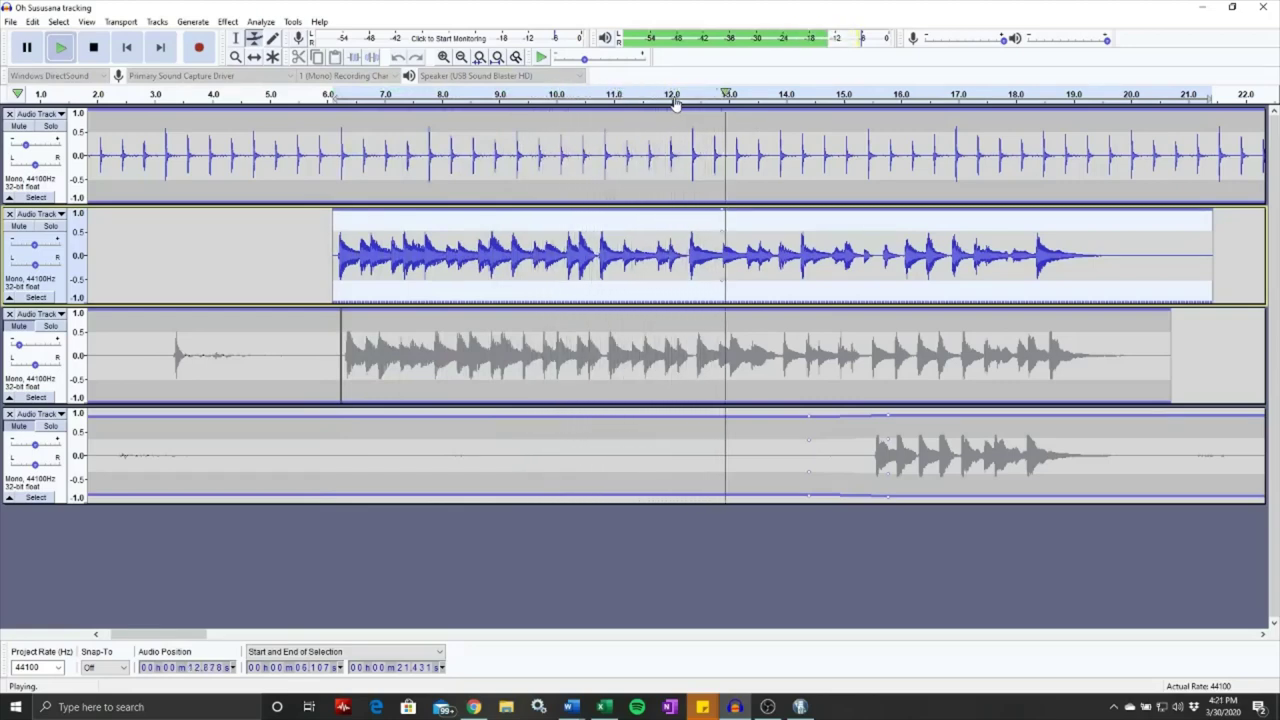
key("space")
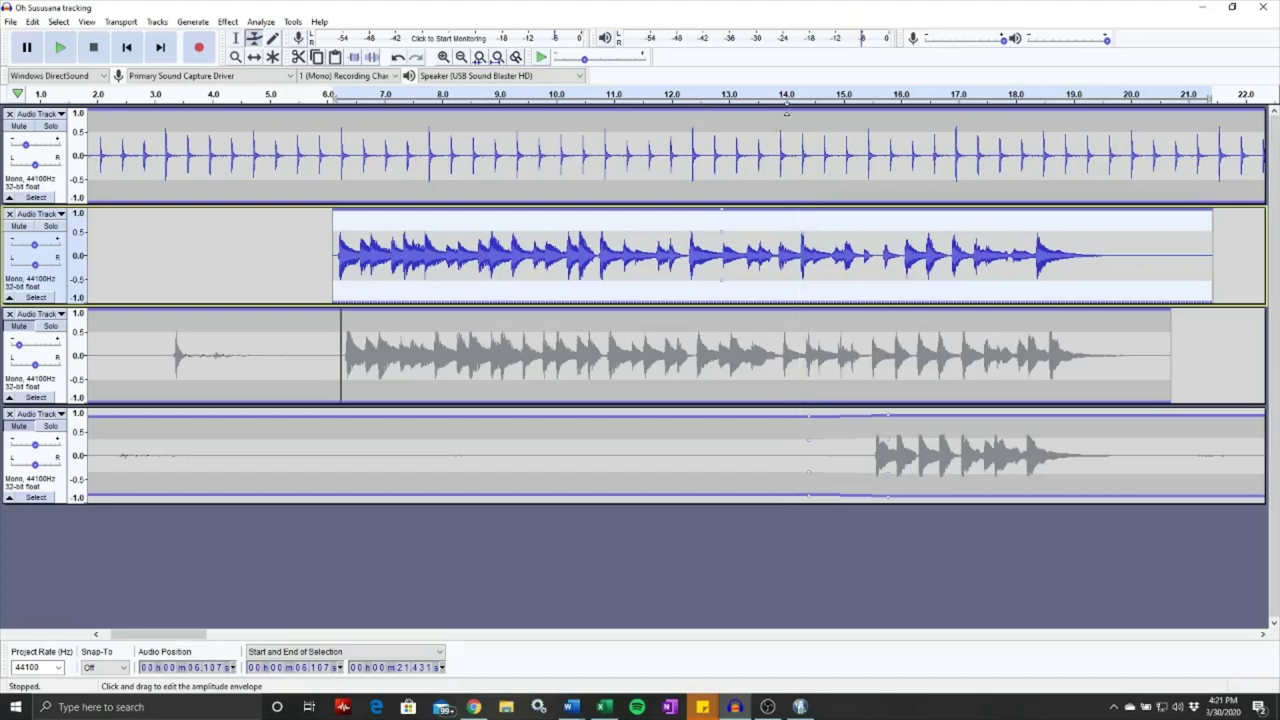
left_click(779, 100)
left_click(779, 100)
left_click(776, 214)
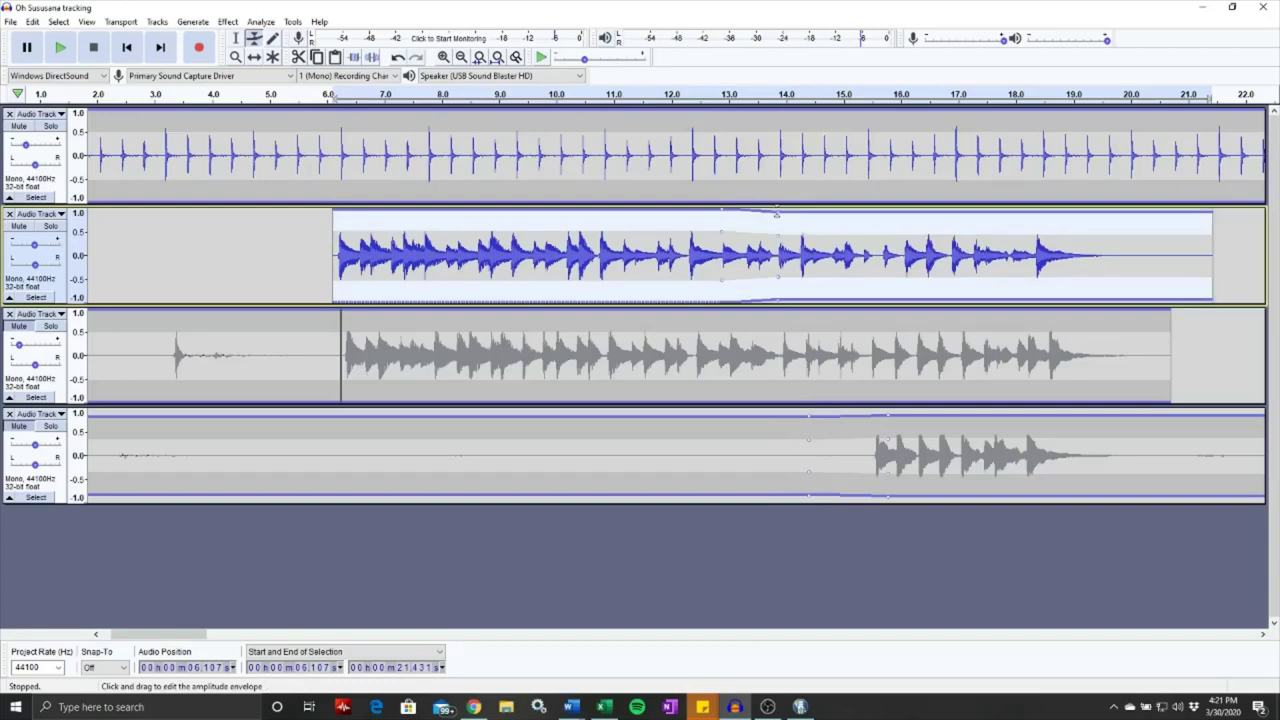
left_click_drag(776, 212, 782, 256)
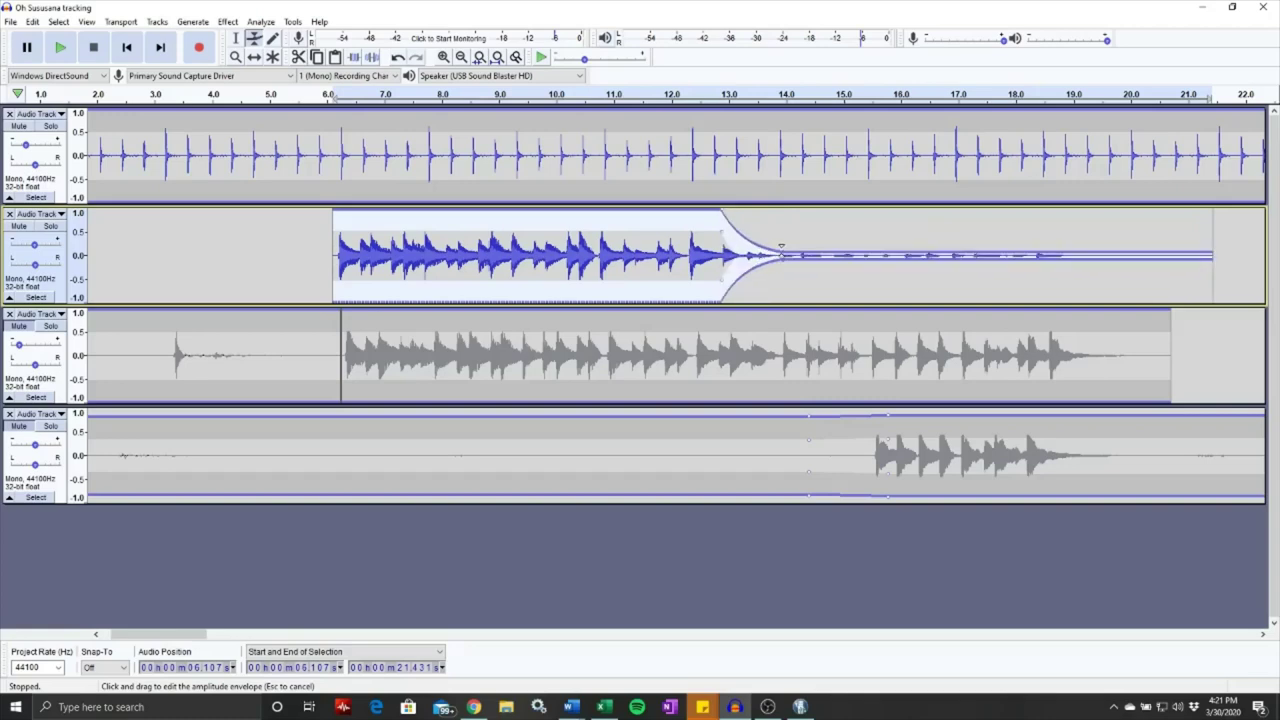
key("space")
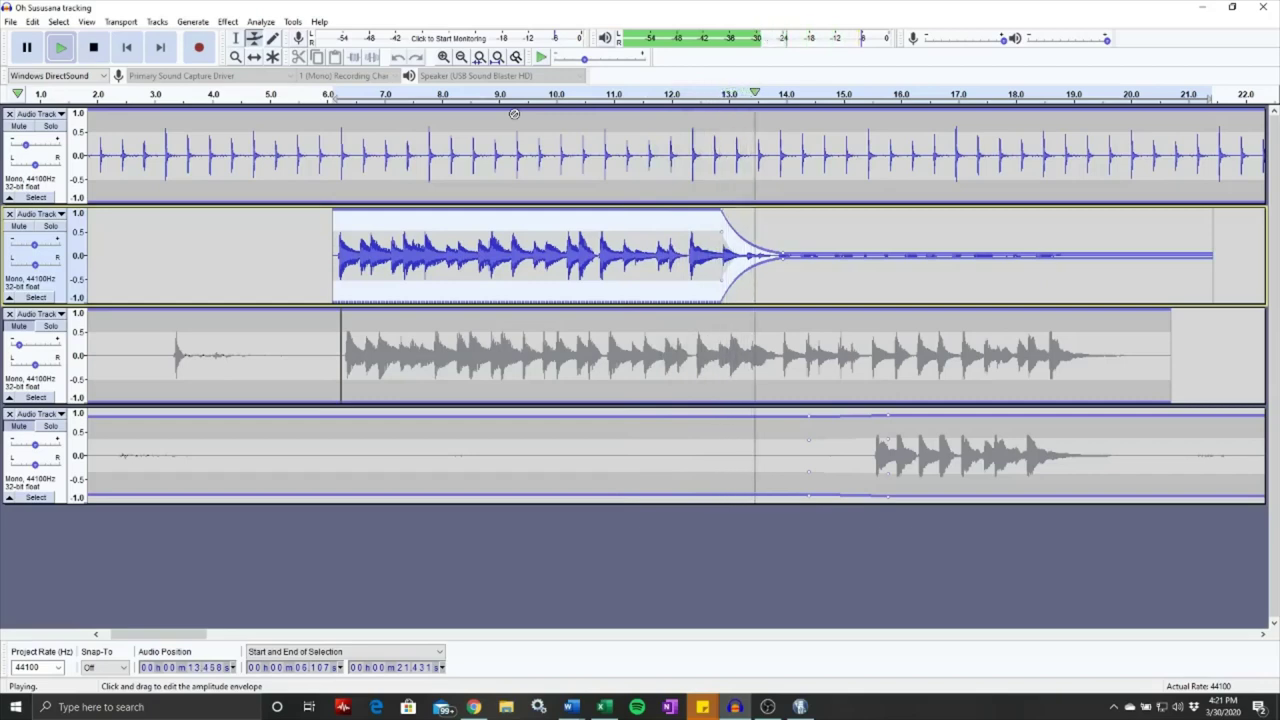
Stop playback and unmute Audio Track 3's take
key("space")
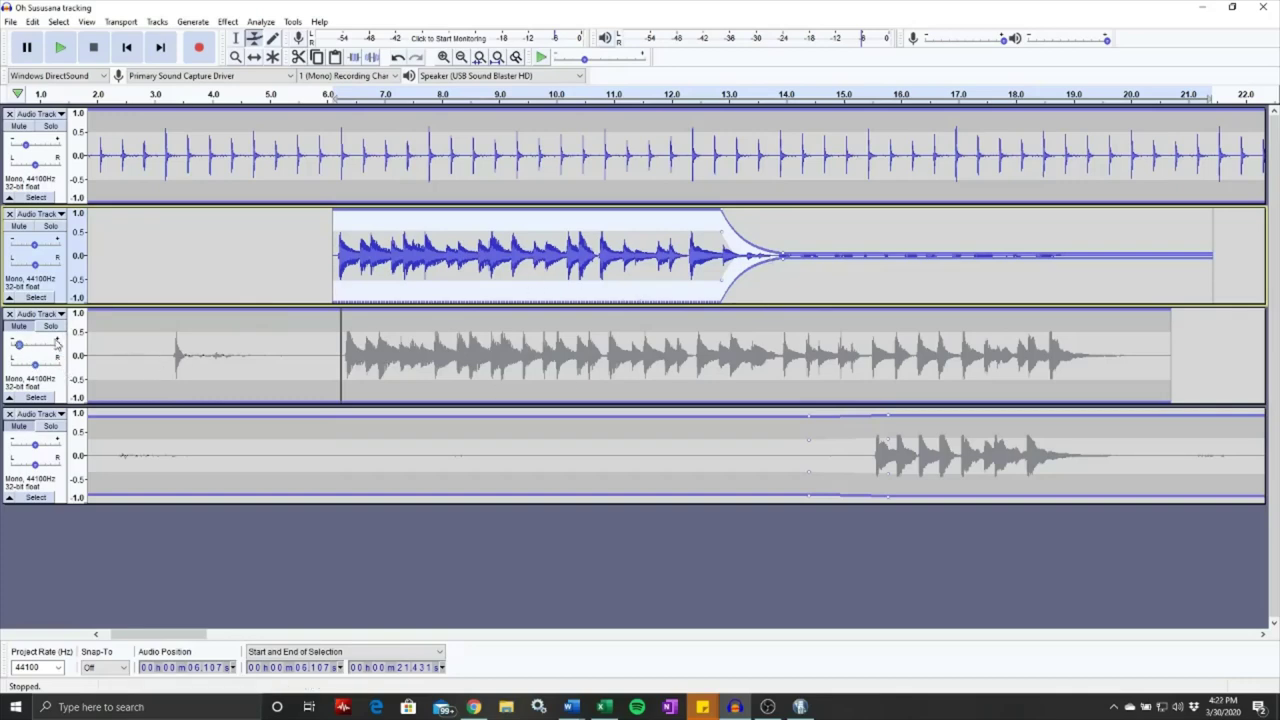
left_click(20, 327)
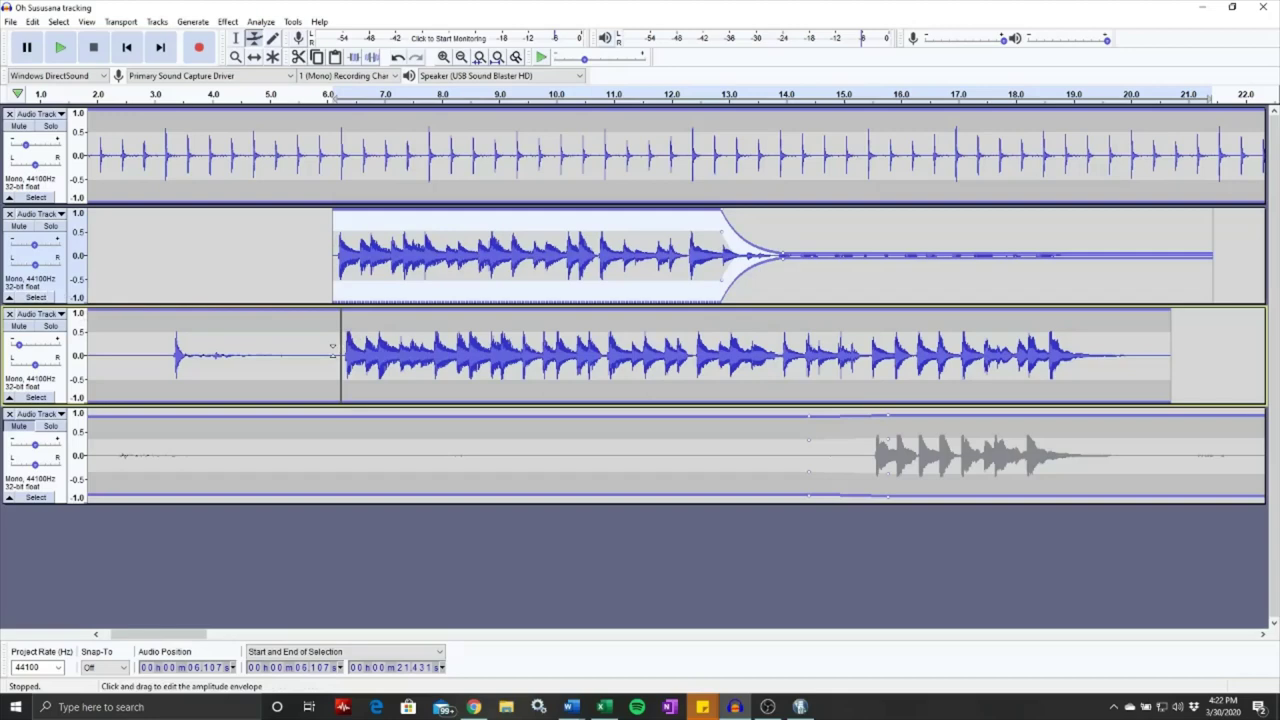
Delete track 3's lead-in from 0 to 6.2 s
key("F1")
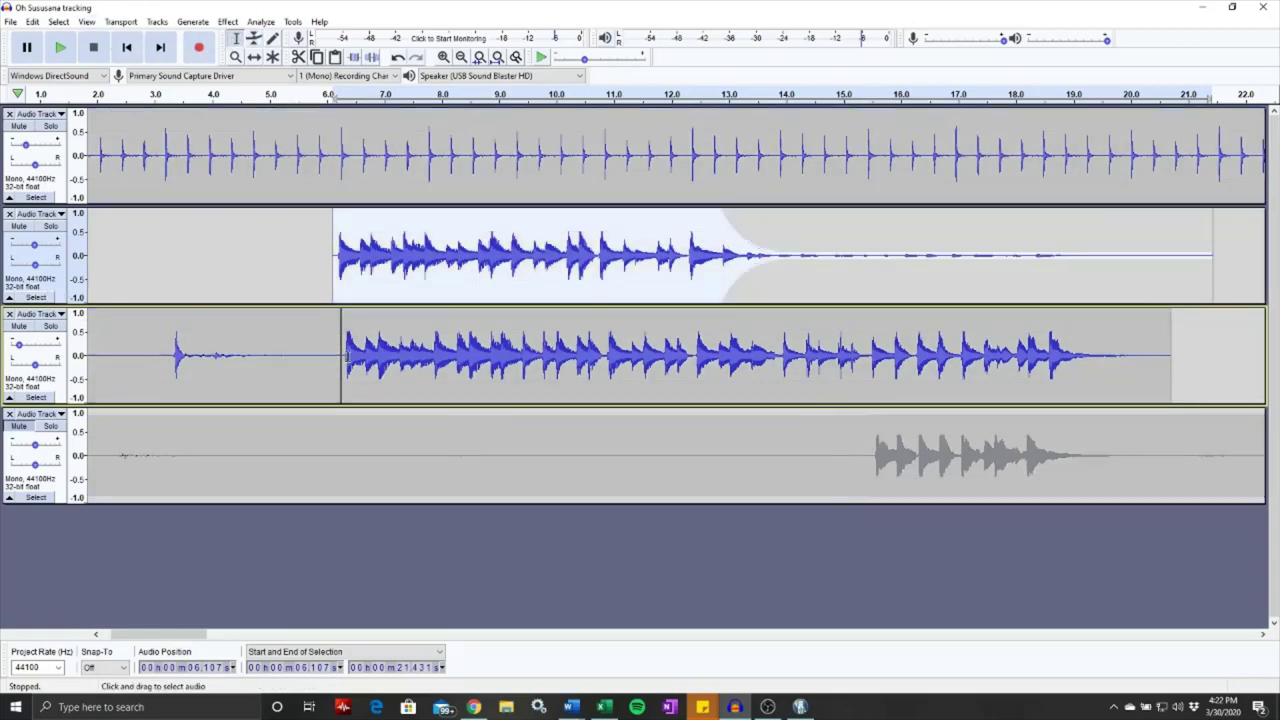
left_click(336, 352)
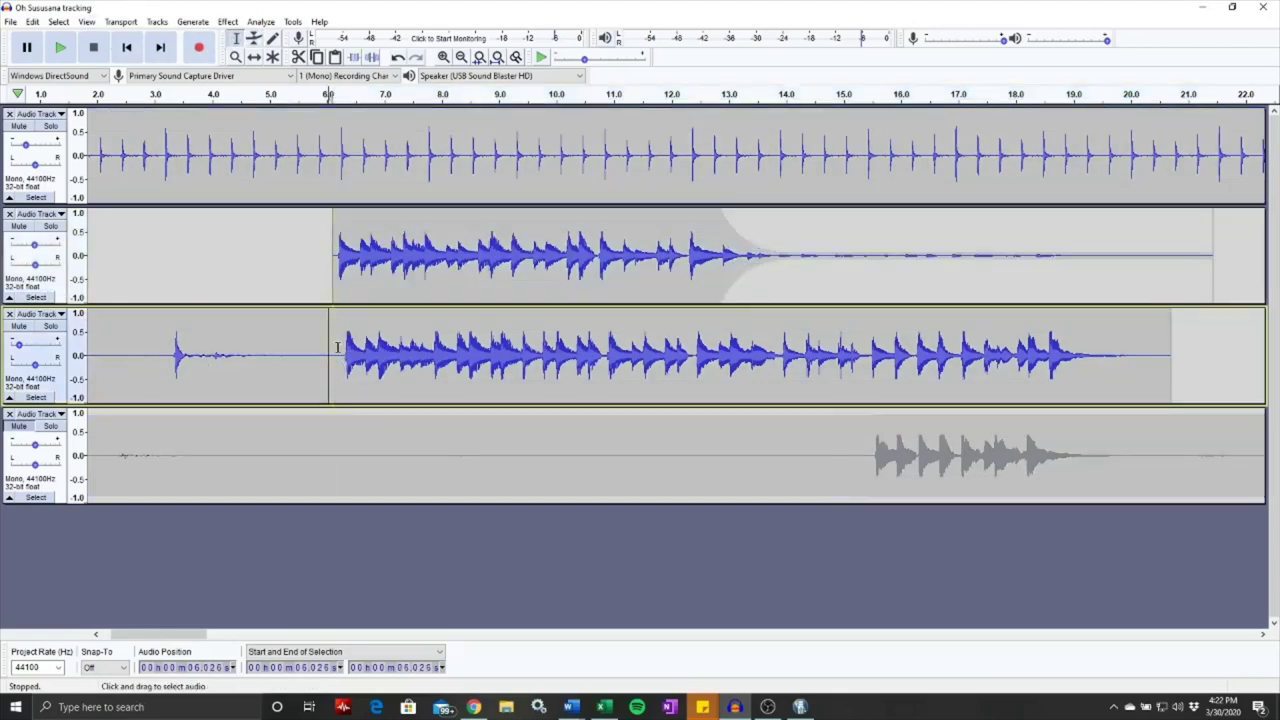
left_click_drag(271, 355, 3, 378)
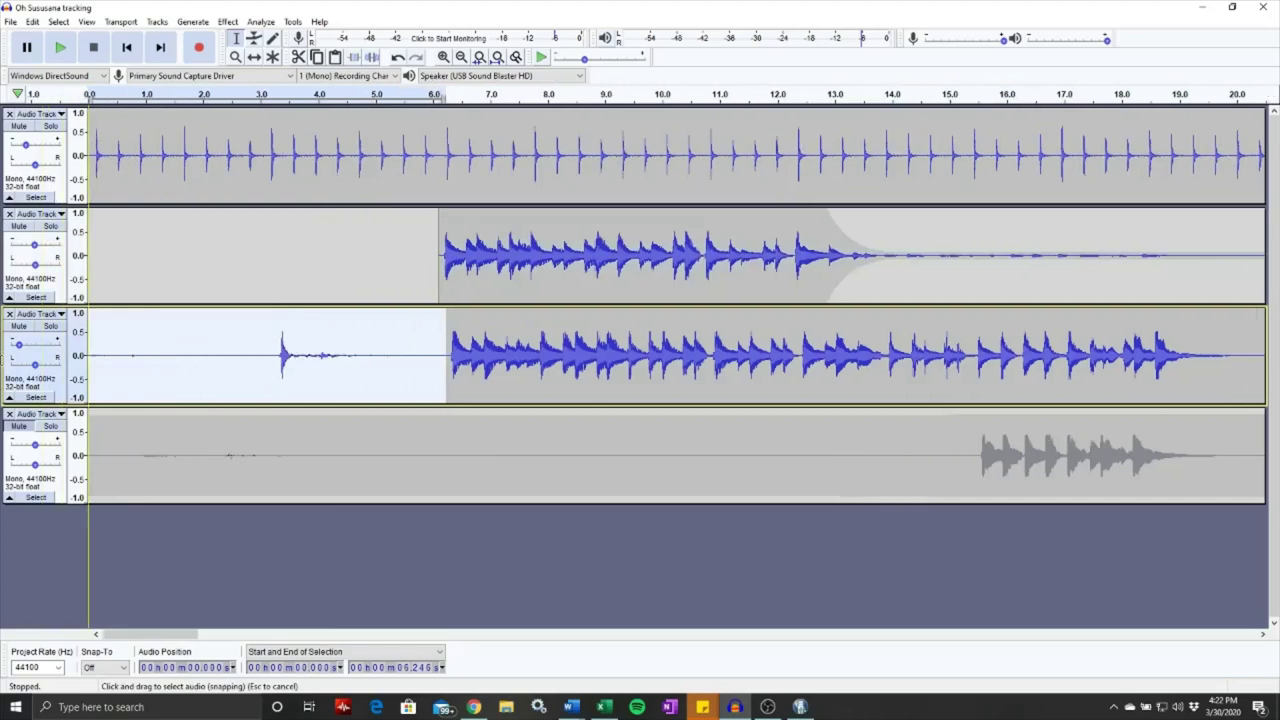
key("Delete")
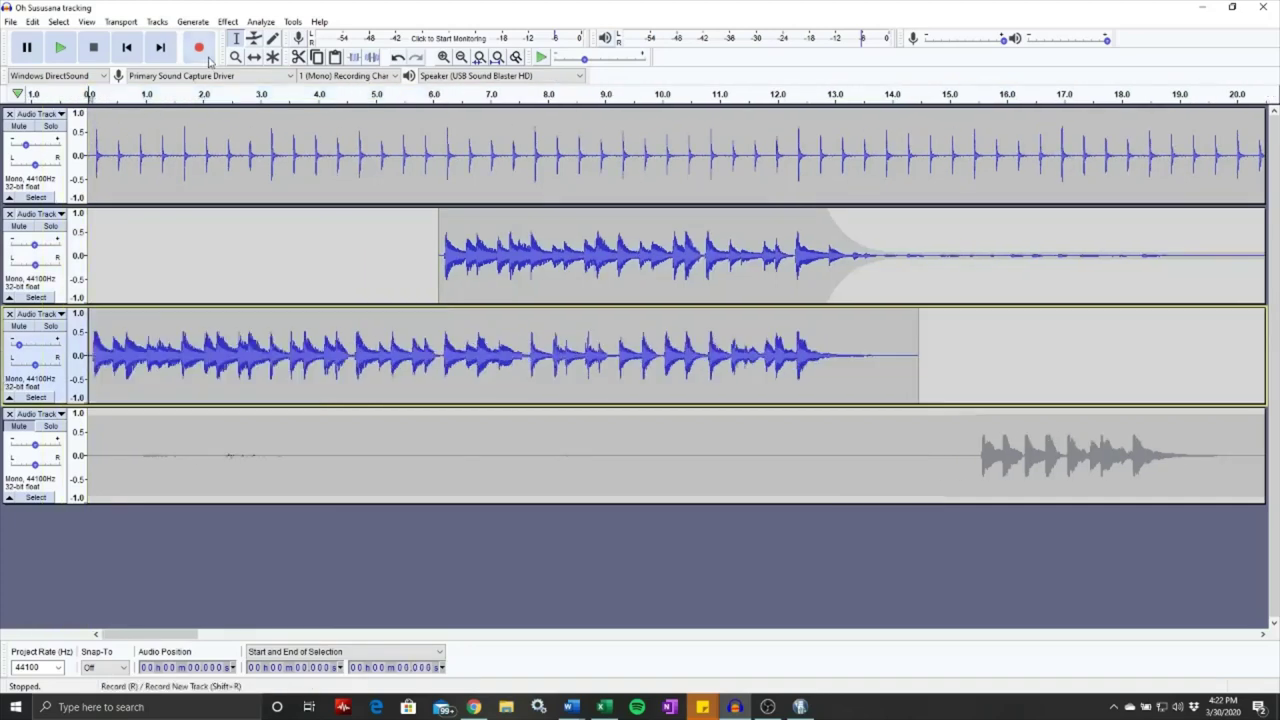
Move track 3's take to start at about 6.1 s and play from 6 s to check alignment
left_click(254, 56)
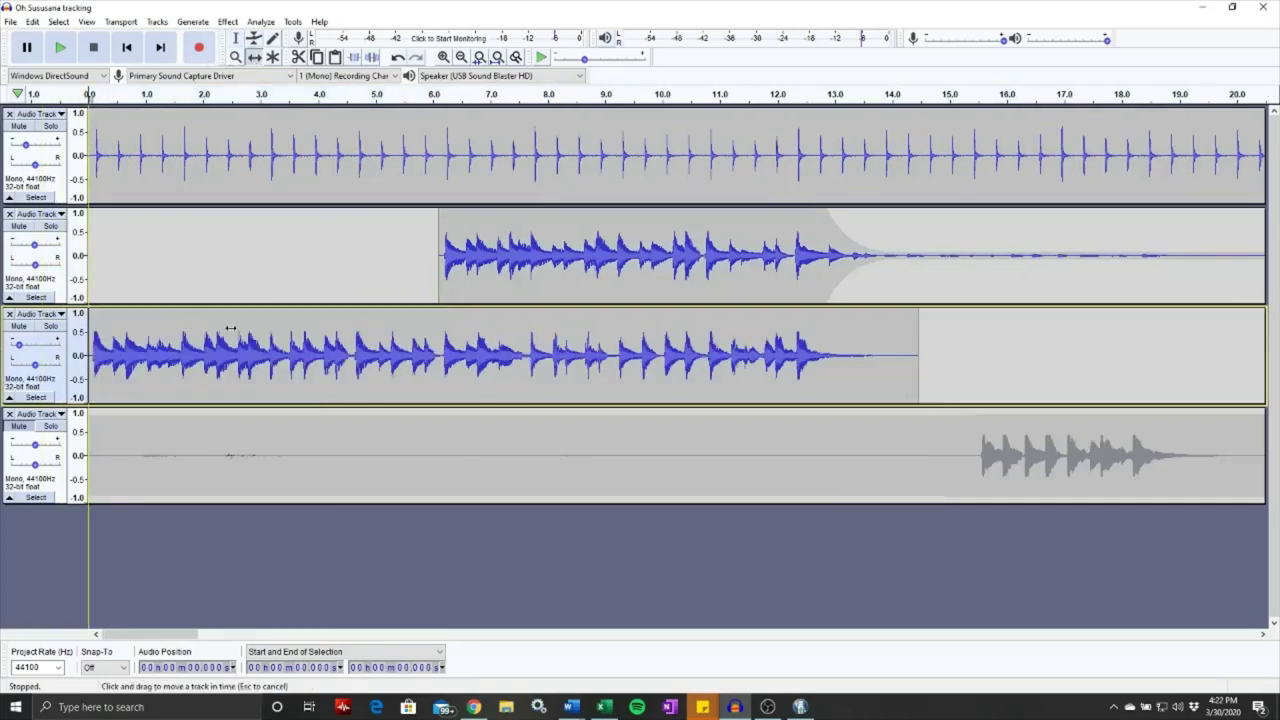
left_click_drag(230, 328, 545, 332)
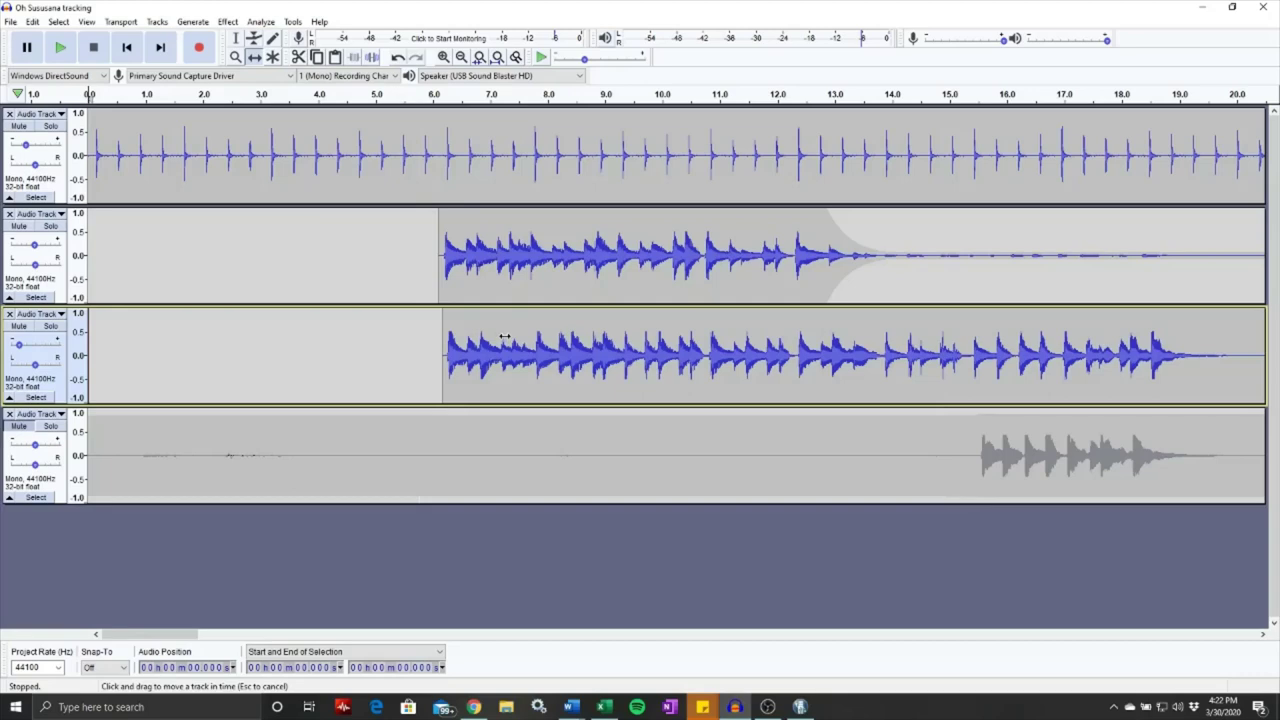
left_click_drag(505, 336, 503, 336)
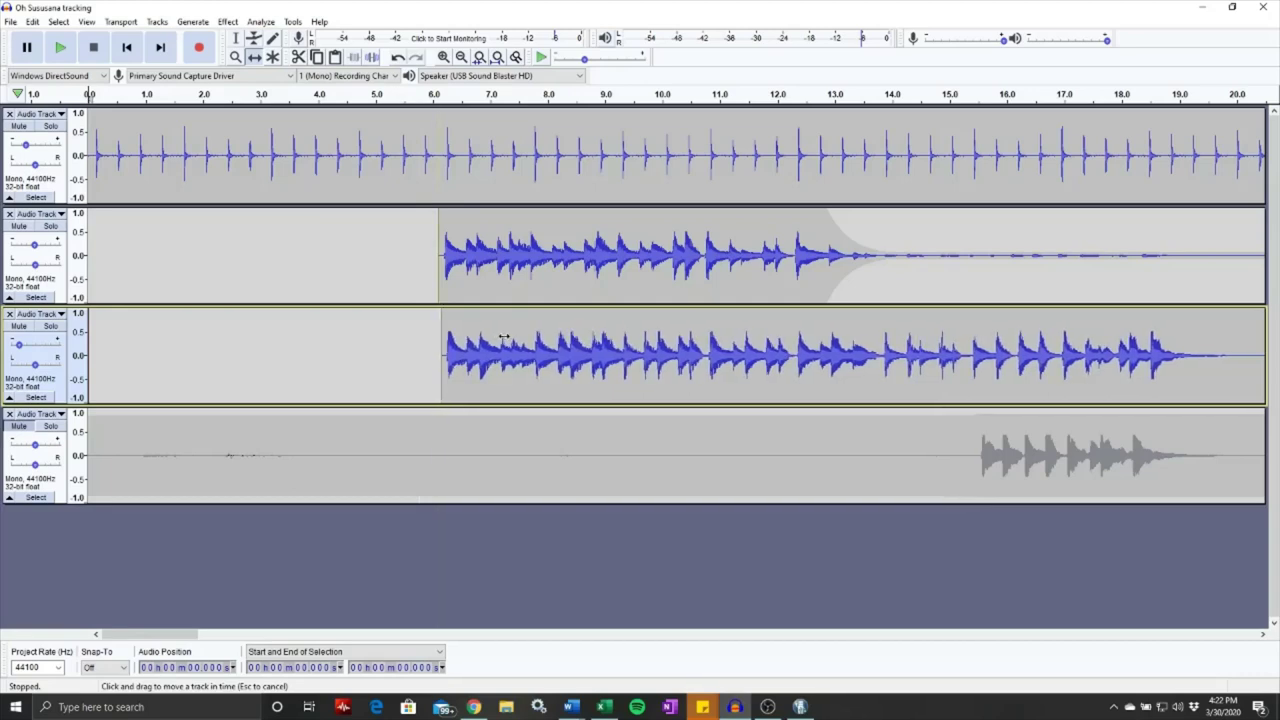
left_click(236, 38)
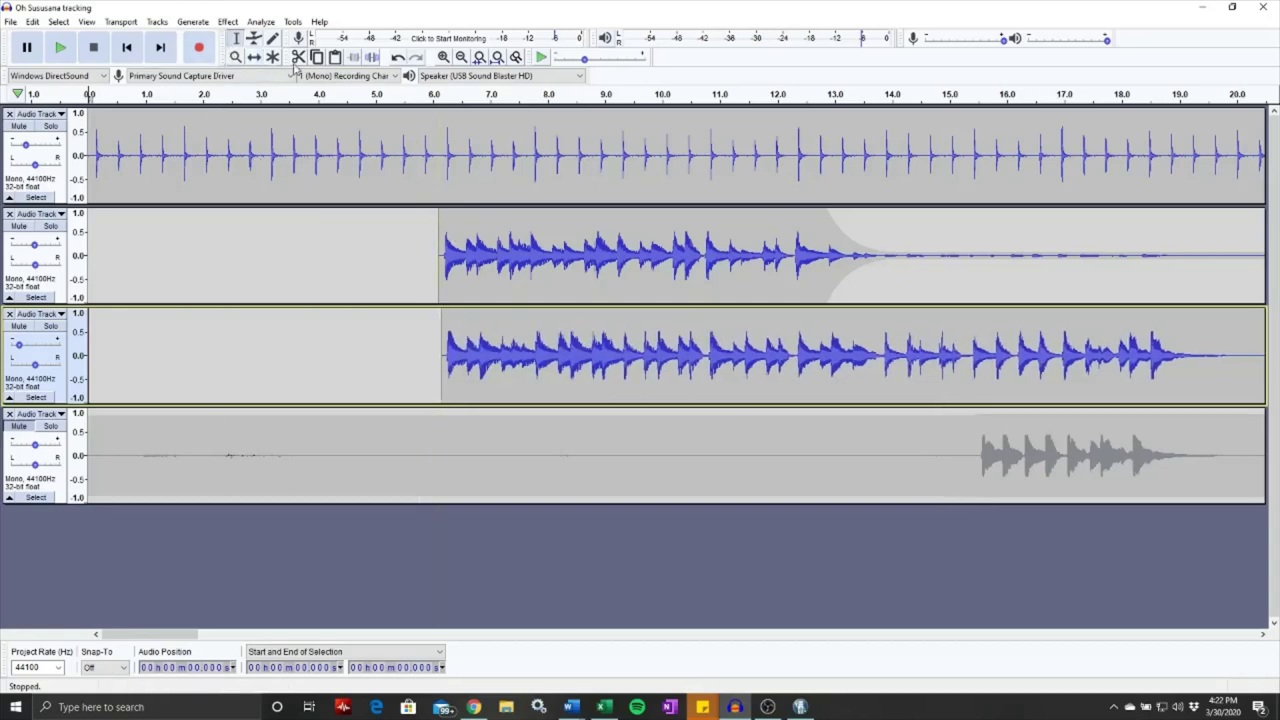
left_click(437, 94)
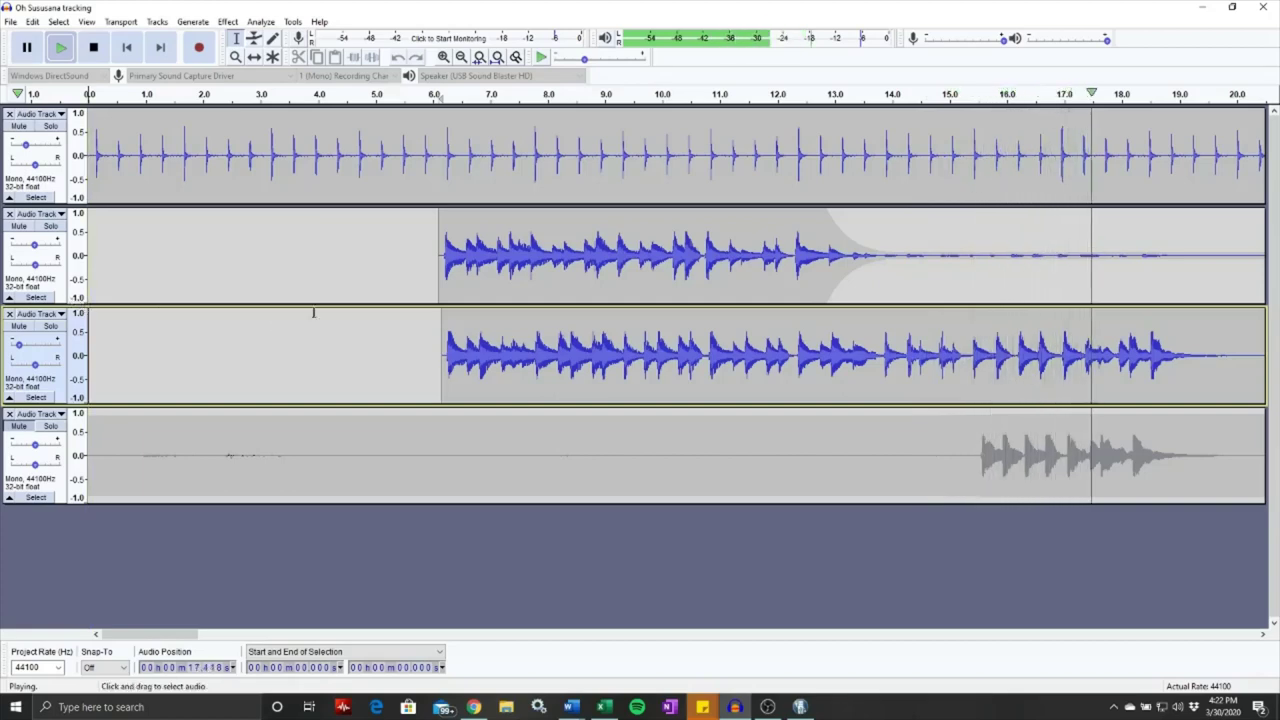
key("space")
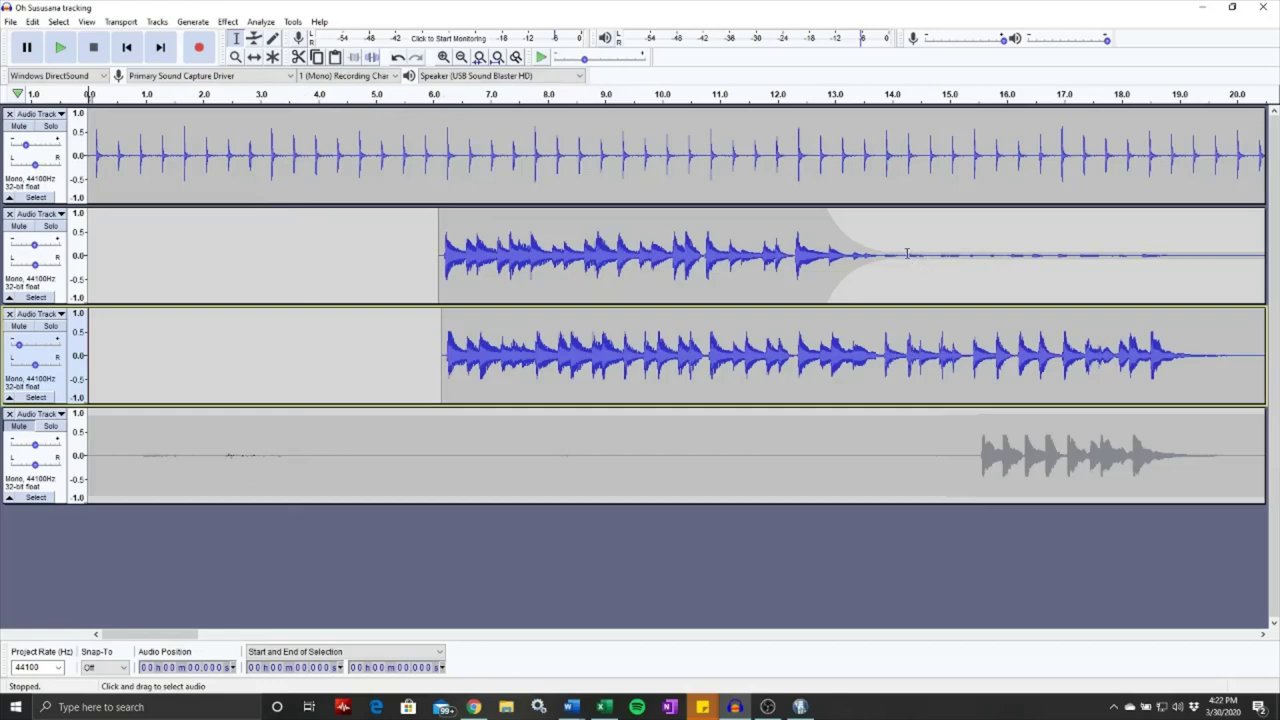
Cut track 2 off abruptly at 13 s and silence track 3 before 13 s with envelopes
left_click(255, 38)
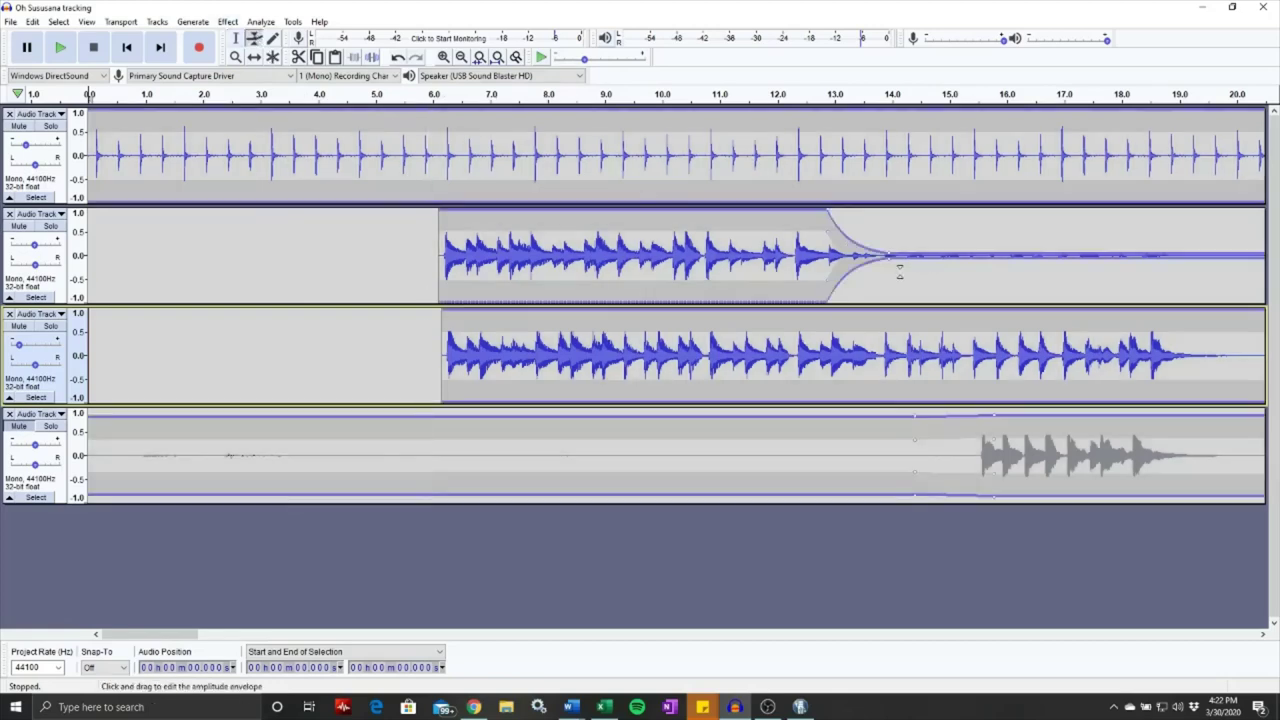
left_click_drag(889, 251, 889, 256)
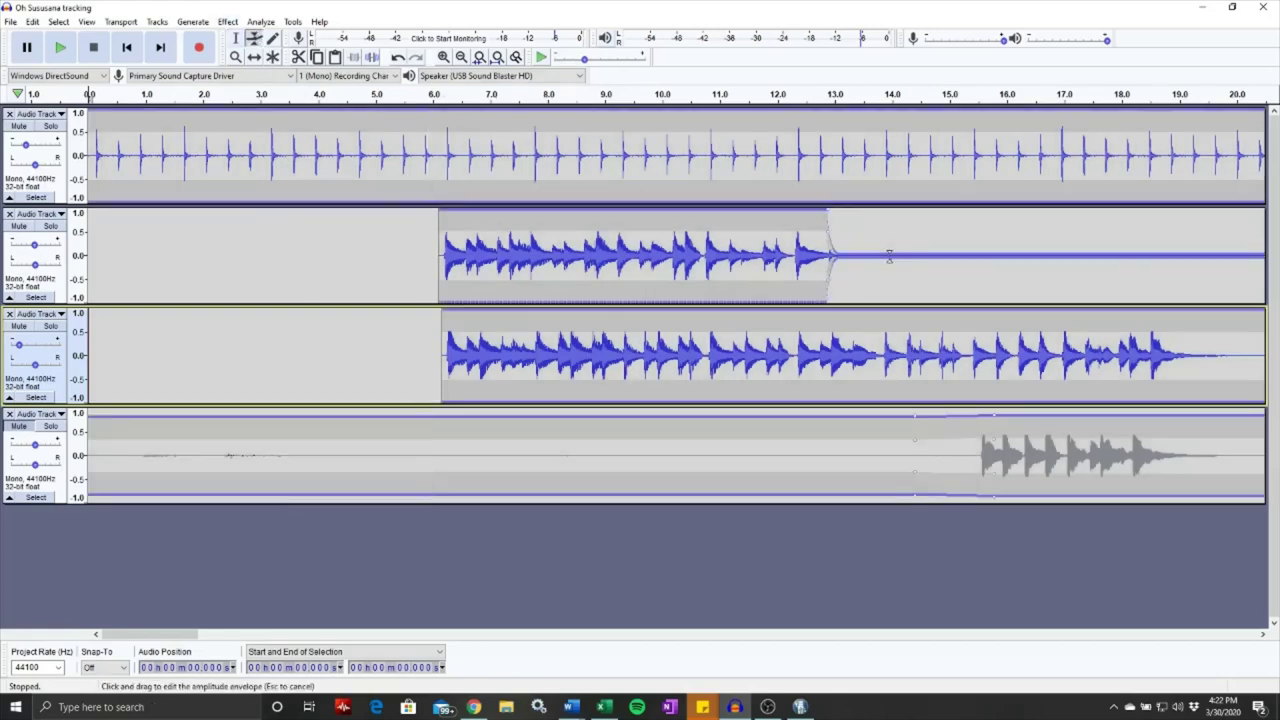
left_click(889, 257)
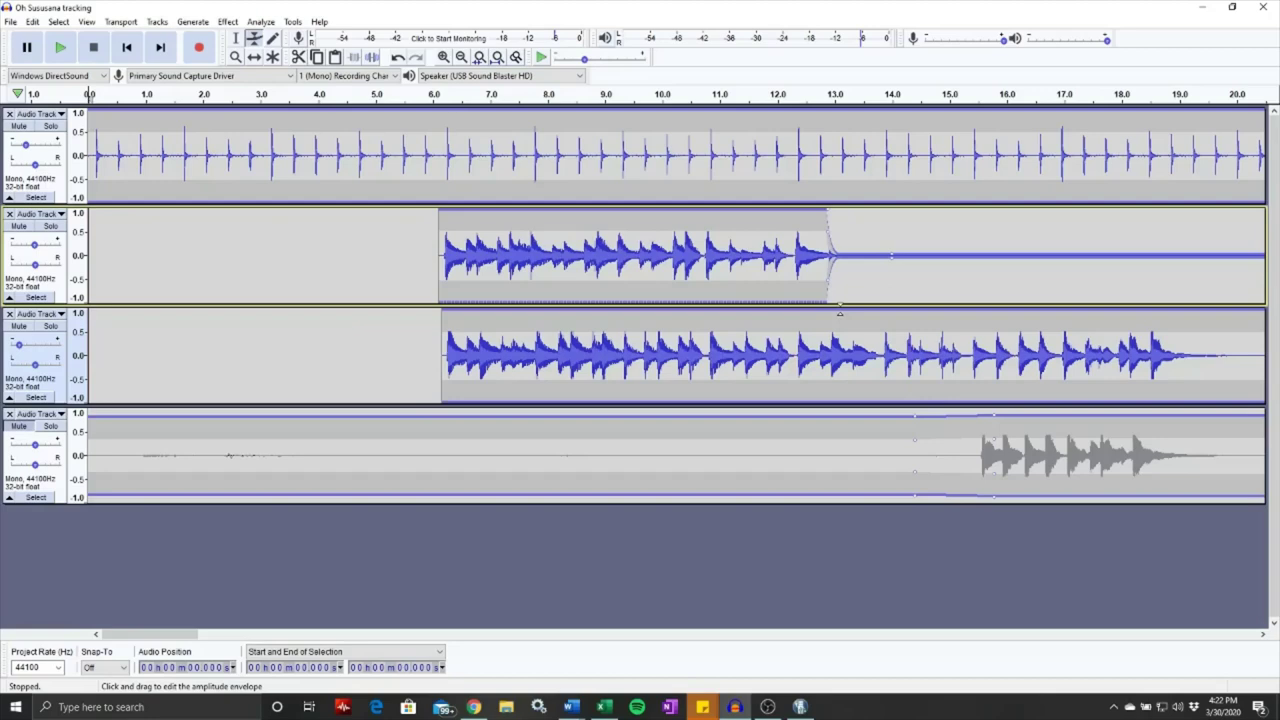
left_click(828, 312)
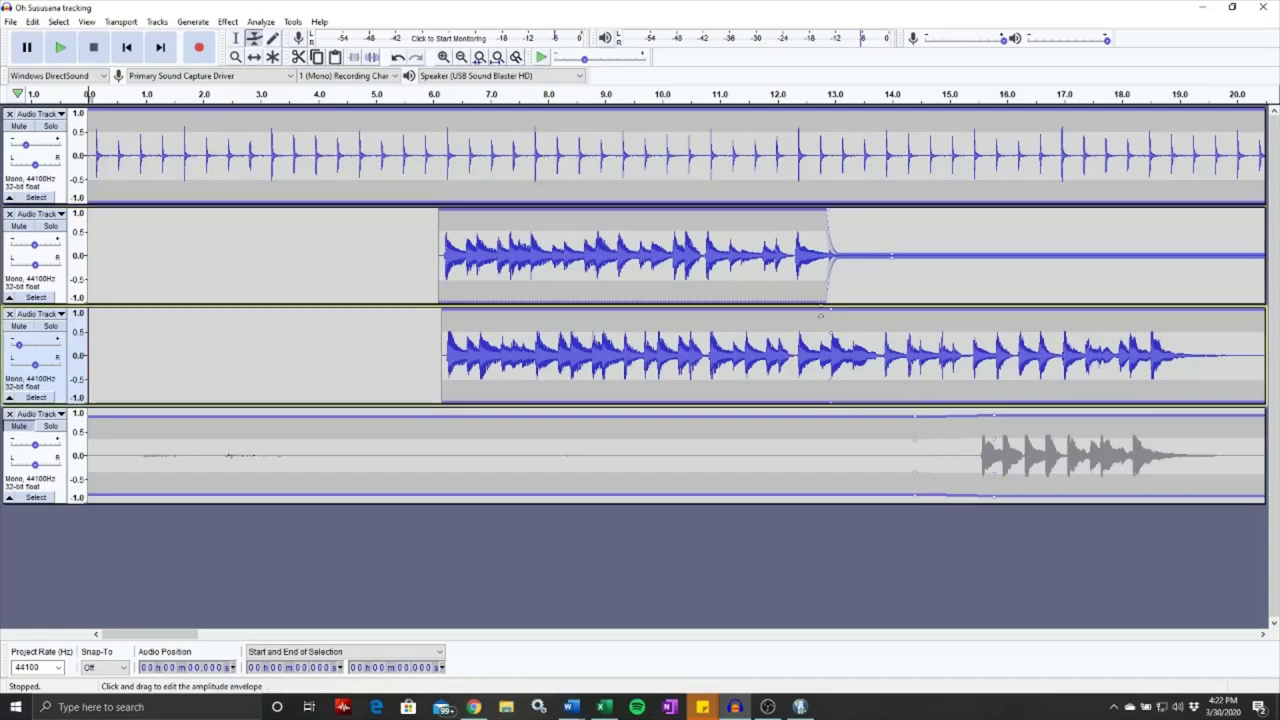
left_click_drag(821, 322, 821, 354)
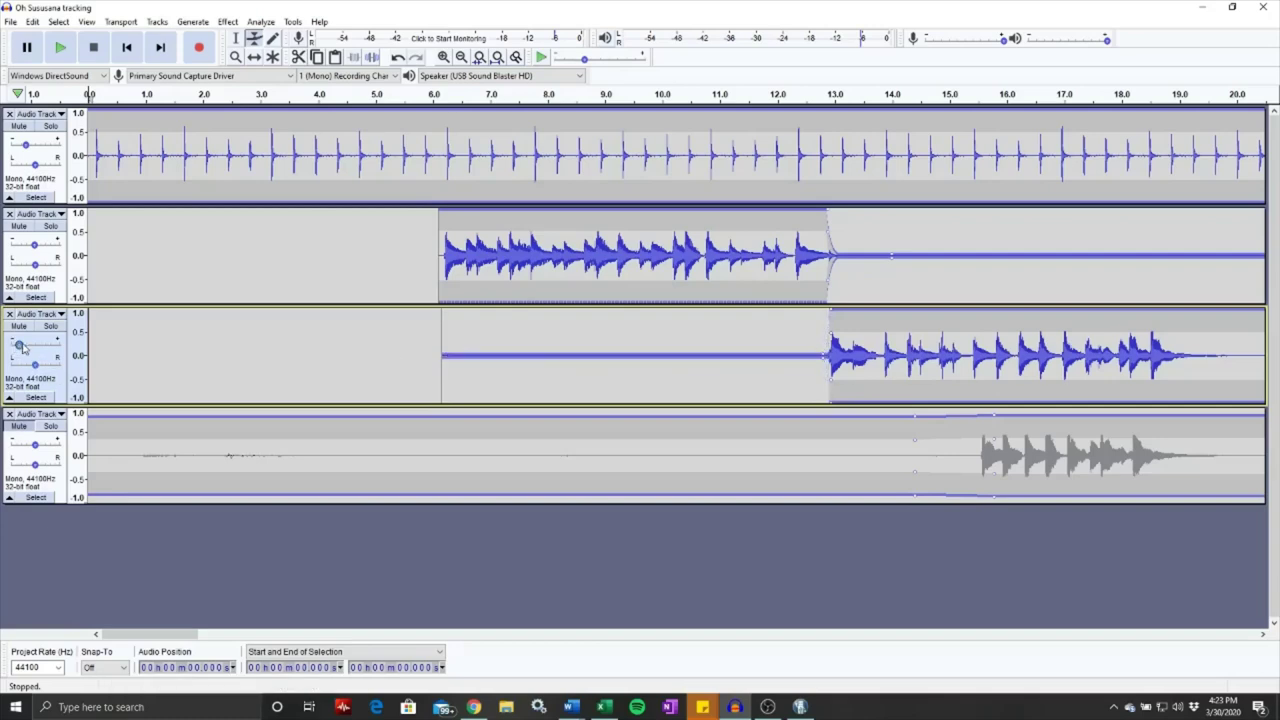
Raise track 3's gain to -12 dB and play the blended takes with the click track muted
left_click_drag(27, 346, 44, 347)
left_click(36, 297)
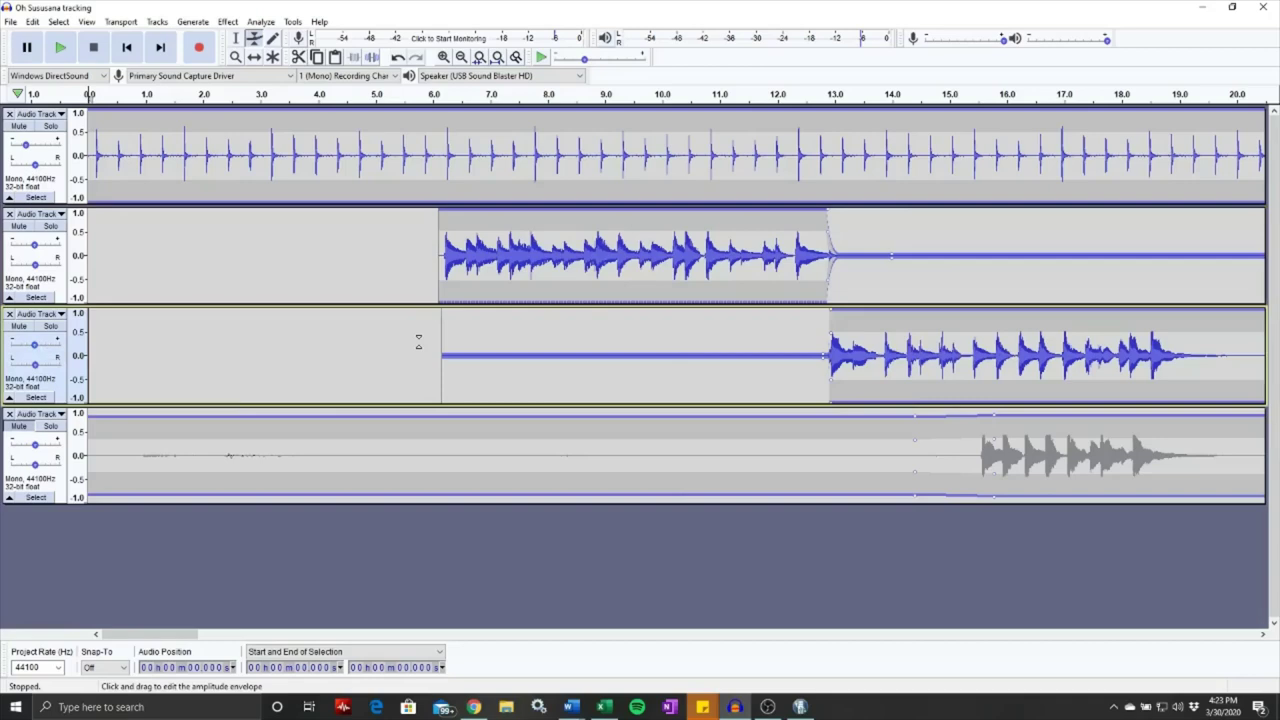
left_click(508, 96)
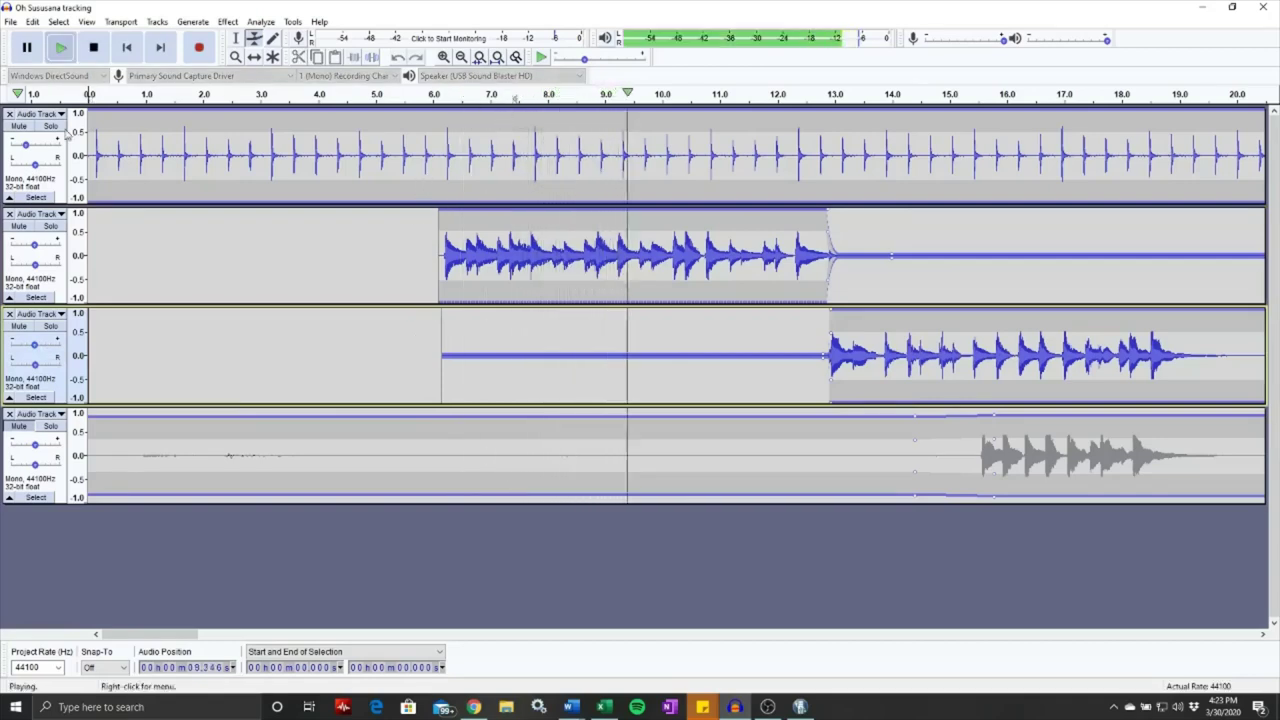
left_click(19, 126)
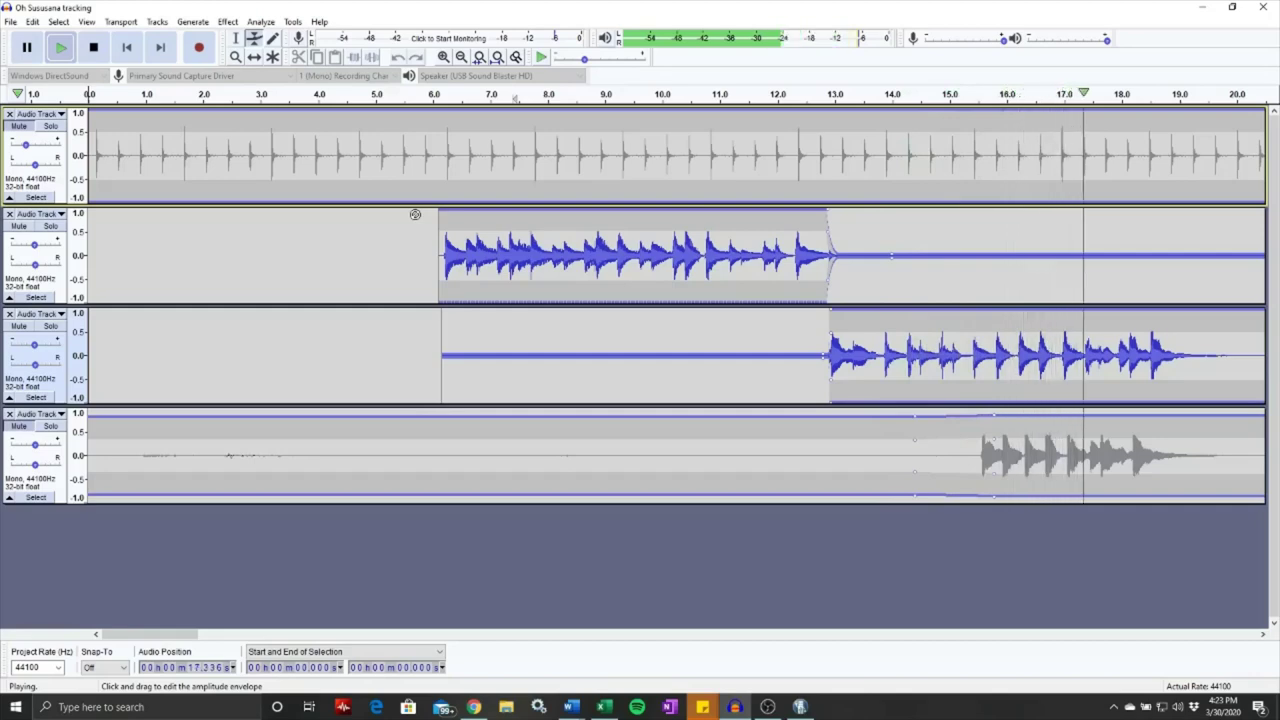
key("space")
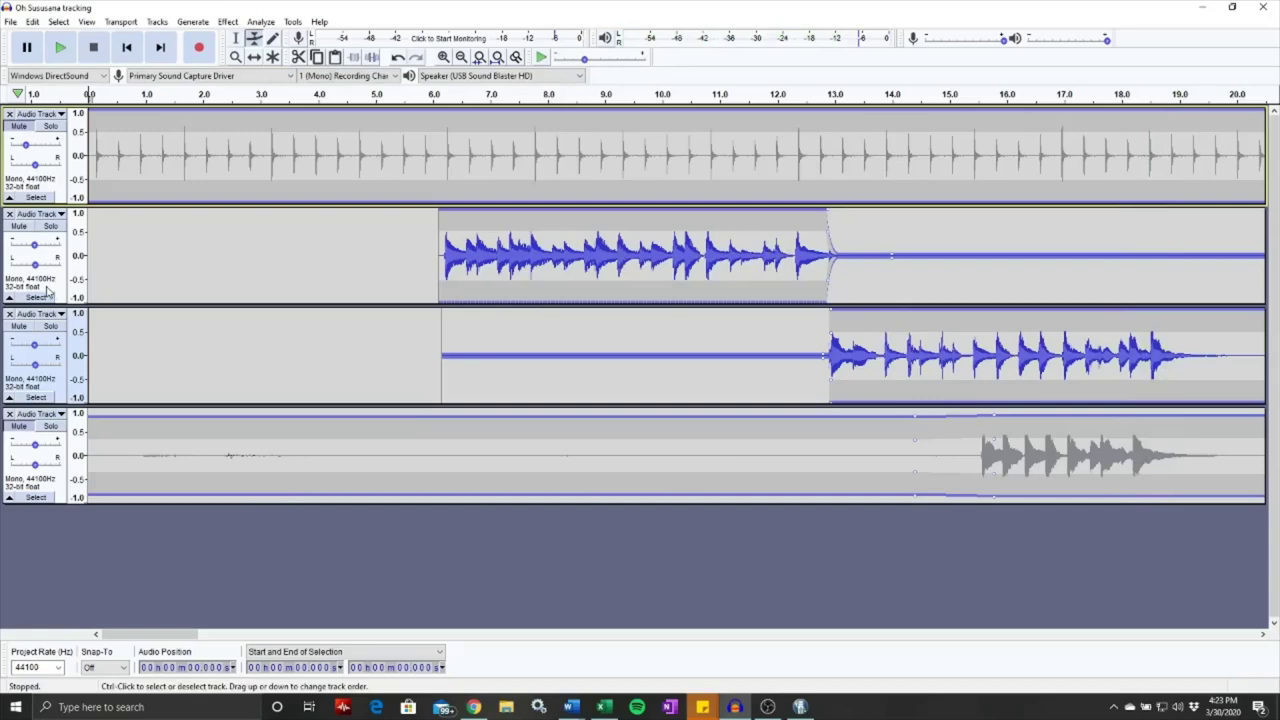
Unmute and solo the fourth take, then play it from about 15 s
left_click(20, 427)
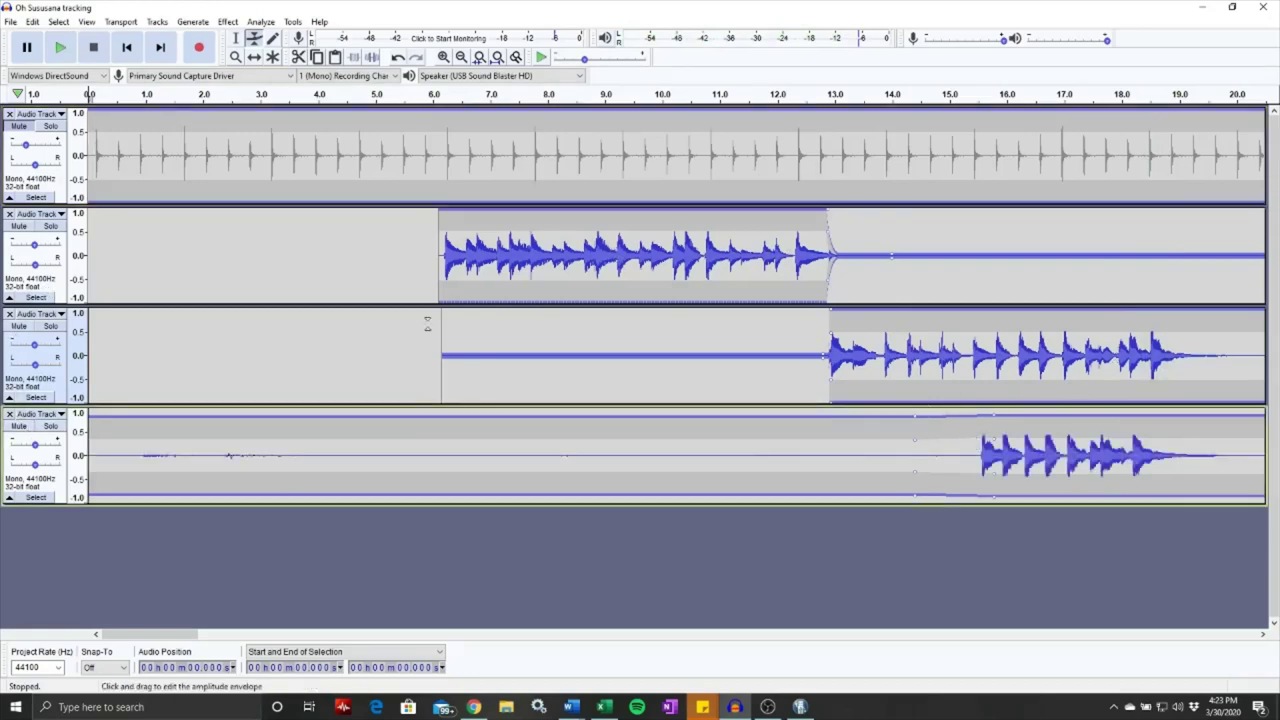
left_click(50, 426)
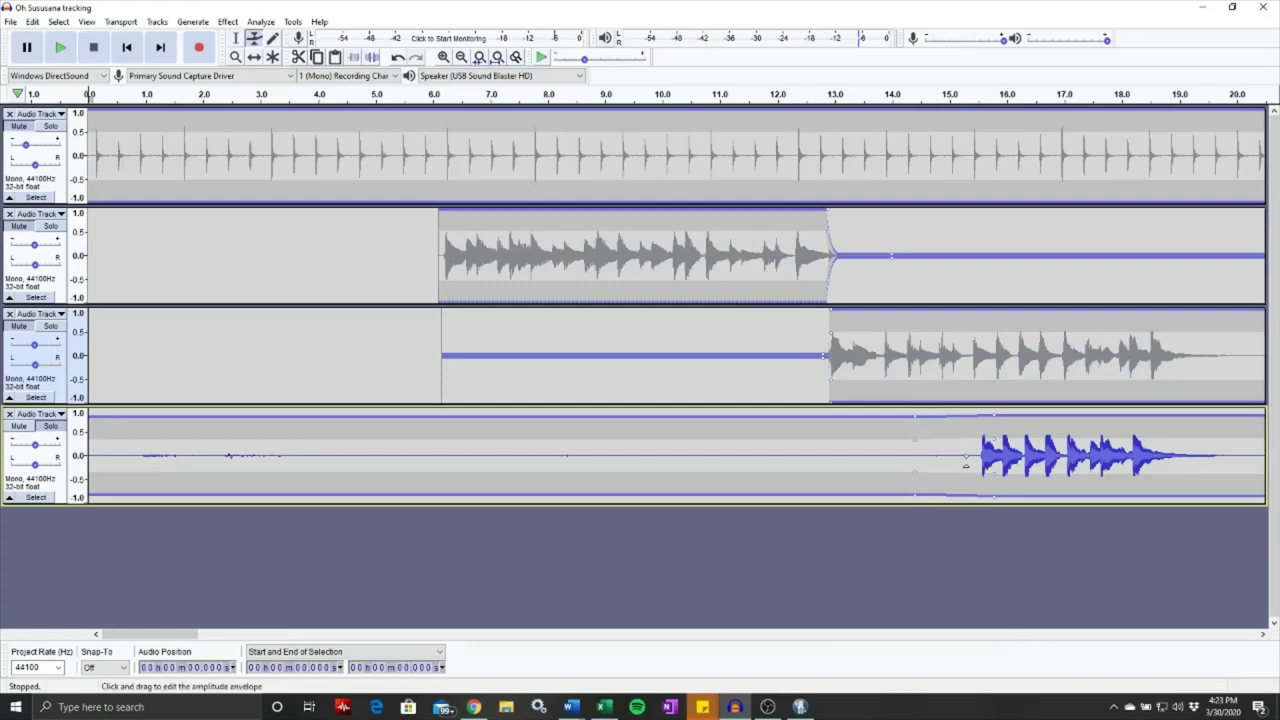
left_click(947, 96)
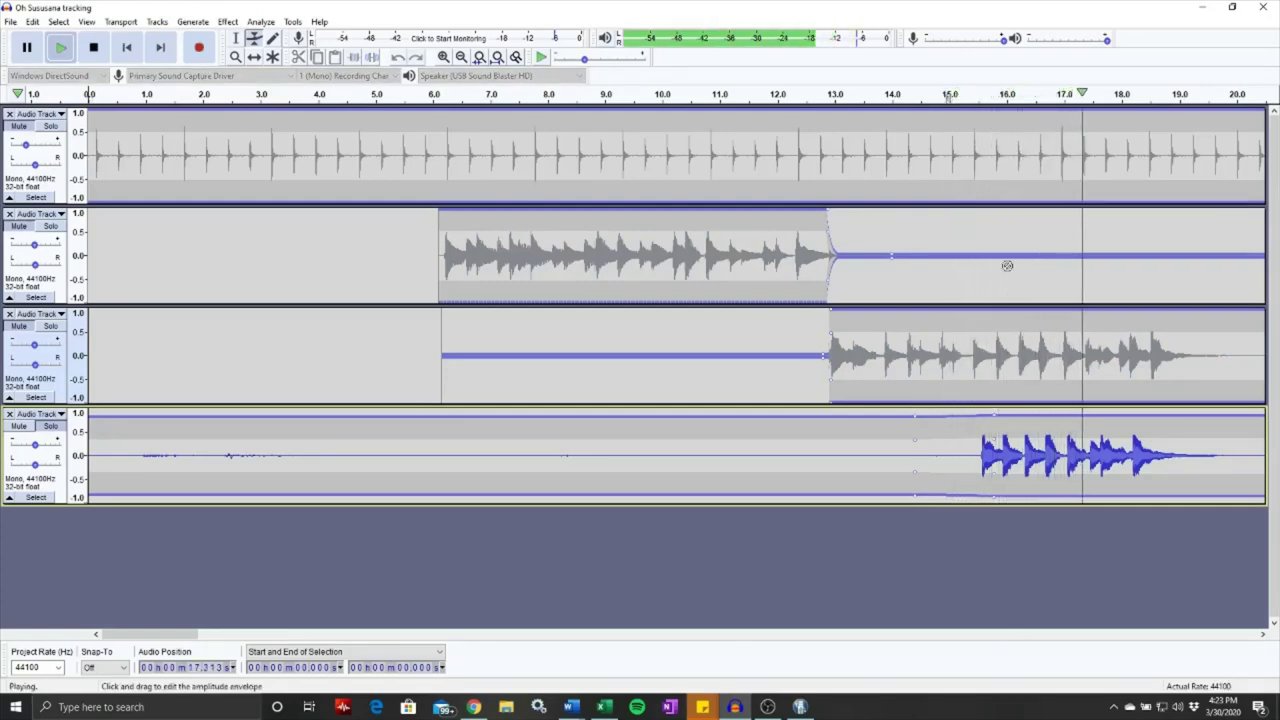
key("space")
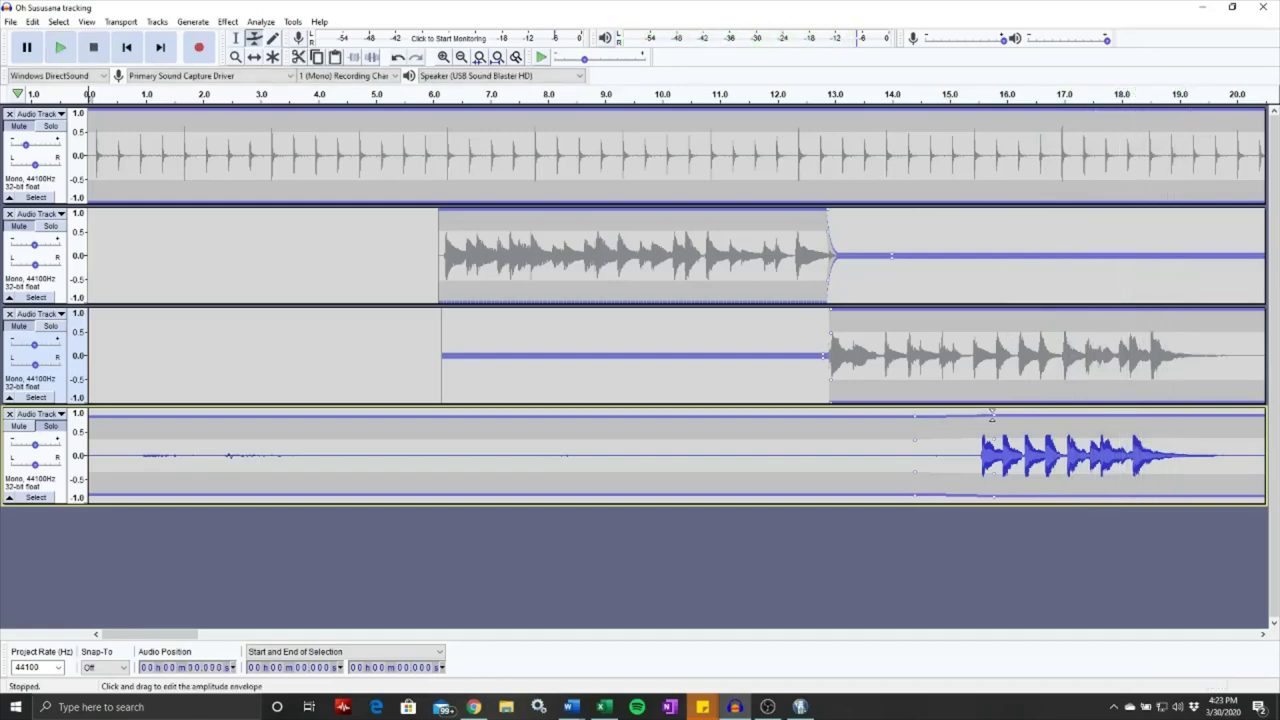
Silence track 4's envelope before 15.8 s and fade track 3 out at that point
left_click_drag(992, 414, 977, 453)
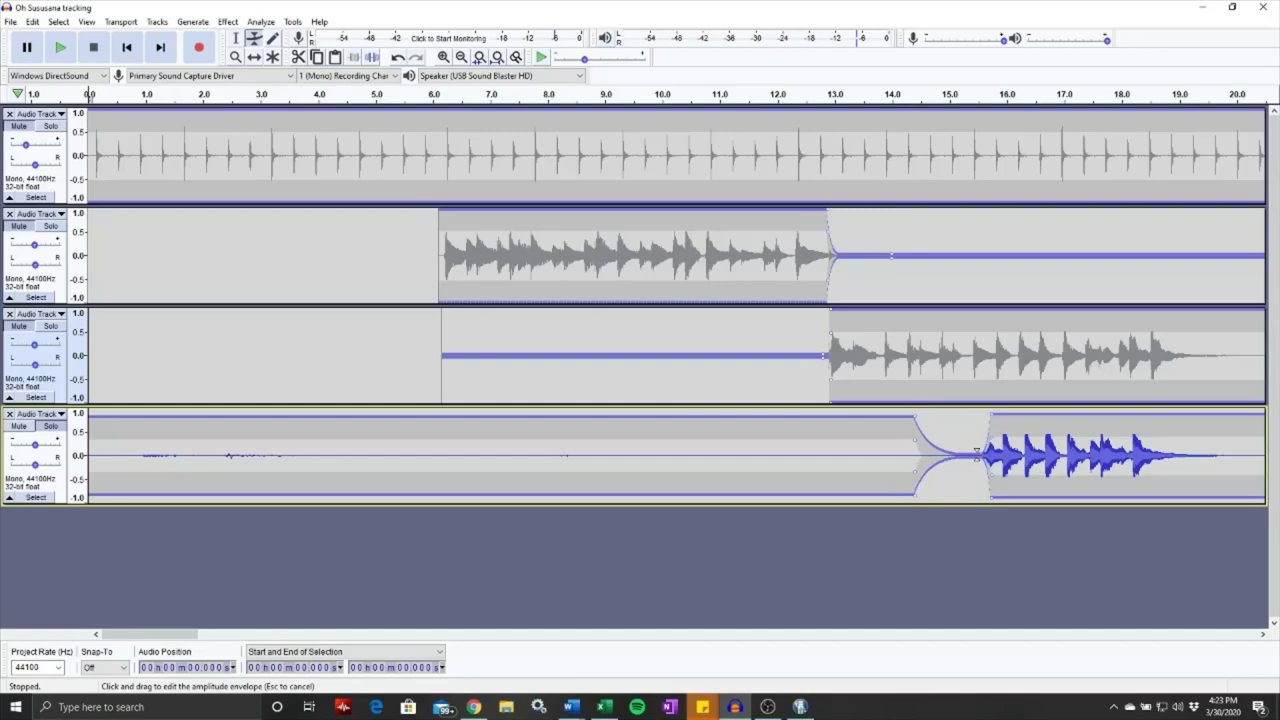
left_click_drag(916, 418, 913, 448)
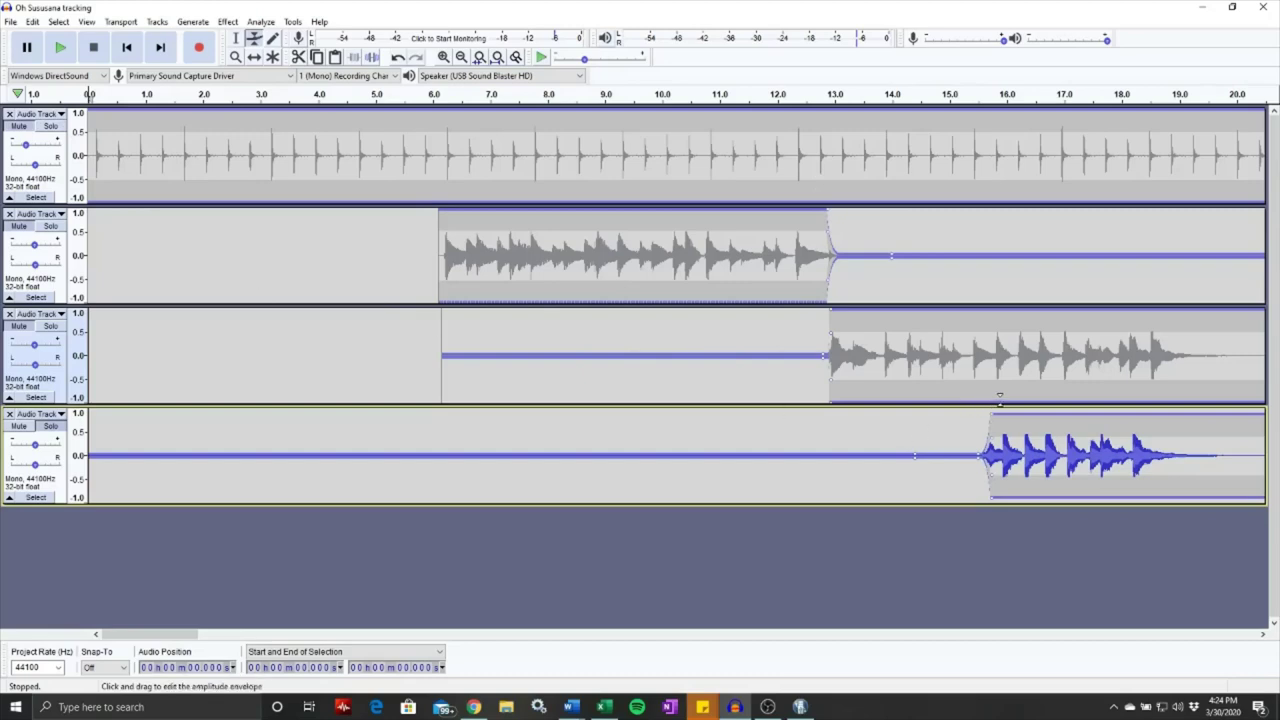
left_click(991, 397)
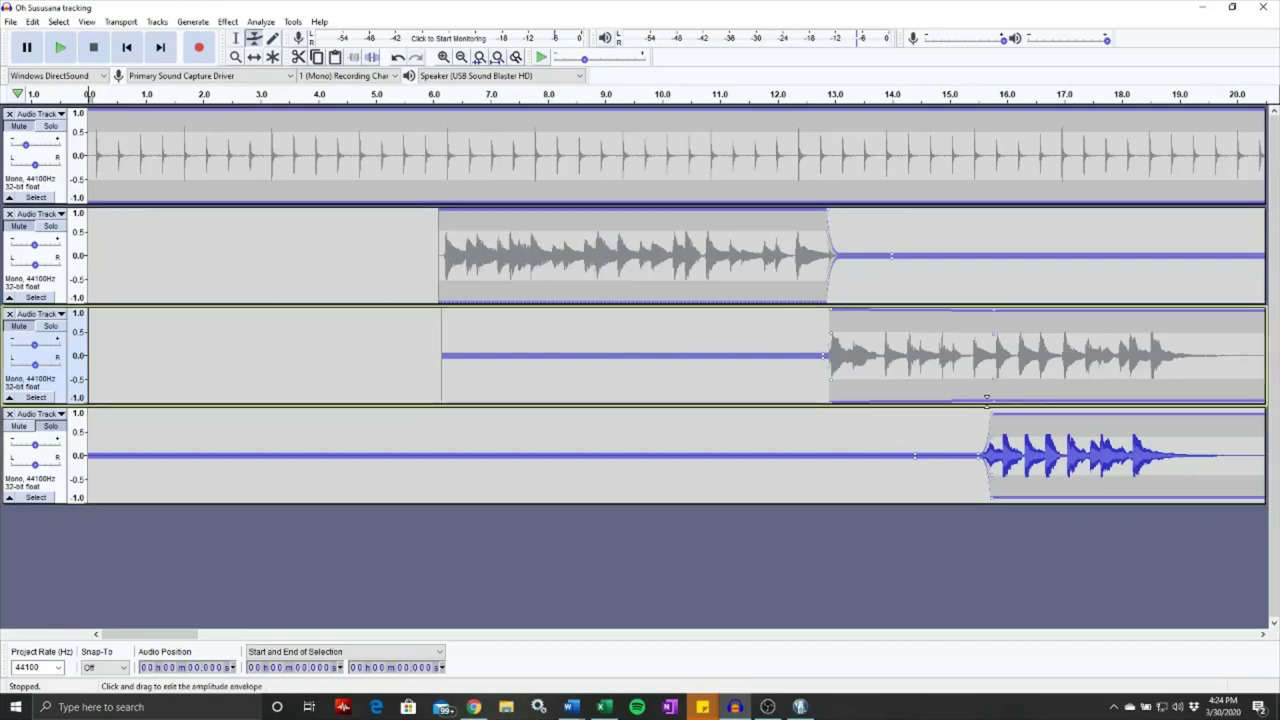
left_click_drag(981, 398, 991, 355)
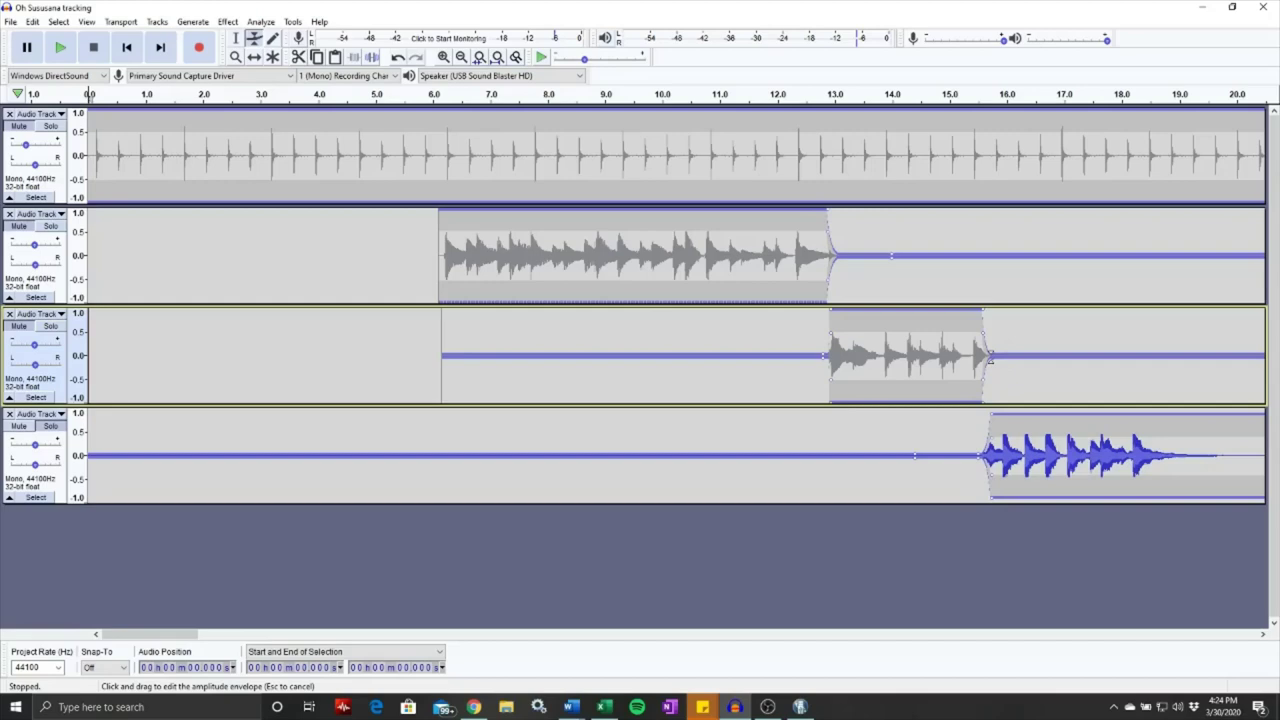
left_click_drag(990, 355, 990, 355)
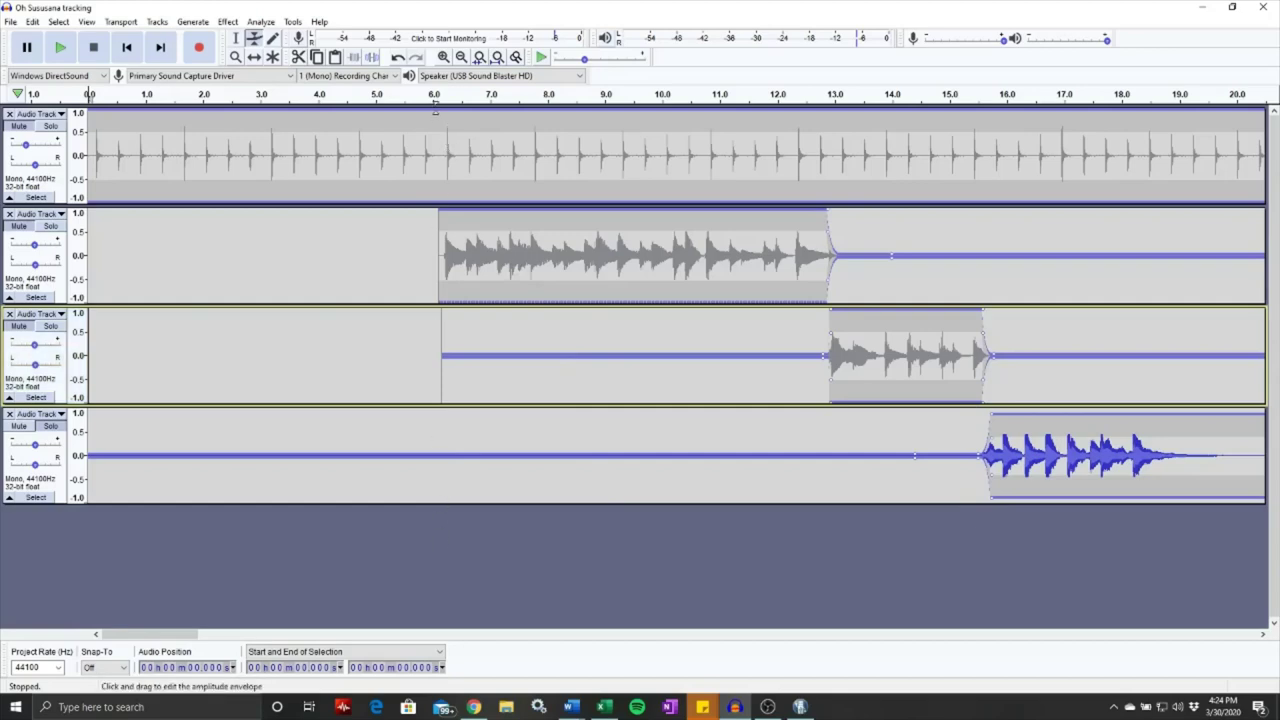
Turn off track 4's solo and play the mix from about 6 s
left_click(436, 96)
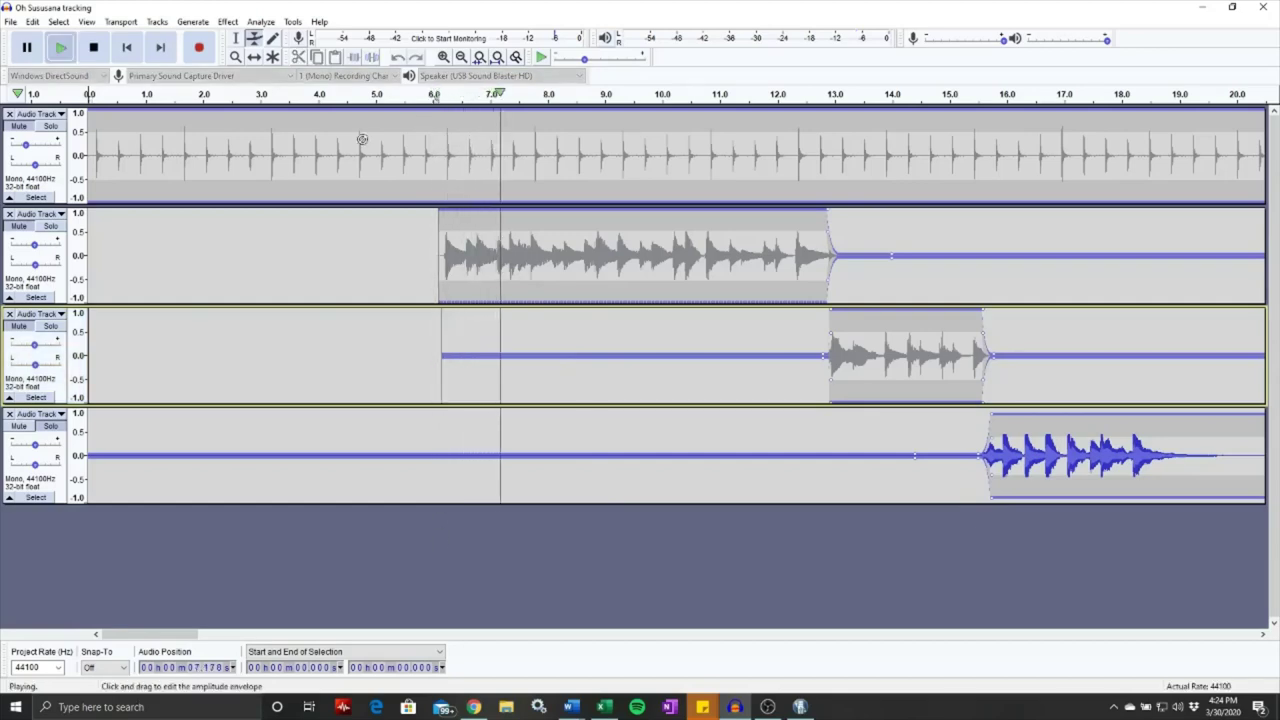
key("space")
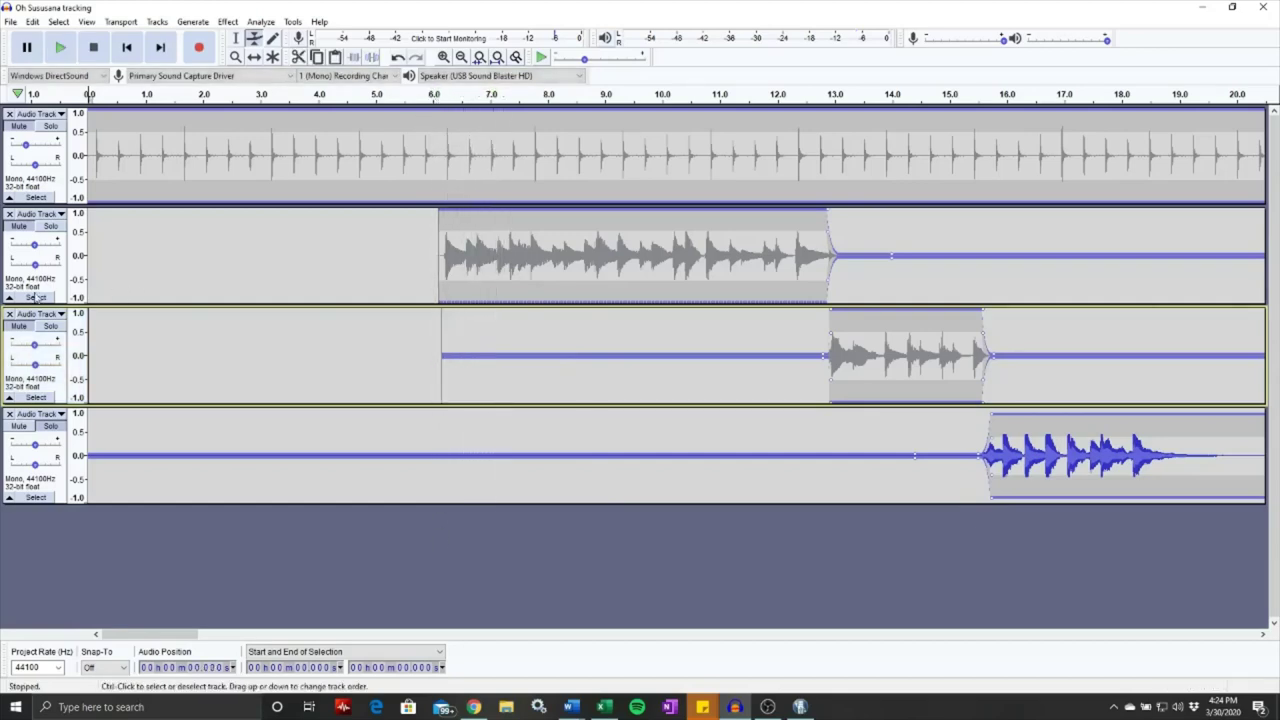
left_click(51, 427)
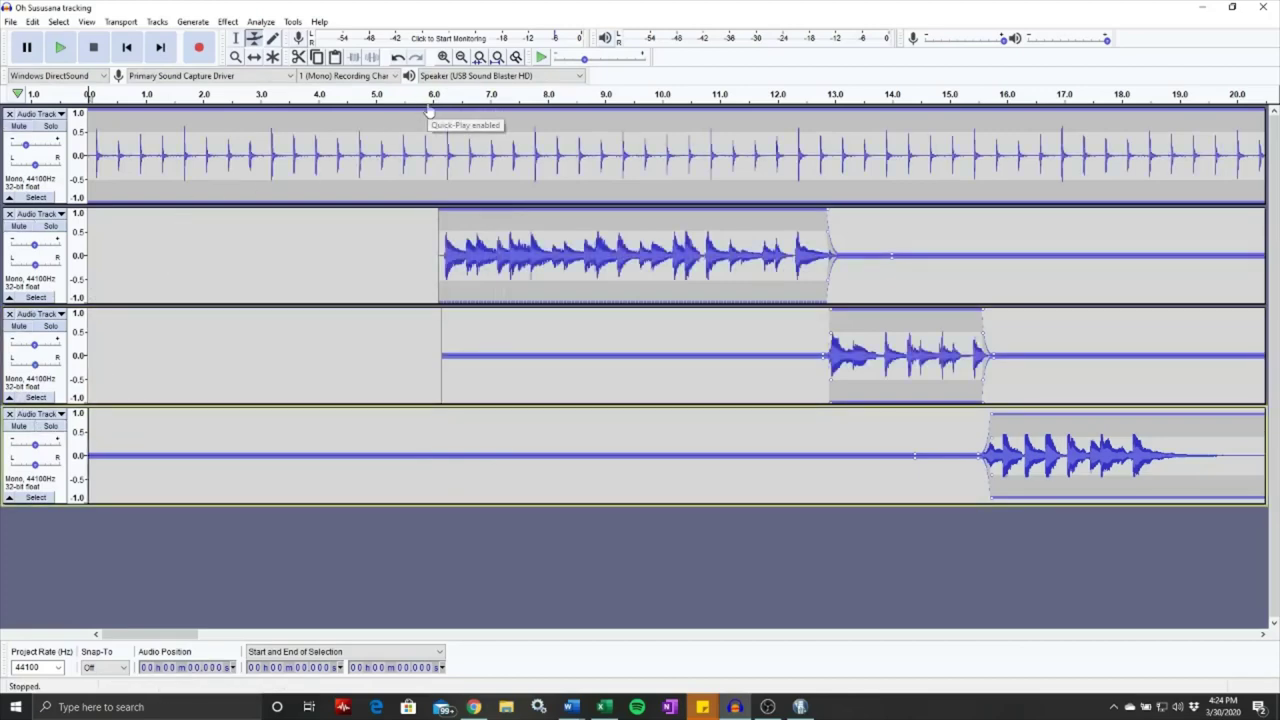
left_click(433, 96)
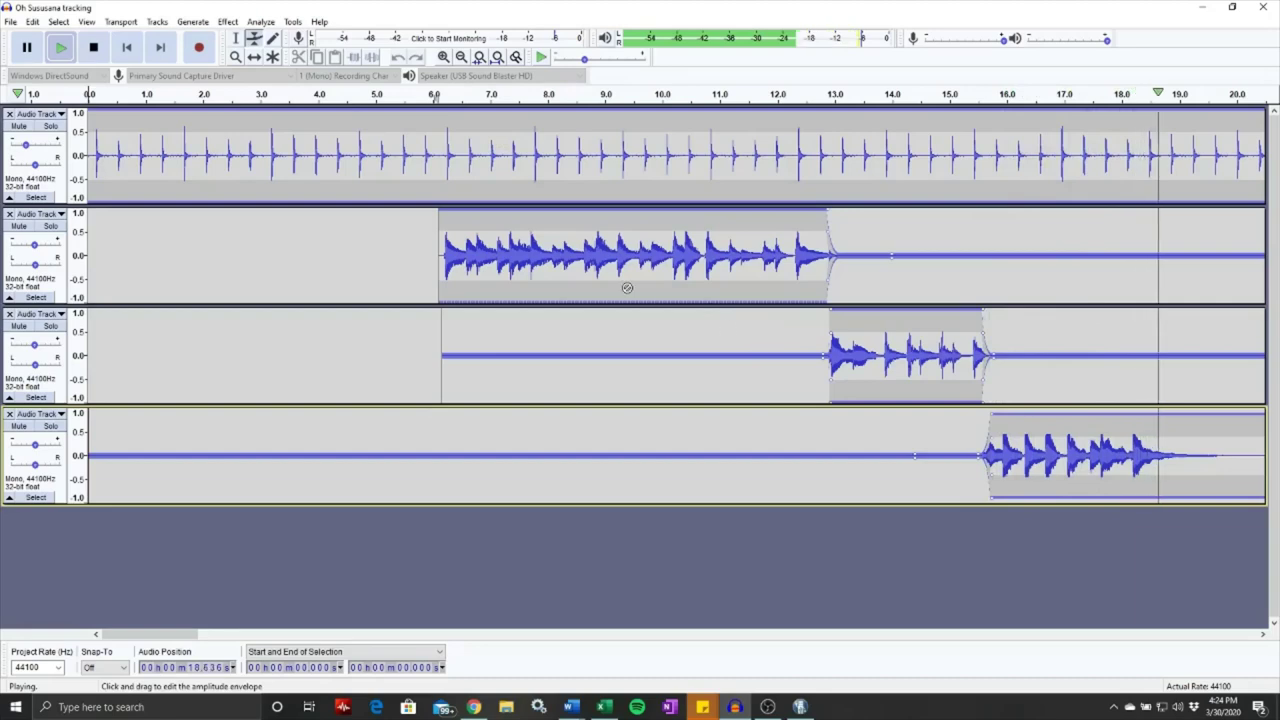
key("space")
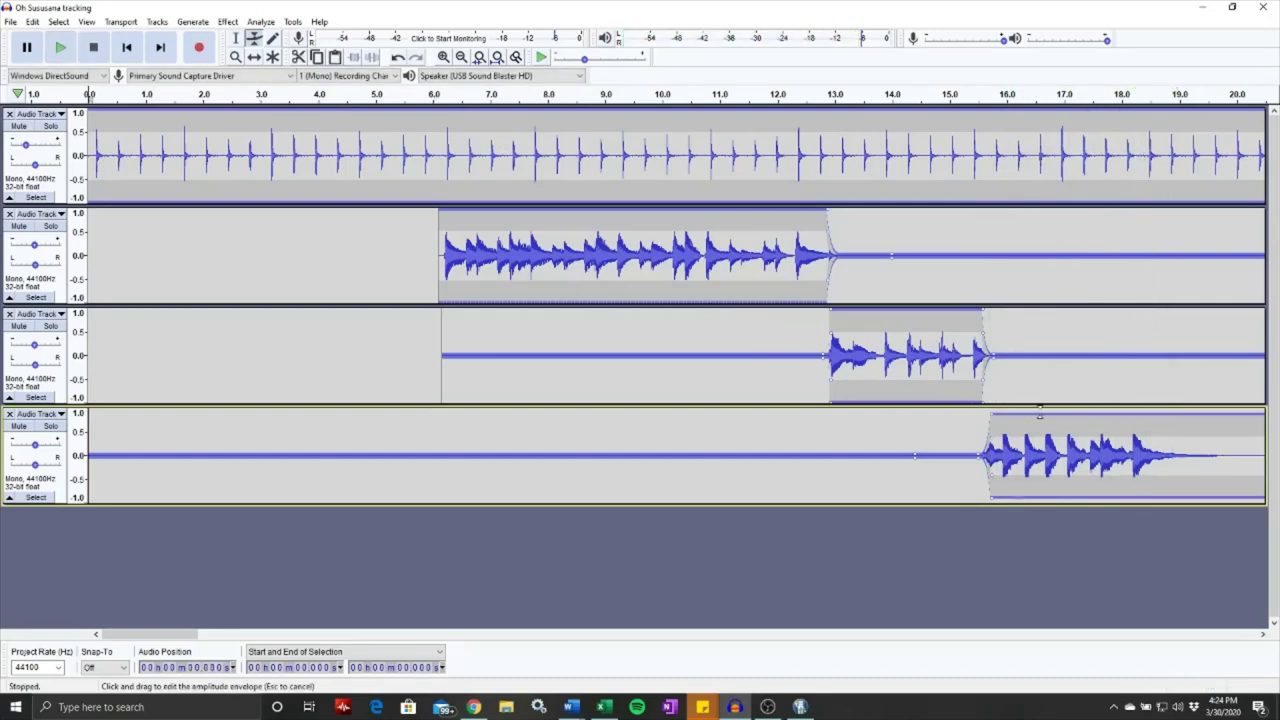
Lower track 4's envelope slightly and set its gain to -2.0 dB, replaying the transition
left_click_drag(1039, 412, 993, 417)
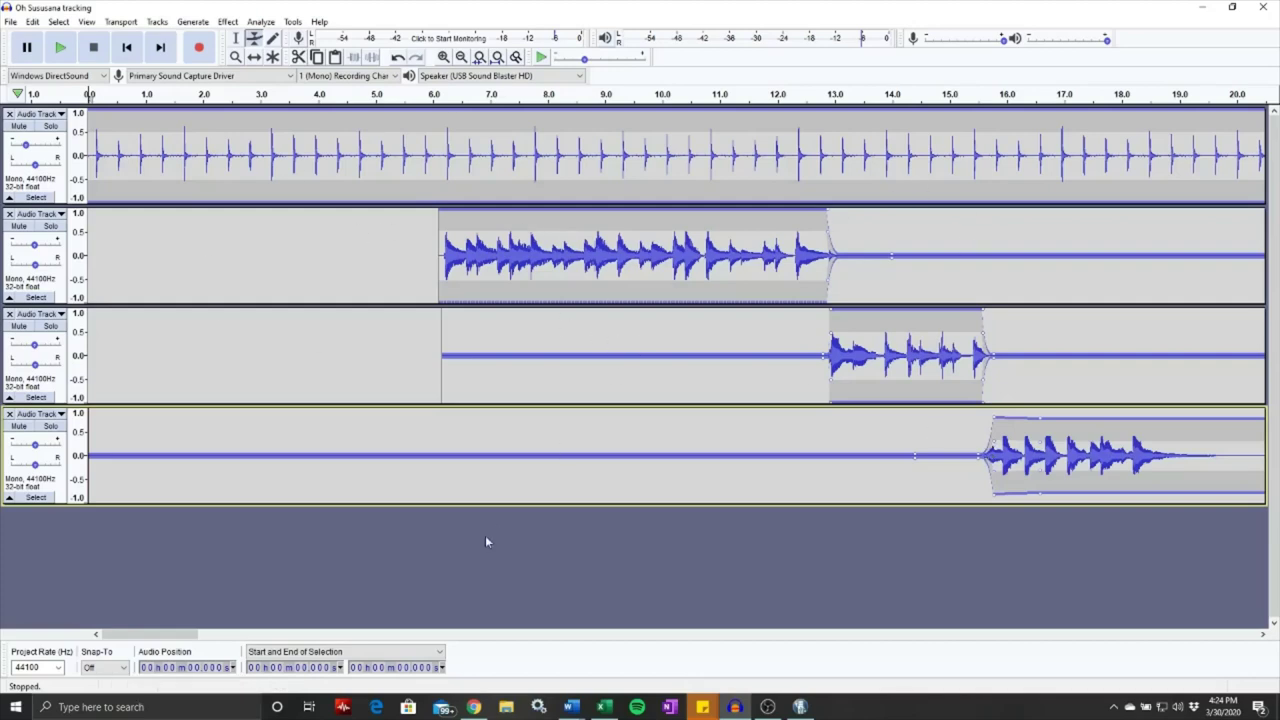
left_click(826, 94)
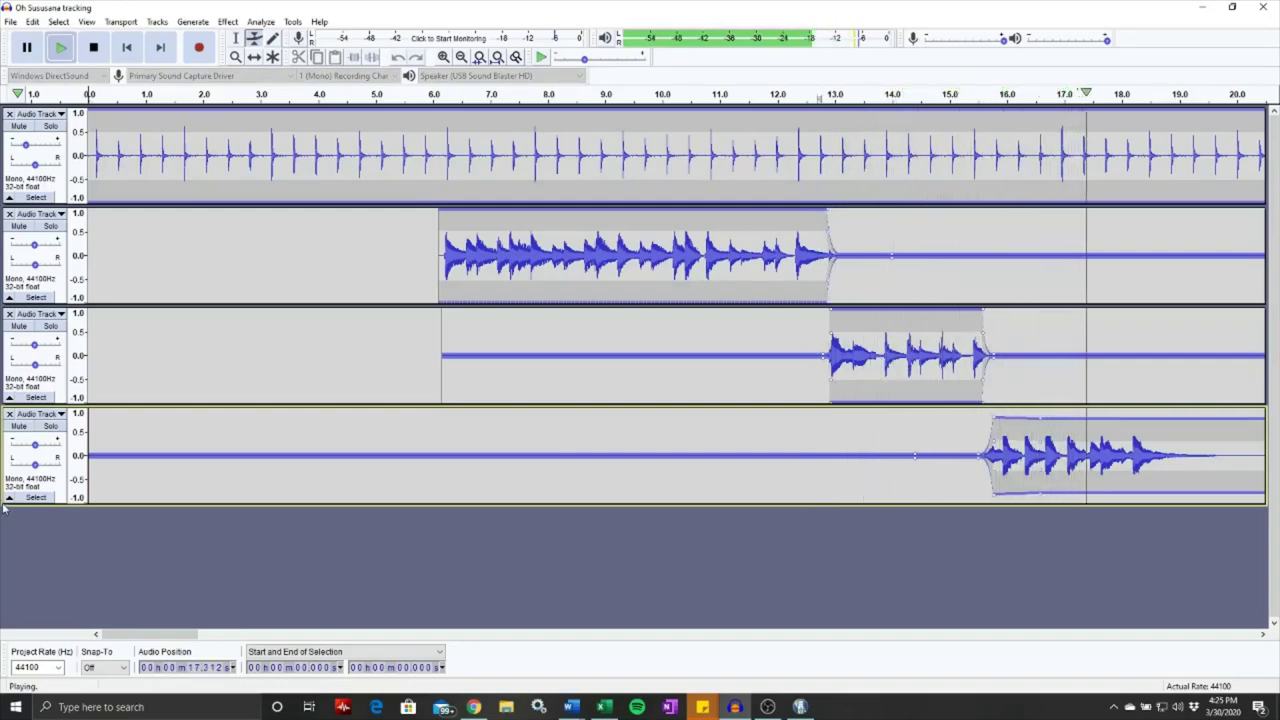
key("space")
left_click_drag(36, 450, 31, 449)
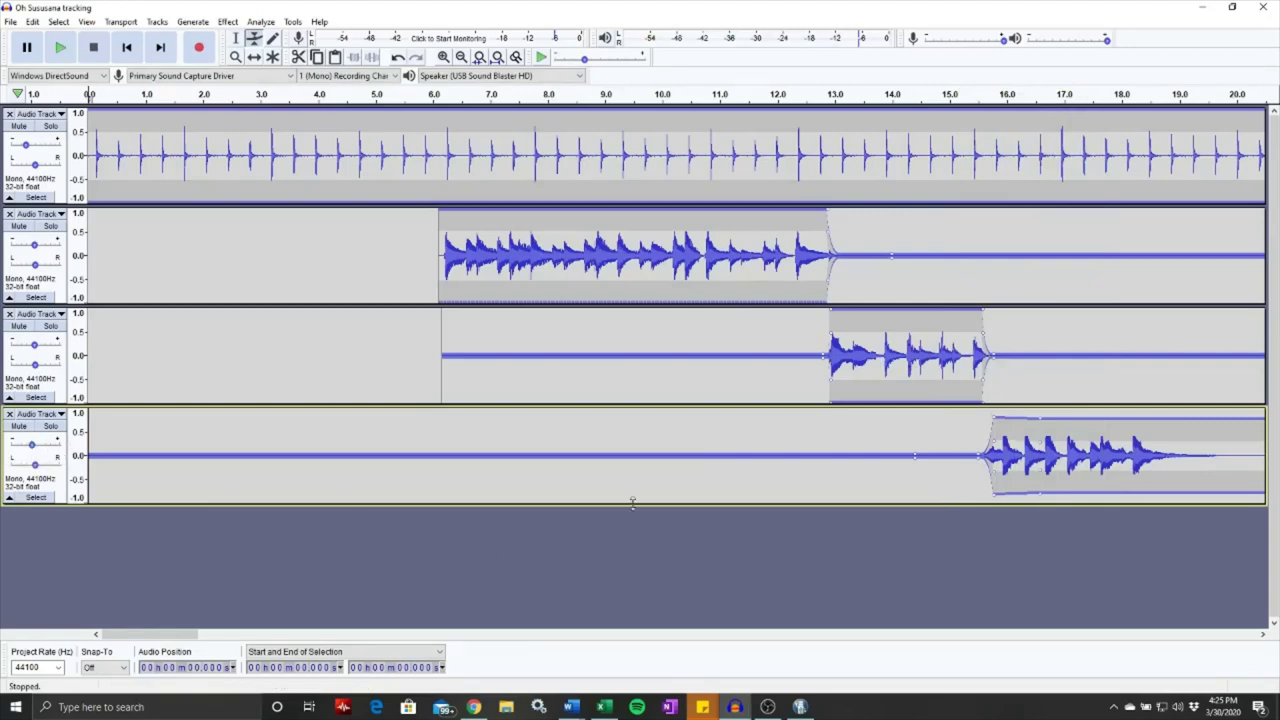
left_click(912, 97)
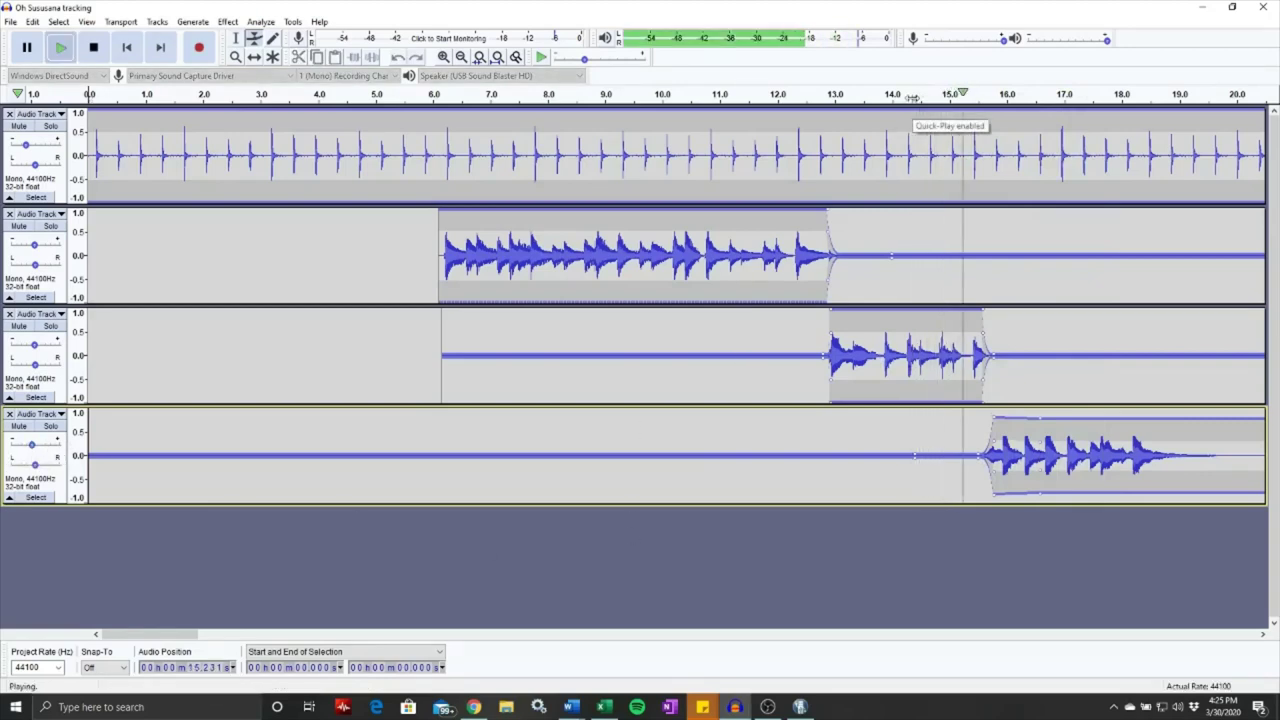
key("space")
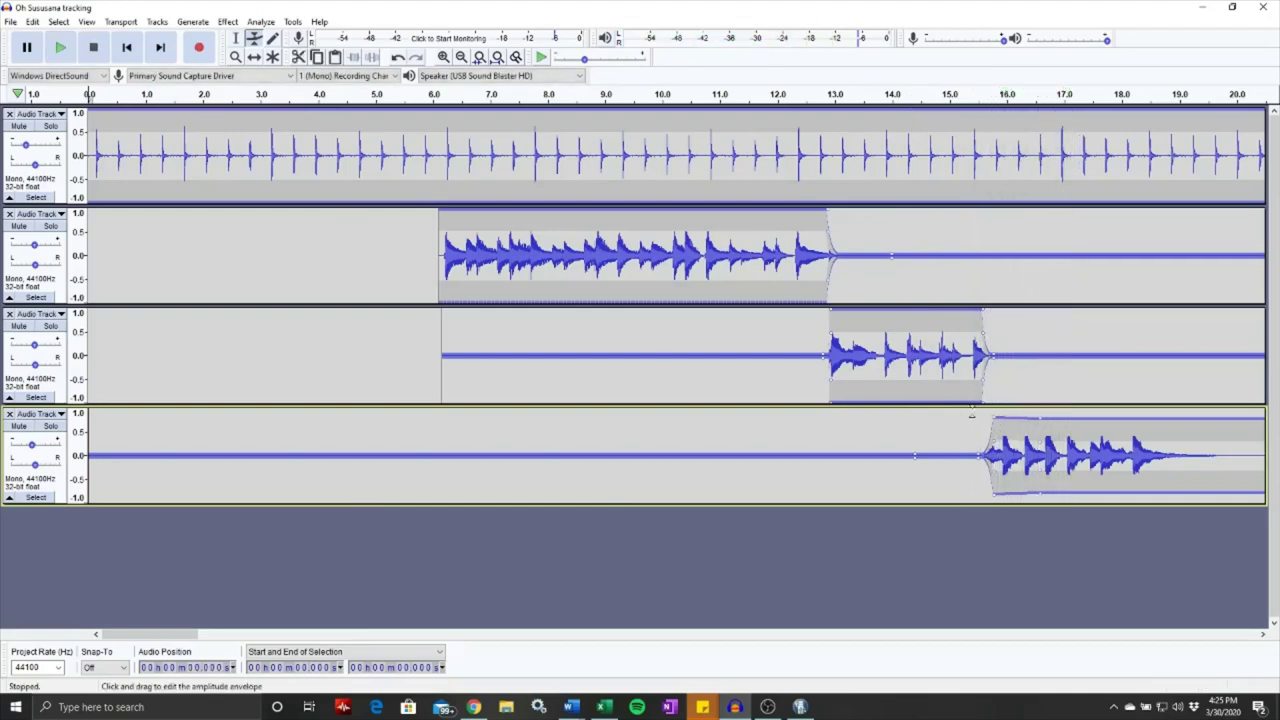
left_click(160, 47)
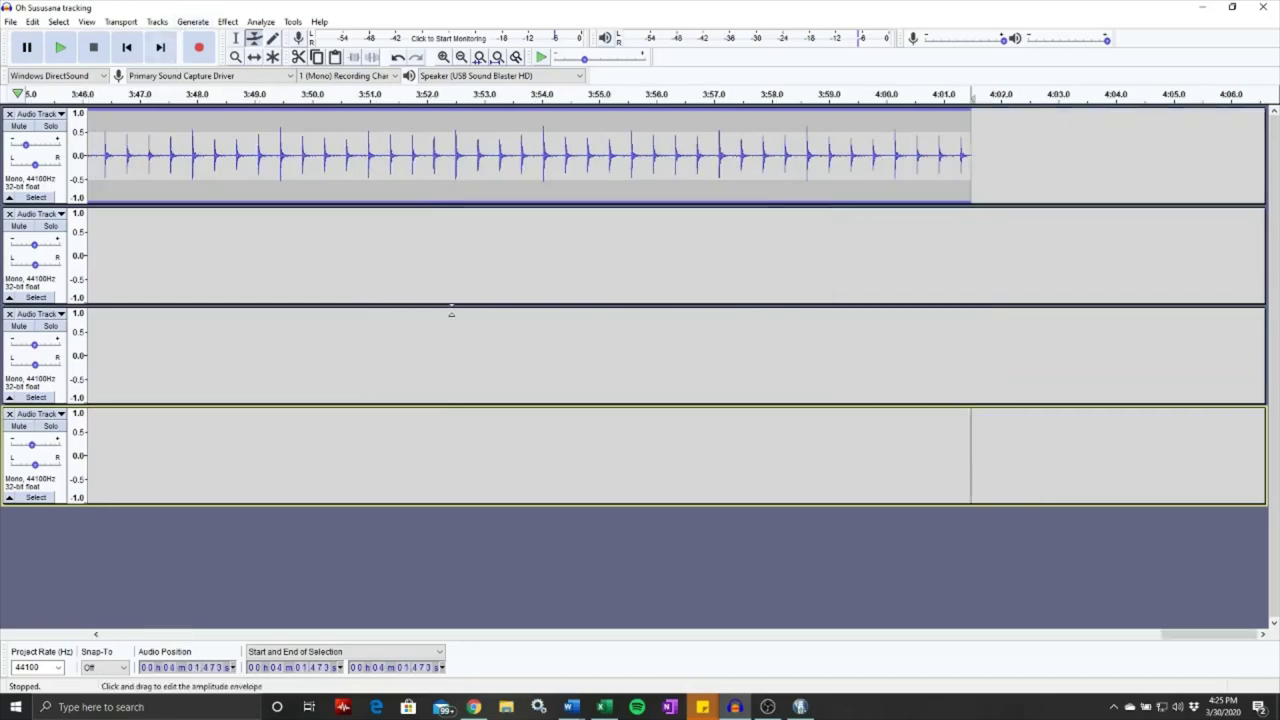
left_click(400, 634)
left_click(701, 634)
left_click_drag(1040, 634, 110, 627)
key("Up")
key("Up")
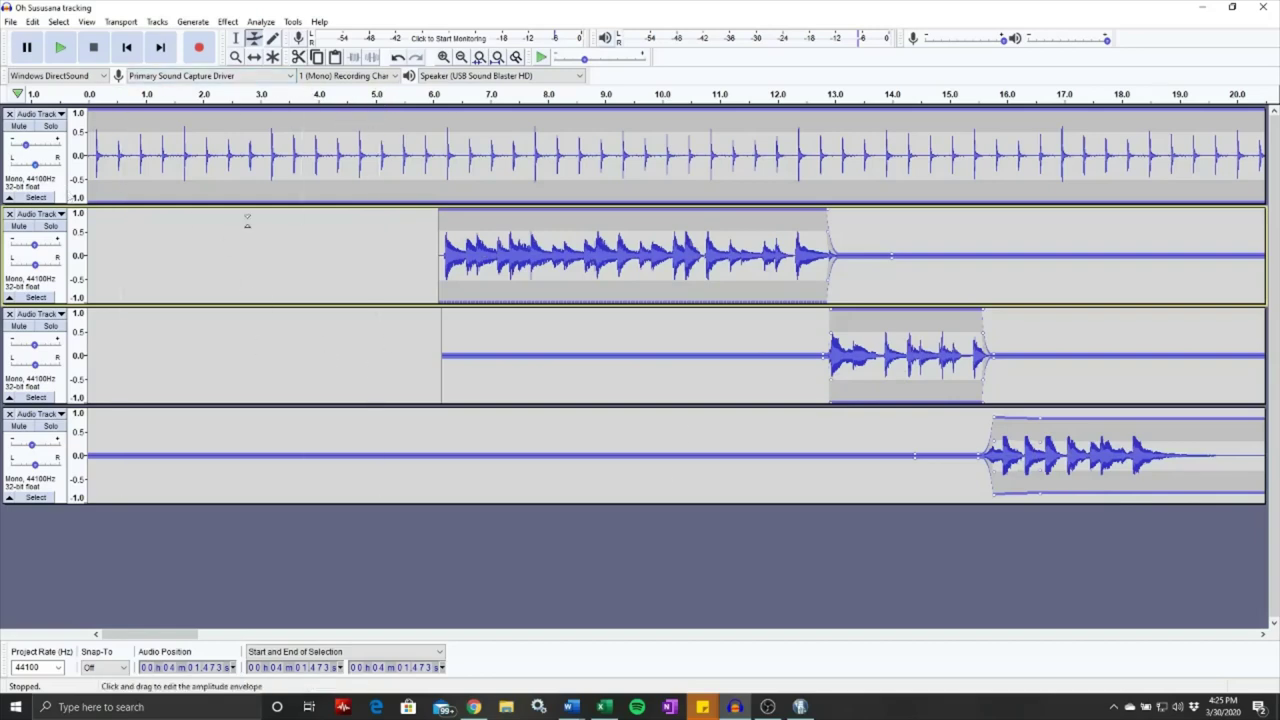
Select 5.213 to 14.187 s on the fourth take
left_click(236, 38)
left_click(931, 461)
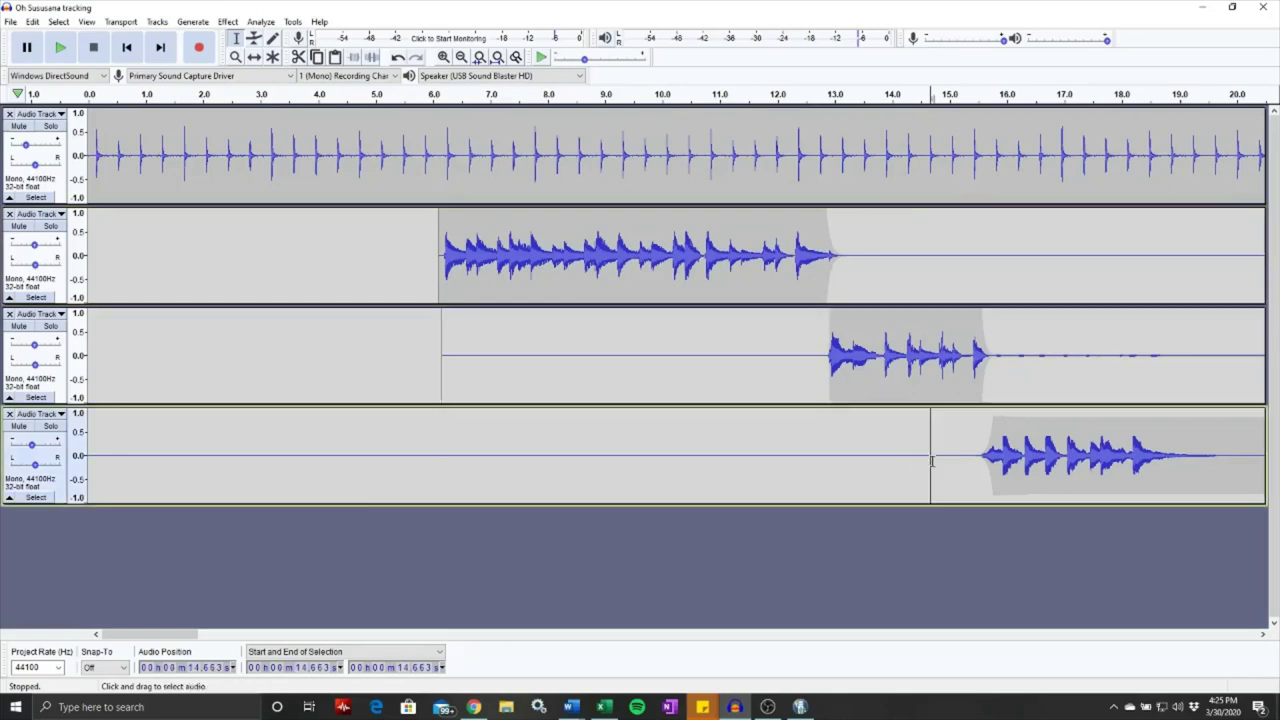
left_click_drag(937, 355, 371, 445)
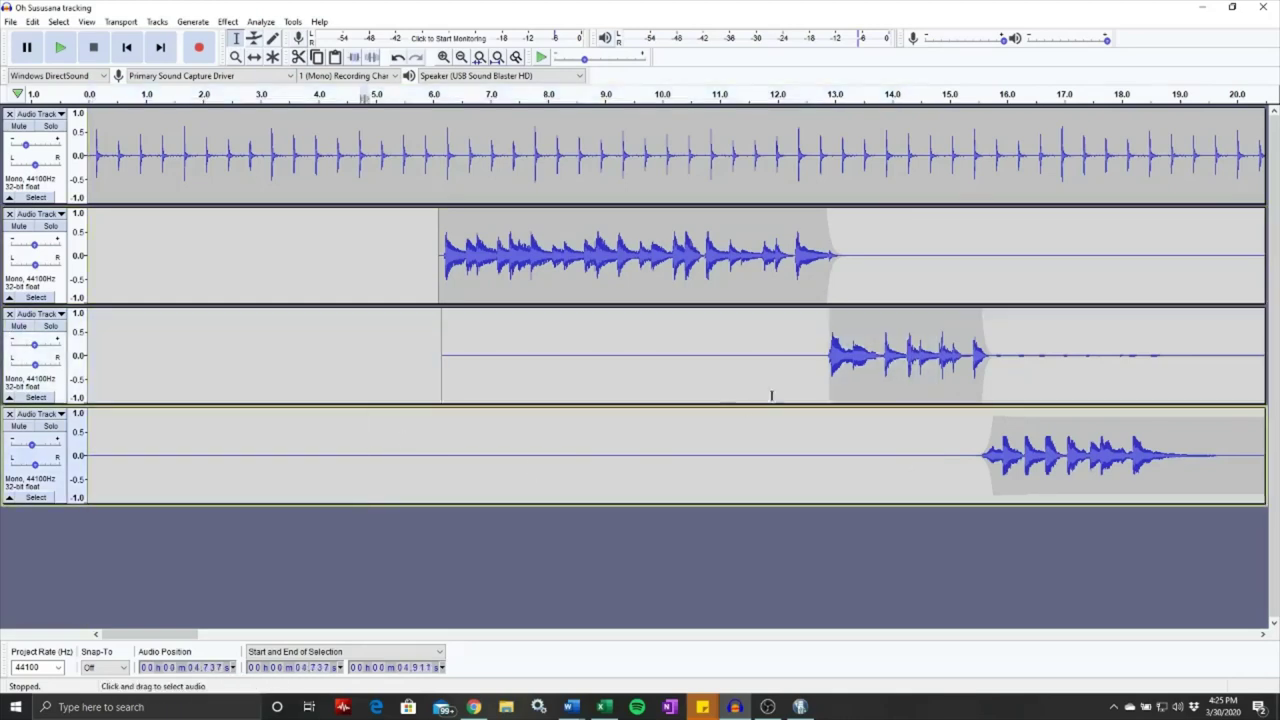
left_click(446, 350)
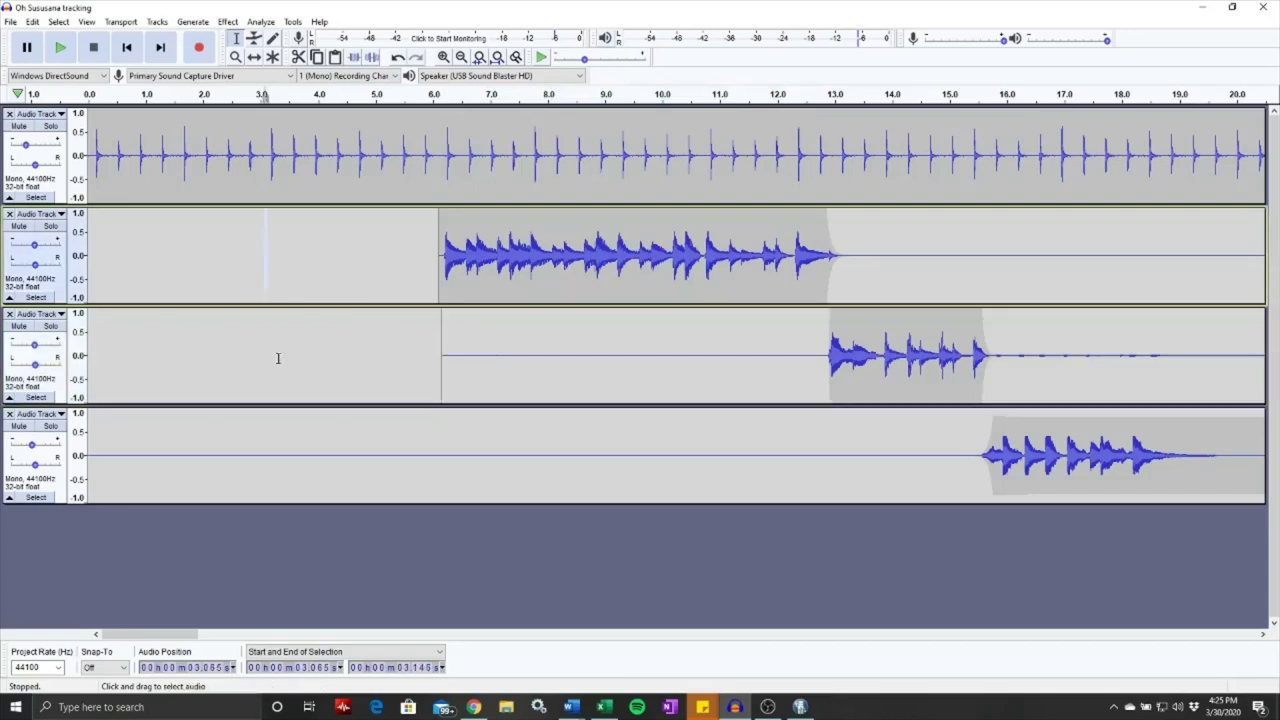
left_click_drag(340, 350, 386, 345)
left_click(794, 357)
left_click_drag(906, 488, 388, 470)
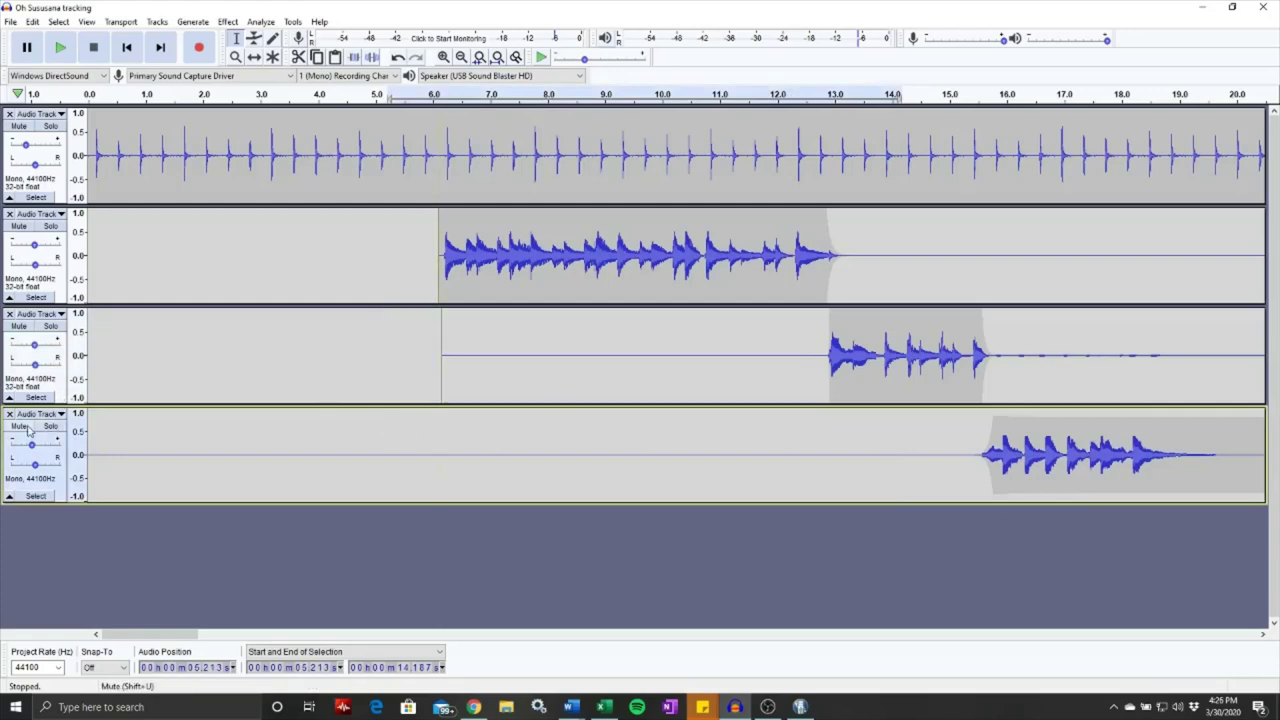
Widen track 4's fade-in, raise its volume before it, and select its silent lead-in
left_click(254, 38)
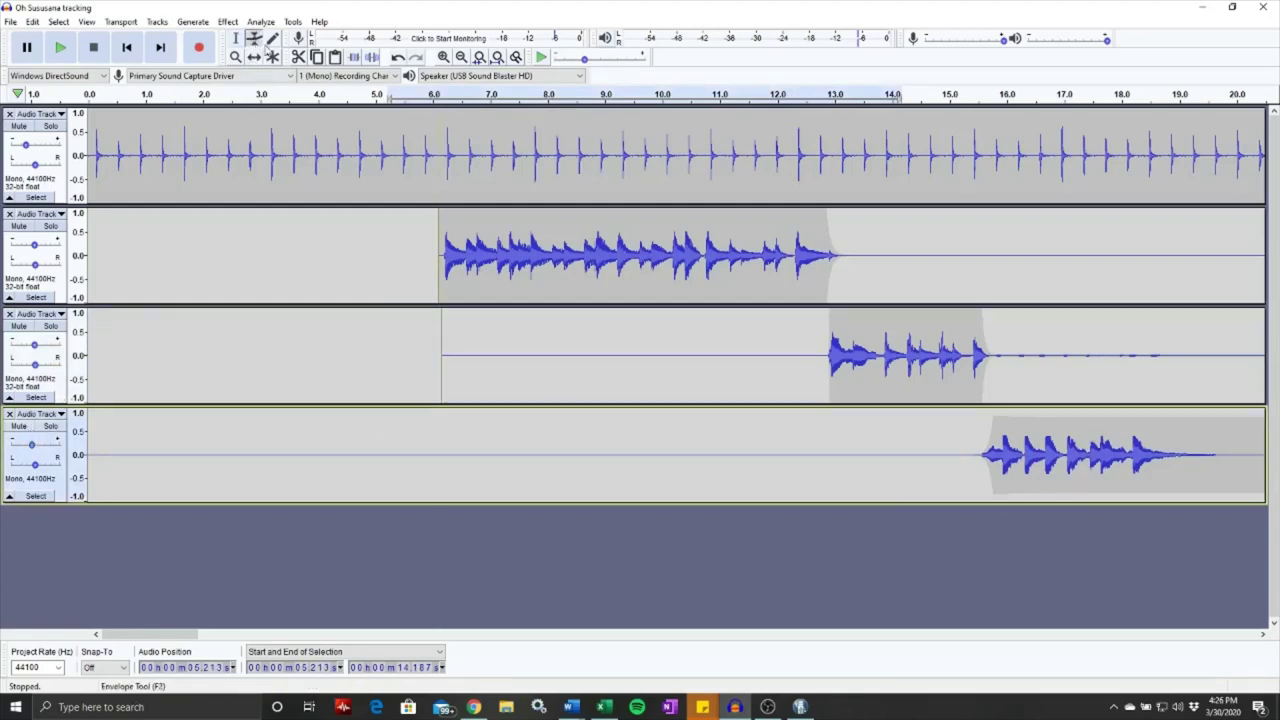
left_click_drag(977, 455, 968, 490)
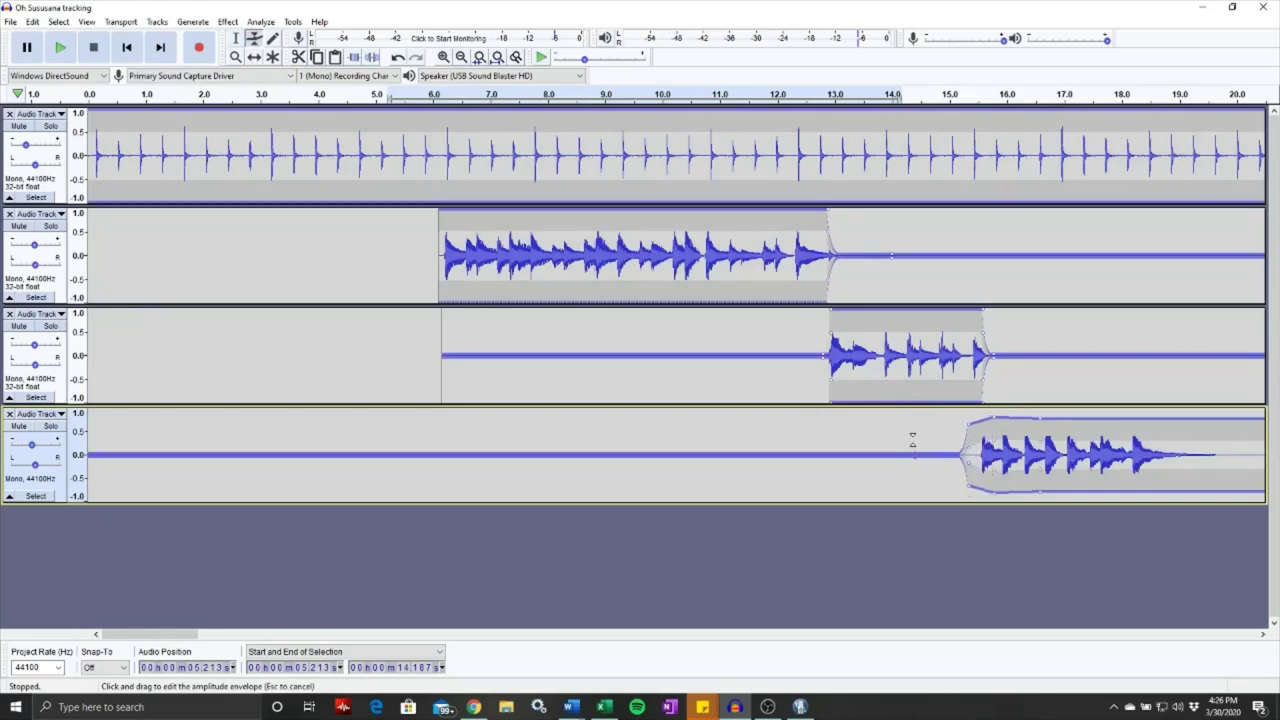
left_click_drag(914, 452, 907, 414)
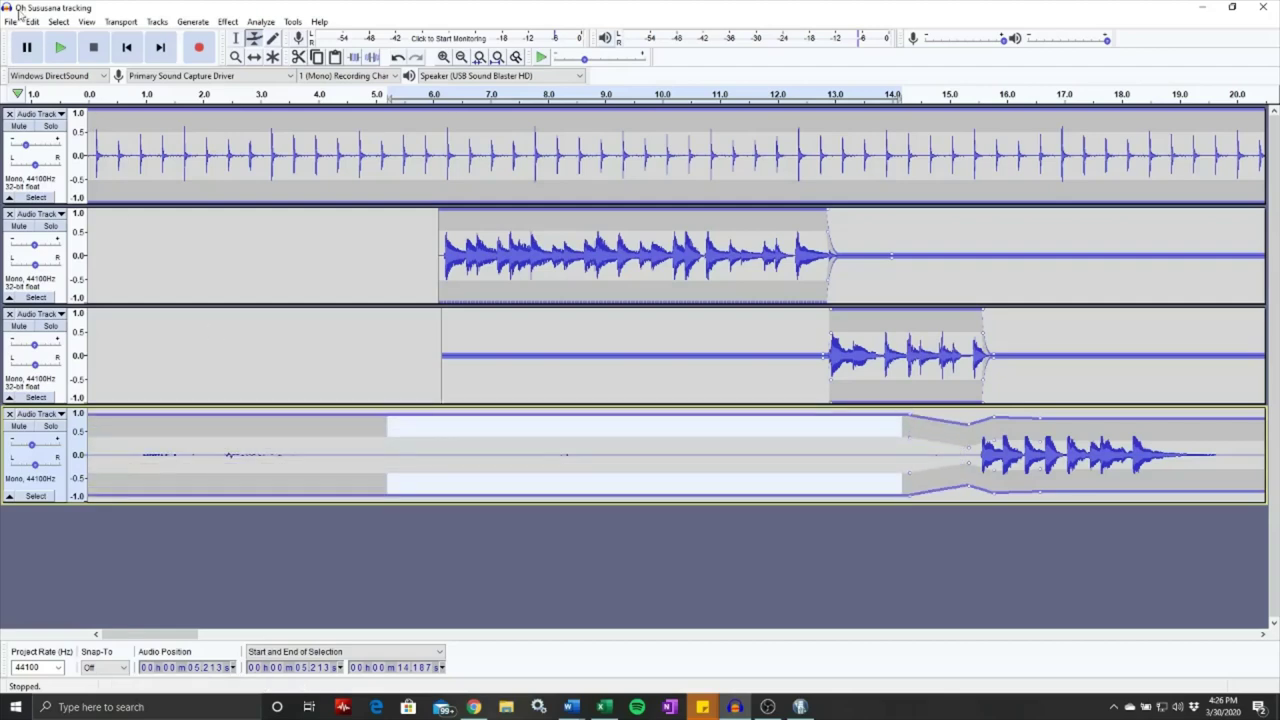
left_click(236, 40)
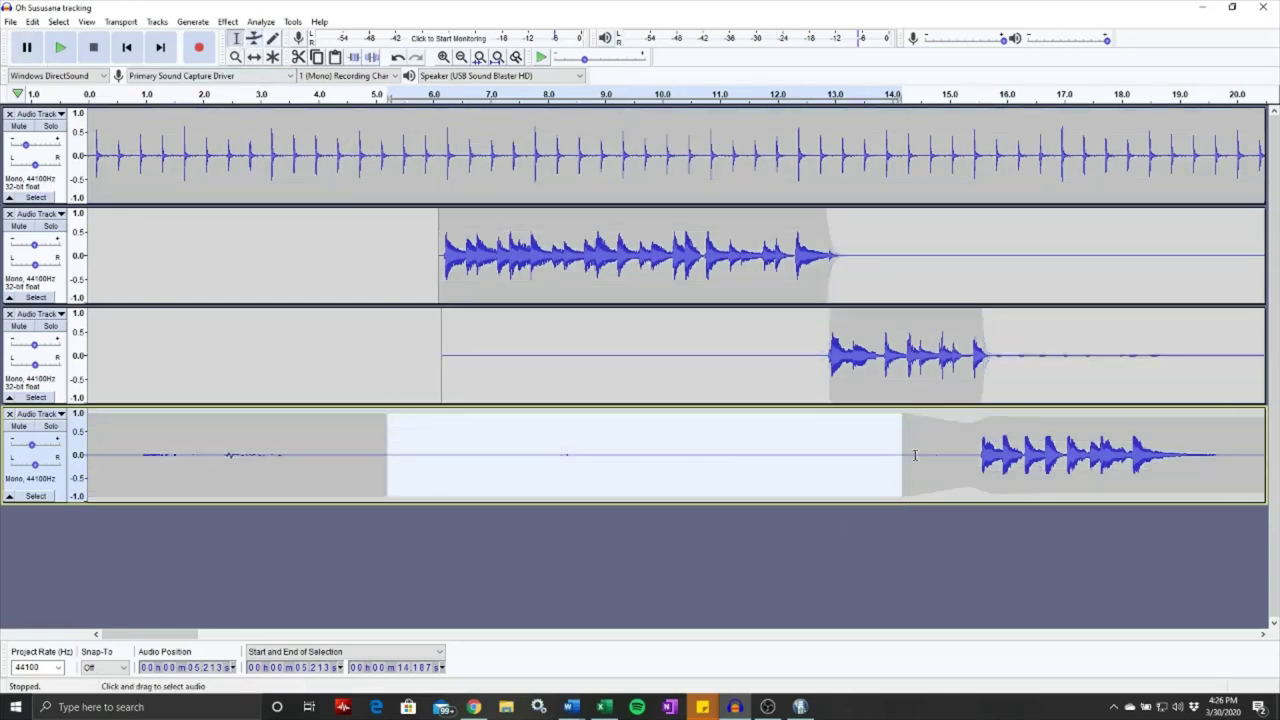
left_click_drag(957, 452, 53, 517)
Delete track 4's silent lead-in and the leftover trailing silence
key("Delete")
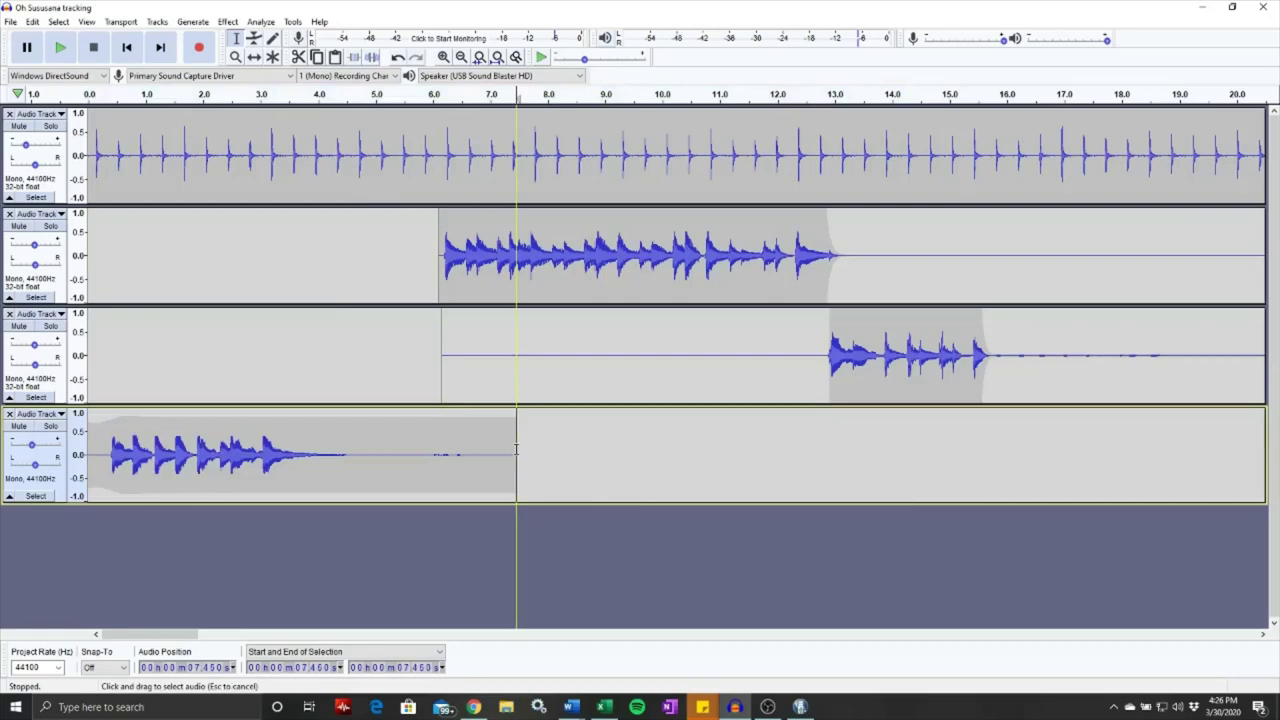
left_click_drag(430, 452, 530, 453)
key("Delete")
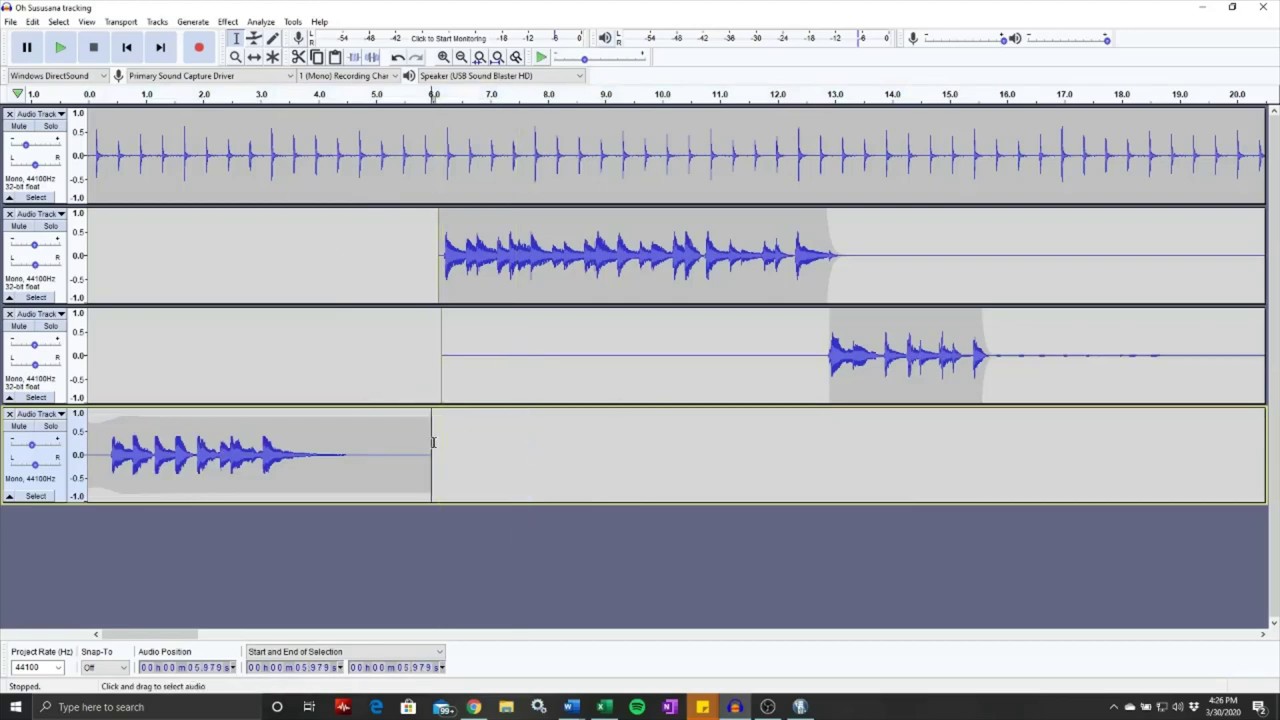
Move the fourth take's clip to start at 13.015 s
left_click_drag(435, 440, 86, 452)
left_click(254, 57)
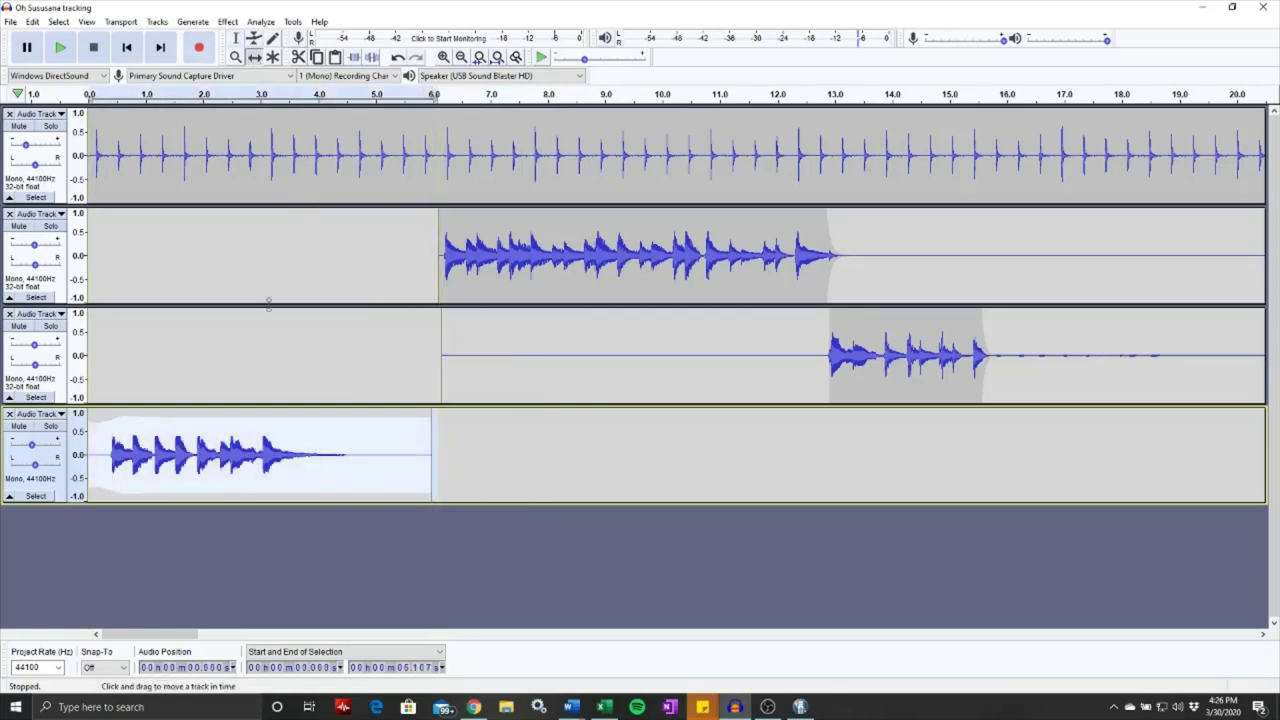
left_click_drag(200, 441, 945, 442)
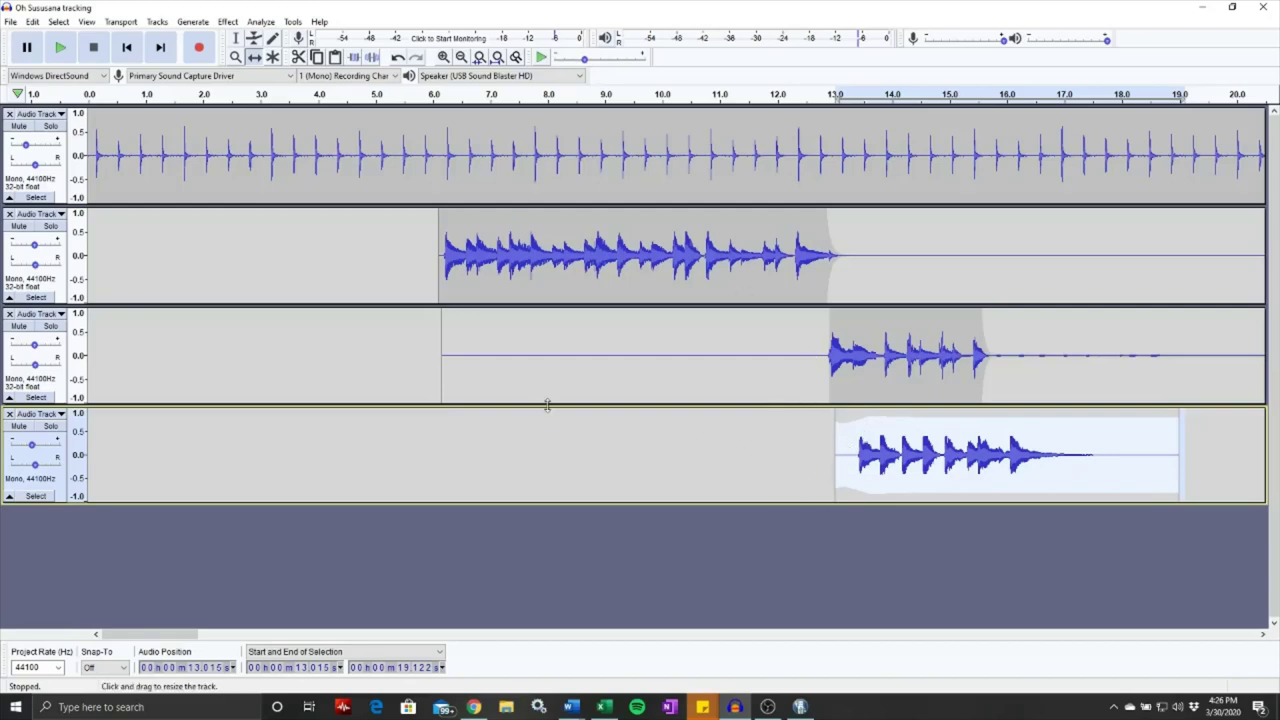
Drag Audio Track 3's lower border down to enlarge it and add an envelope point on its take
left_click_drag(547, 404, 546, 433)
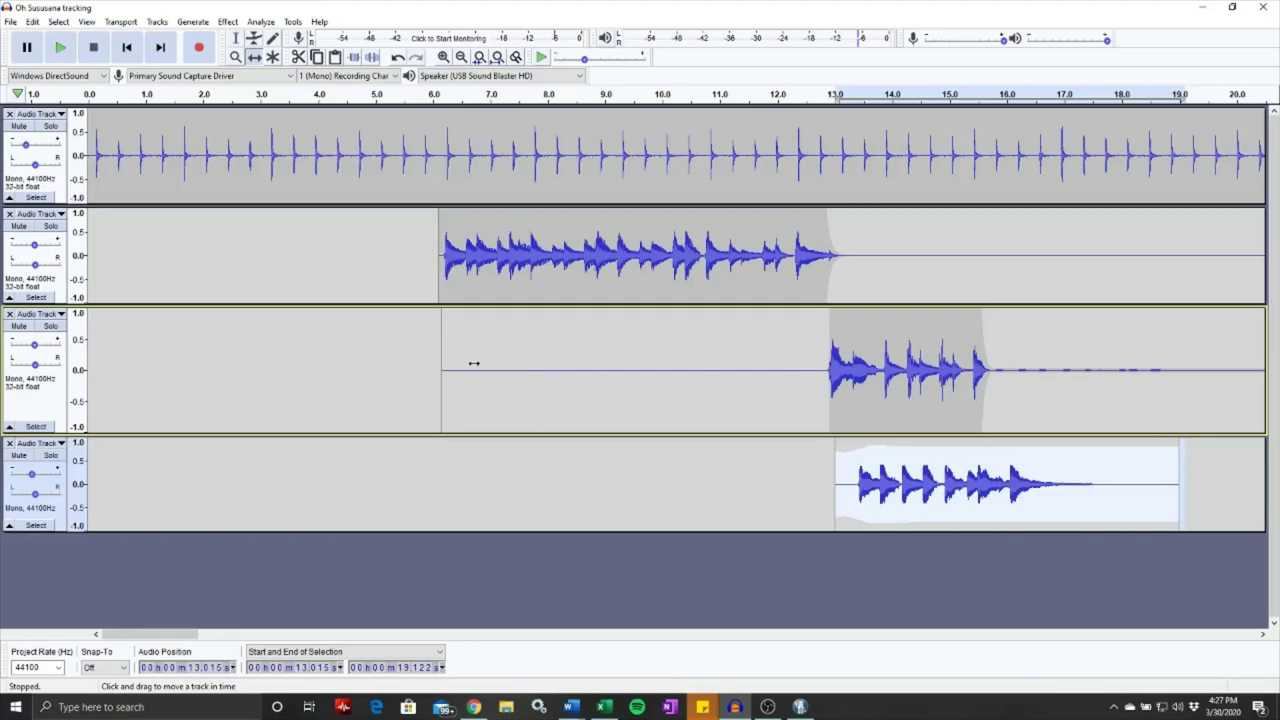
left_click(254, 38)
left_click(718, 370)
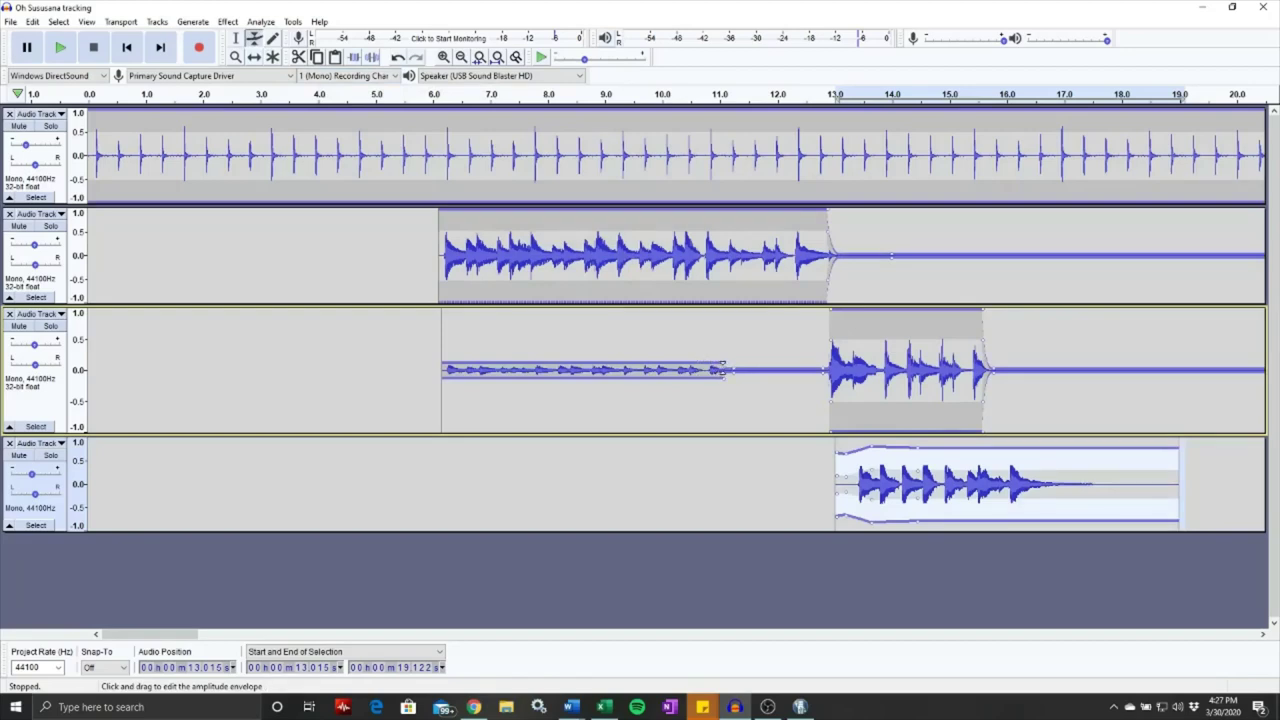
Fade track 3's early section to silence, shape a fade-in at track 4's start, and preview it
left_click_drag(722, 369, 723, 379)
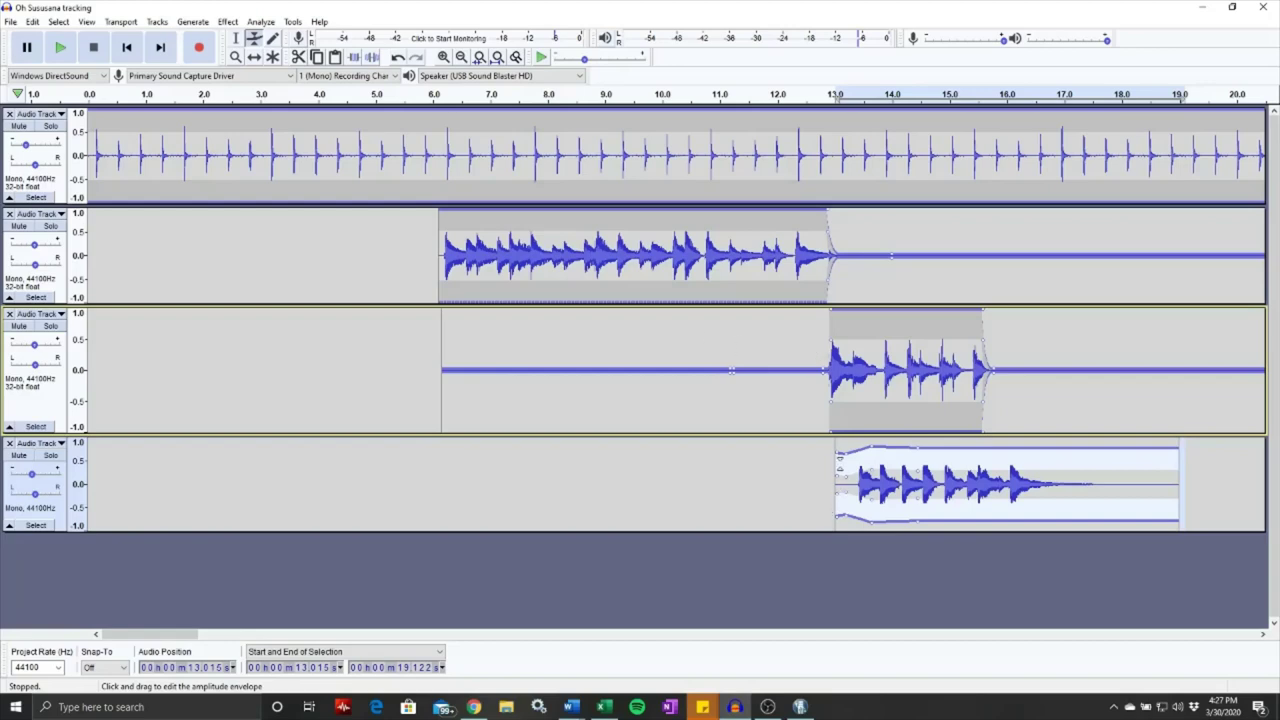
left_click_drag(846, 457, 840, 453)
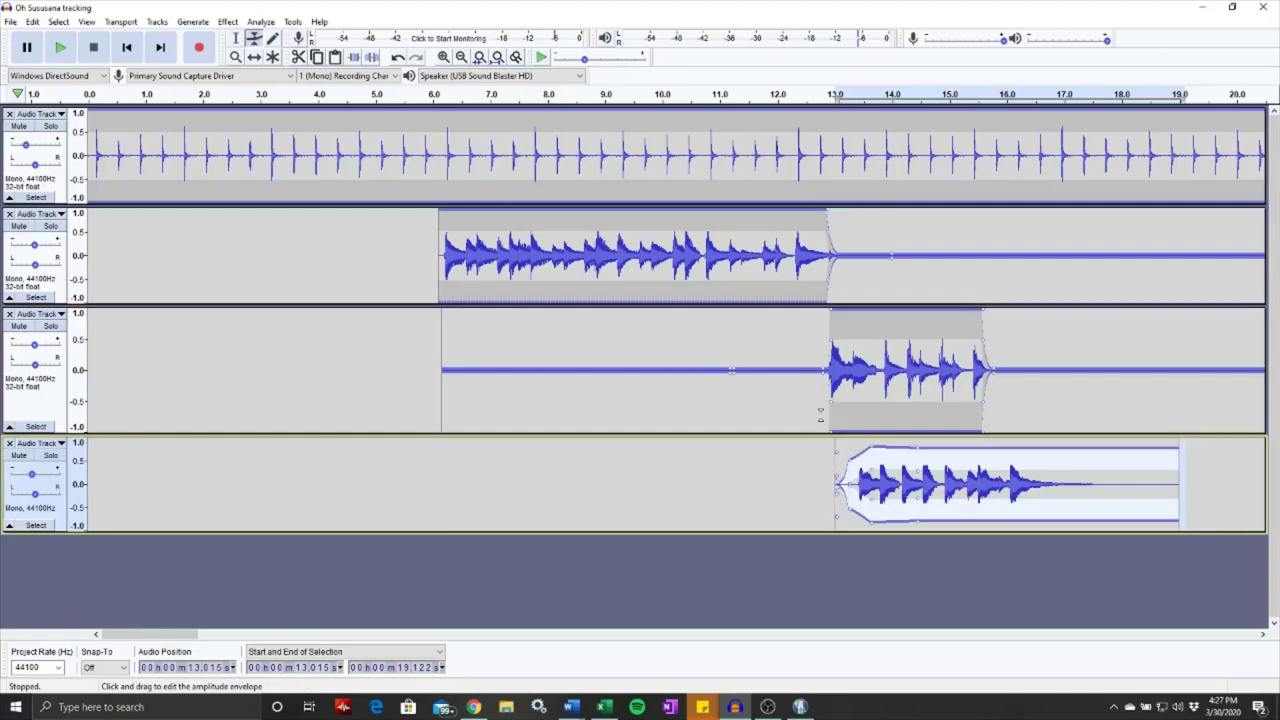
left_click(765, 93)
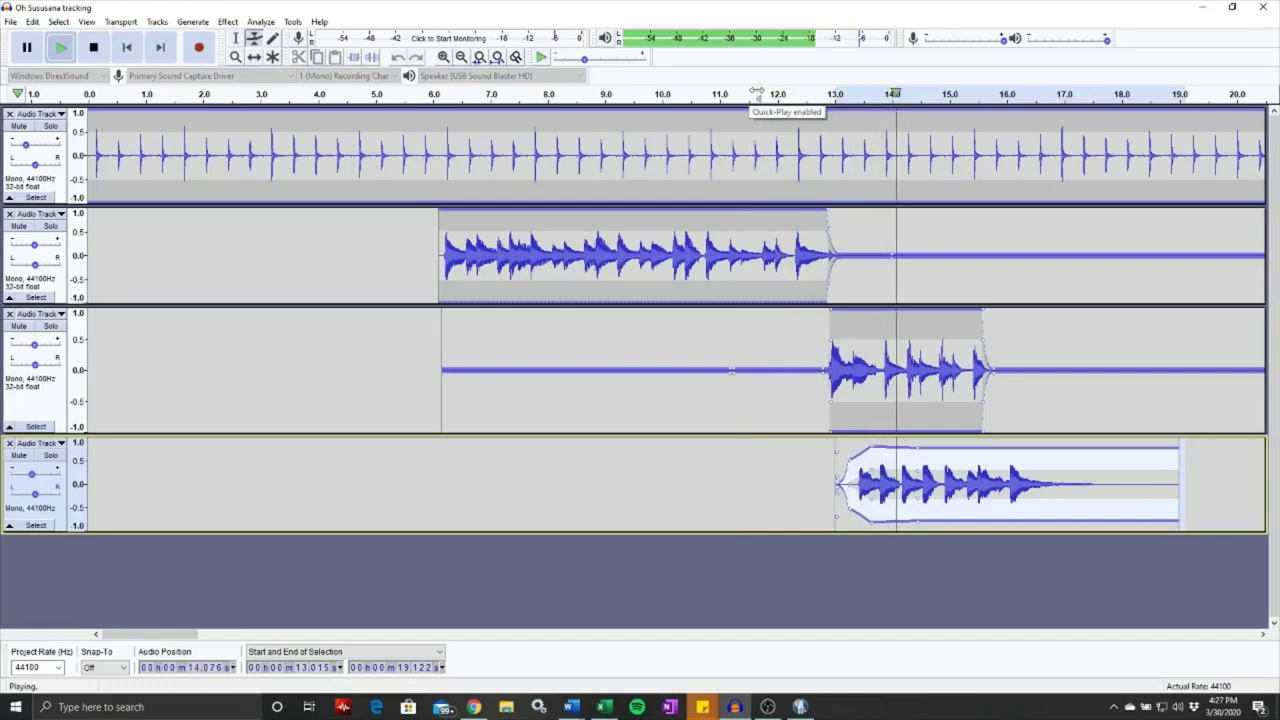
key("space")
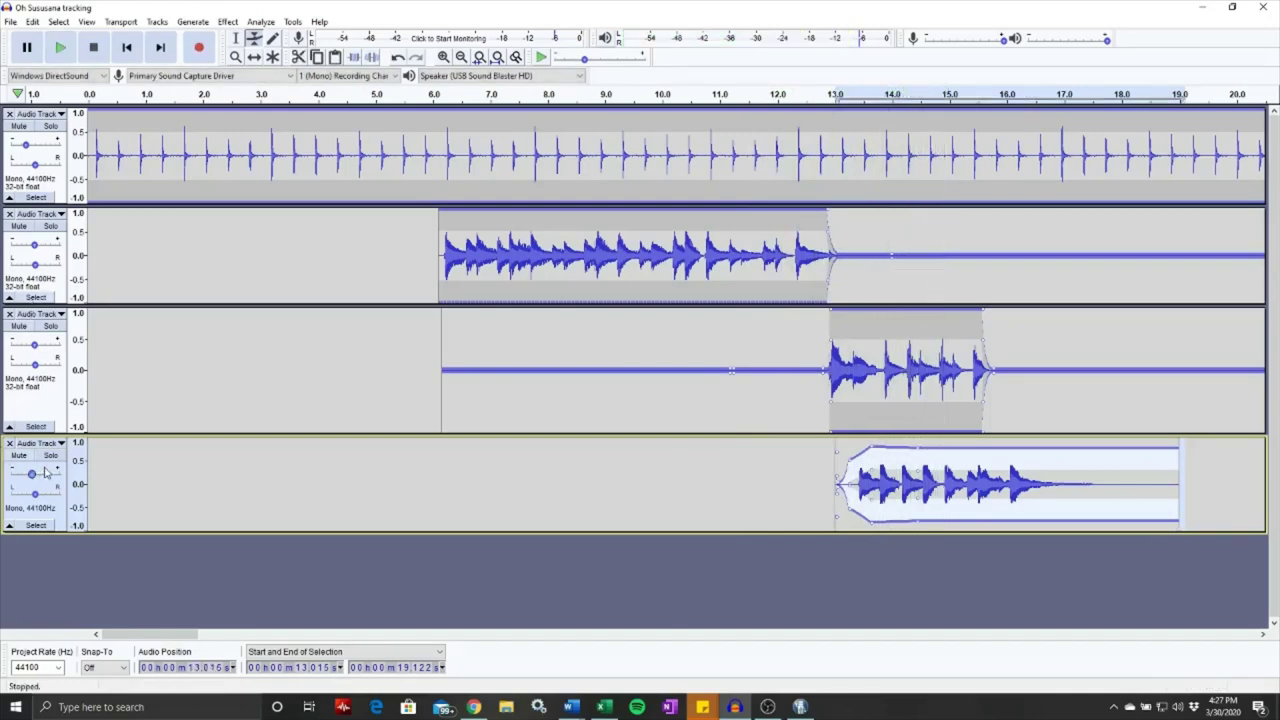
Mute tracks 2 and 3, then audition the mix from about 7.8 s and the fourth take
left_click(18, 226)
left_click(18, 326)
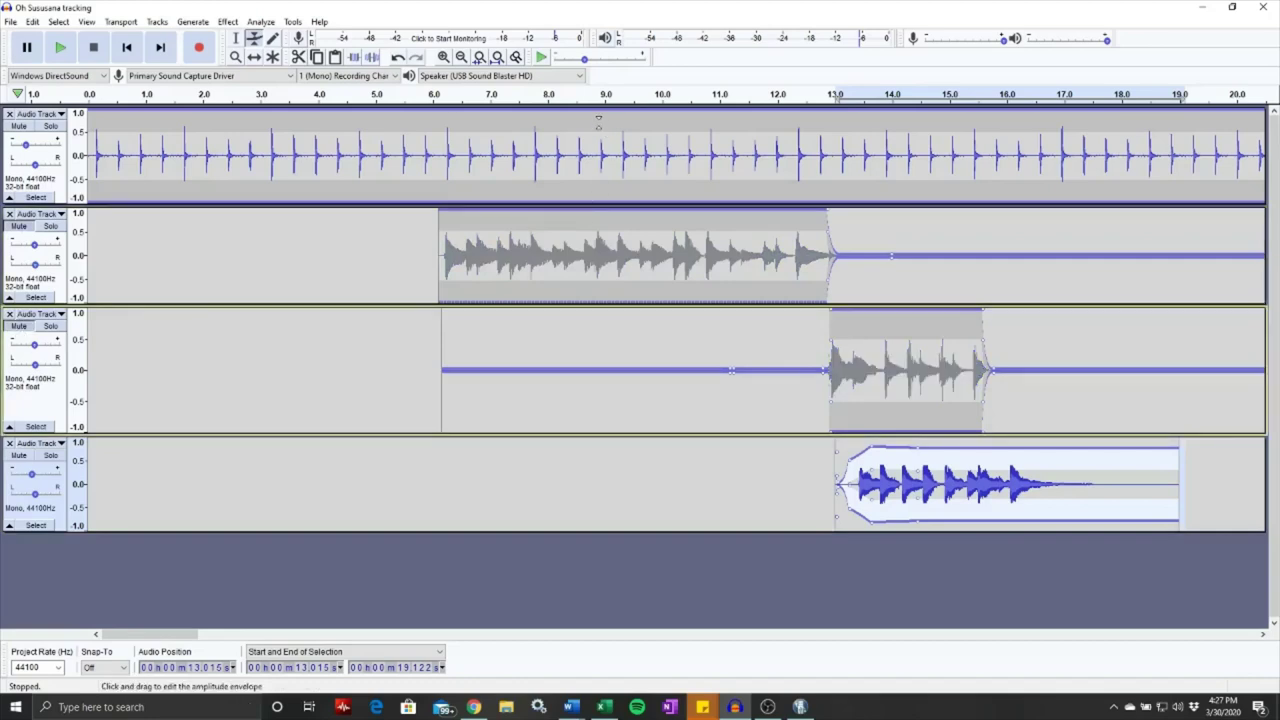
left_click(537, 100)
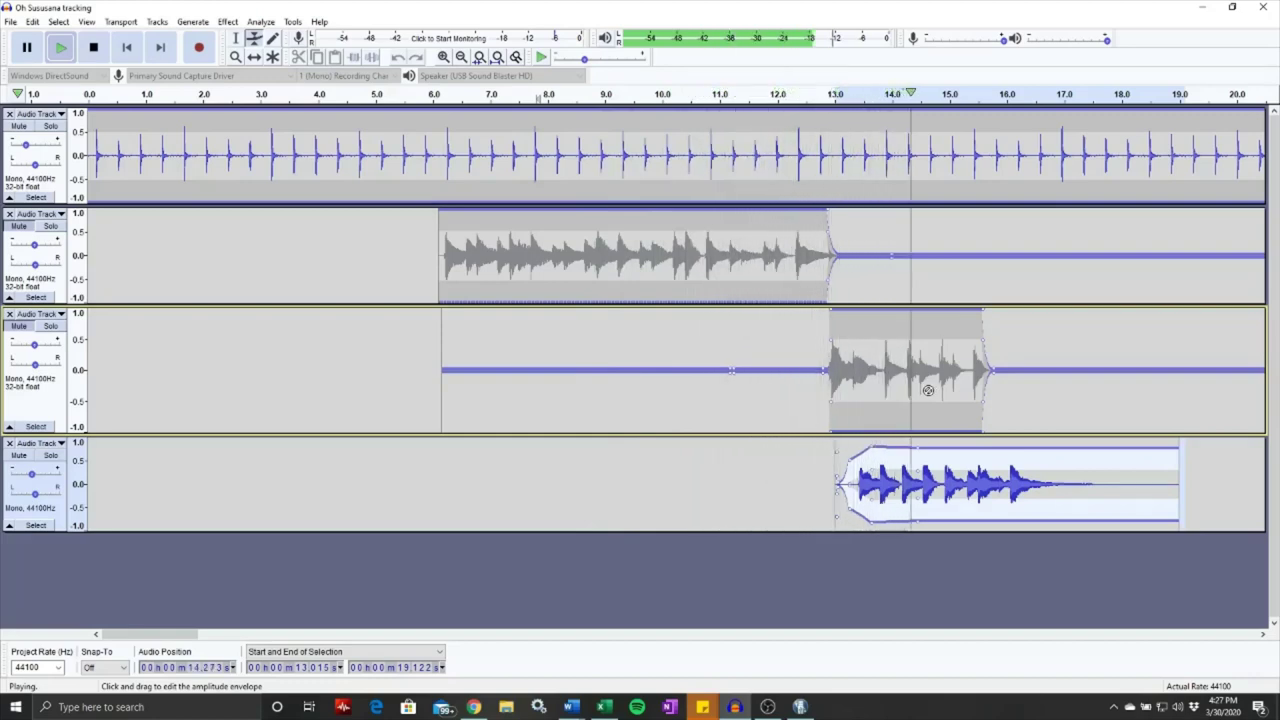
key("space")
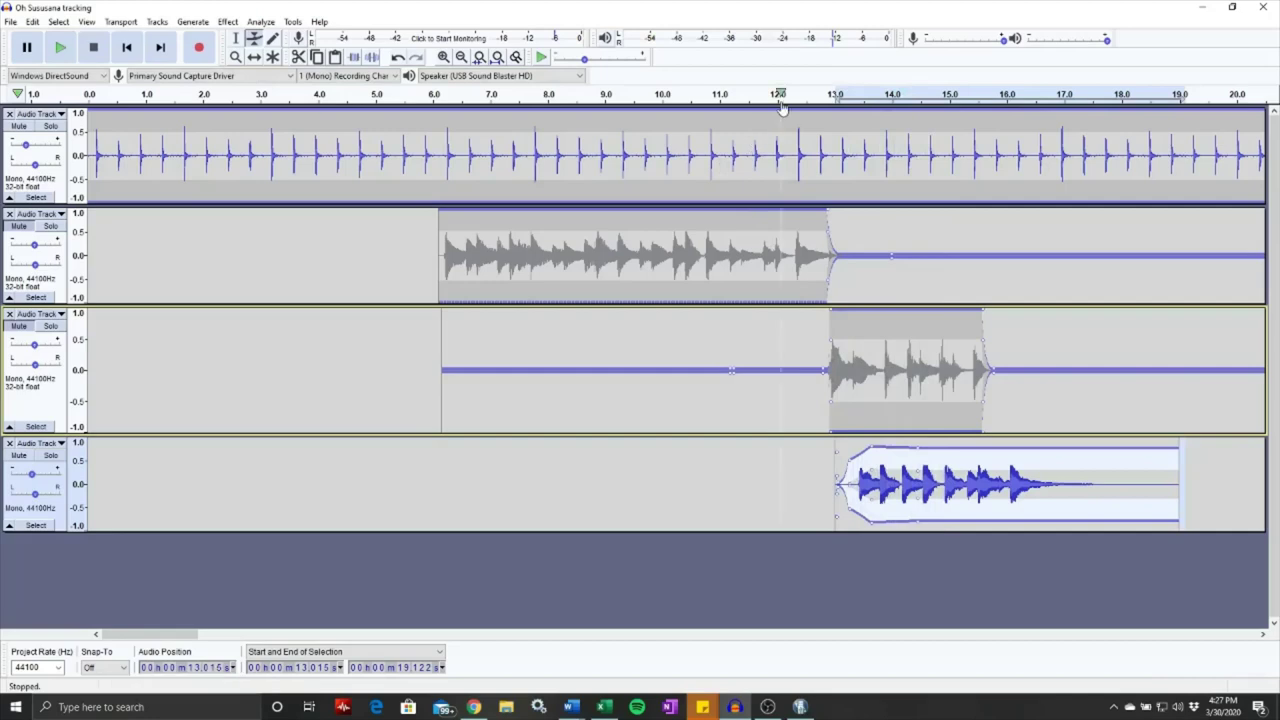
key("space")
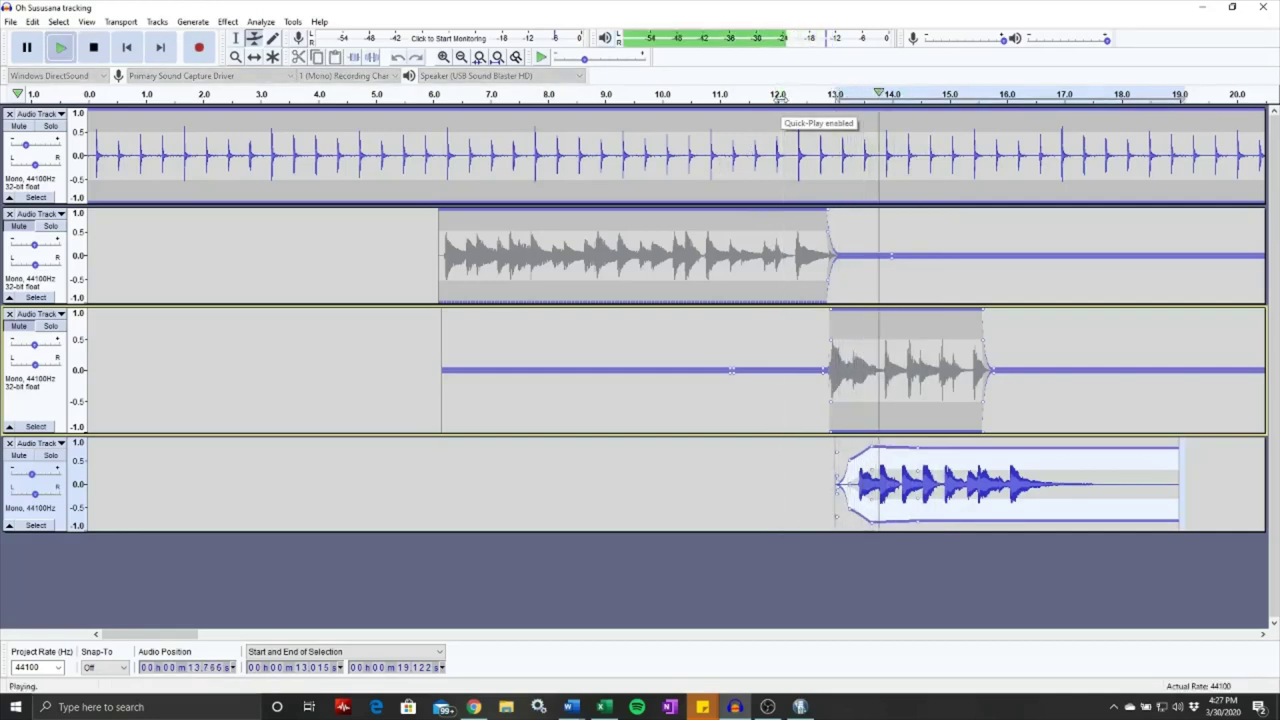
key("space")
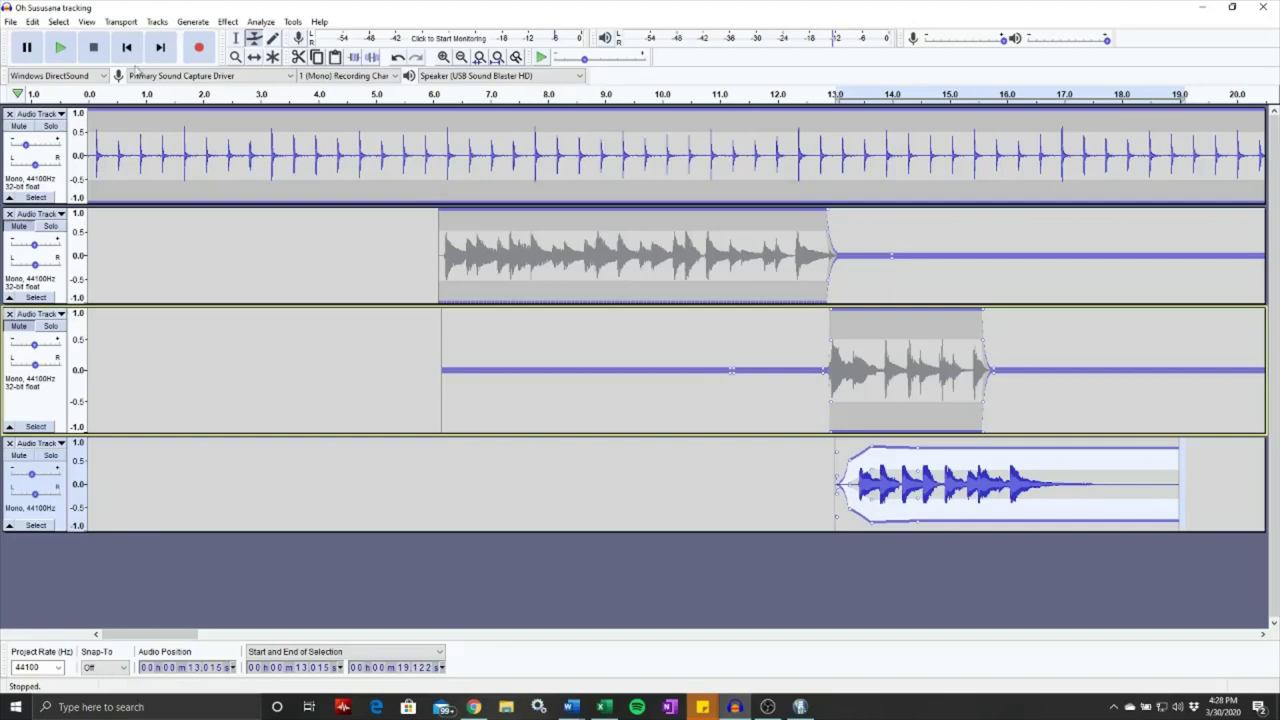
left_click(254, 56)
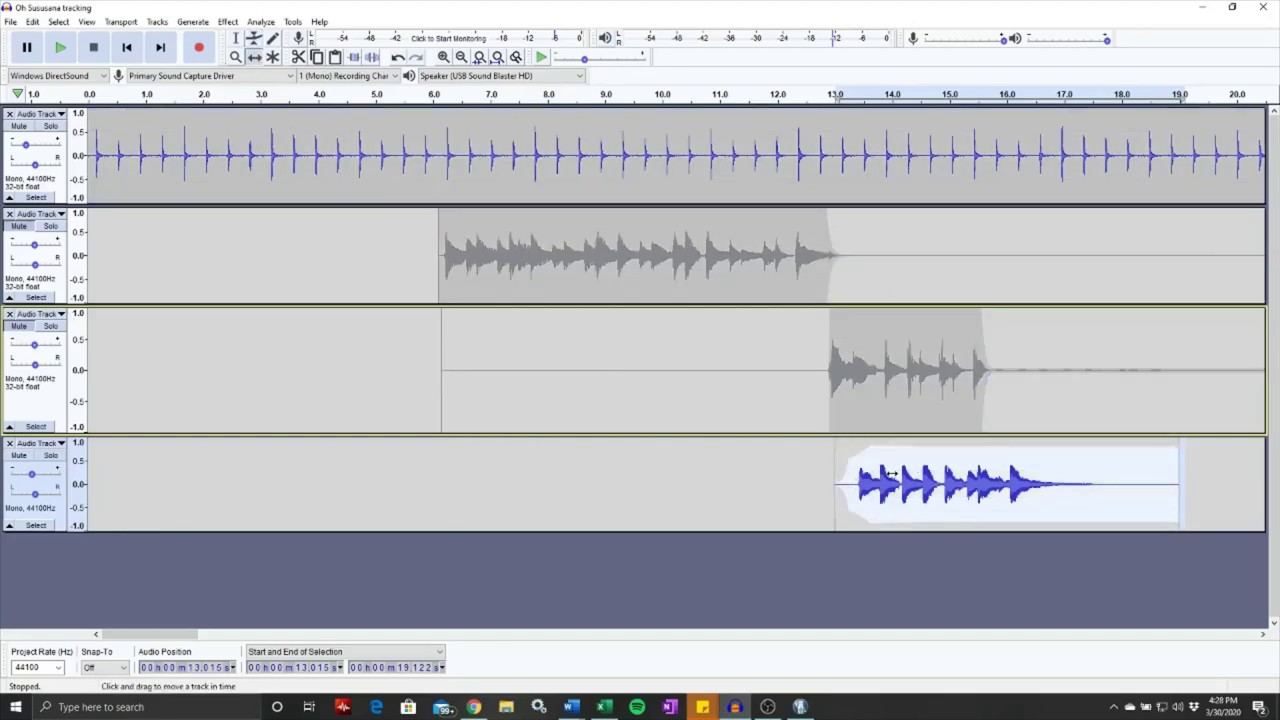
left_click_drag(881, 484, 875, 484)
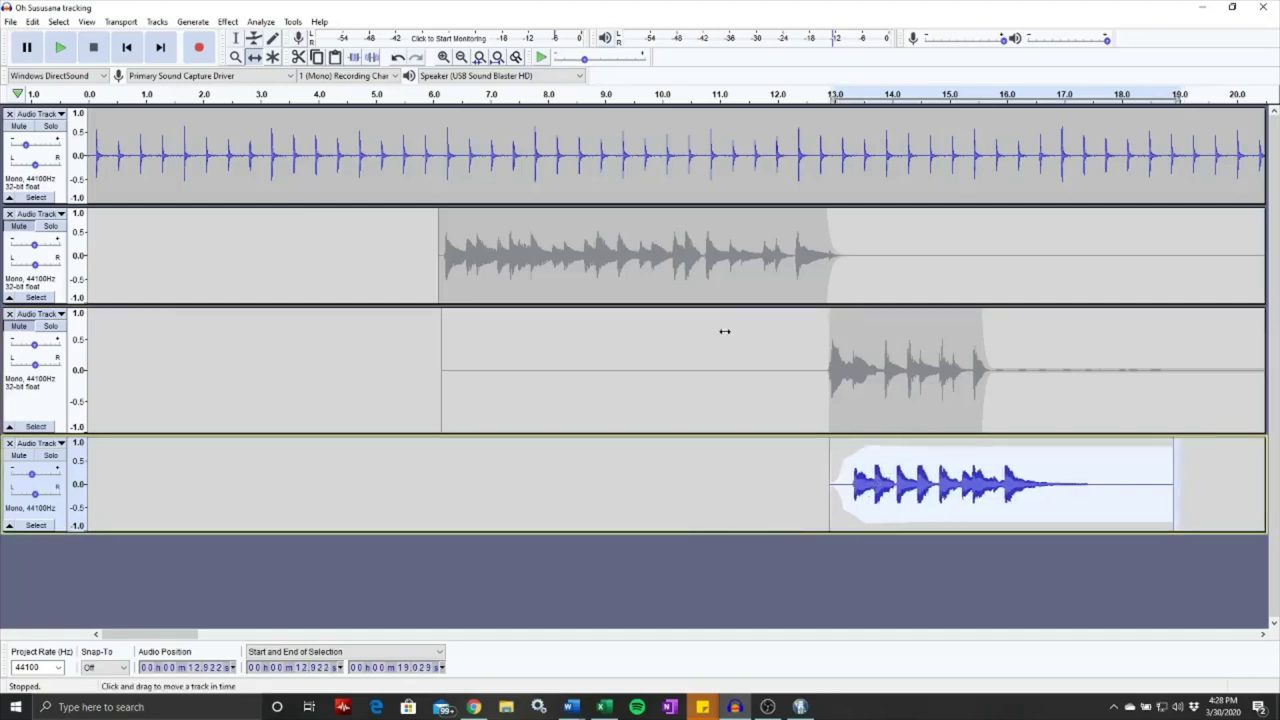
left_click(700, 94)
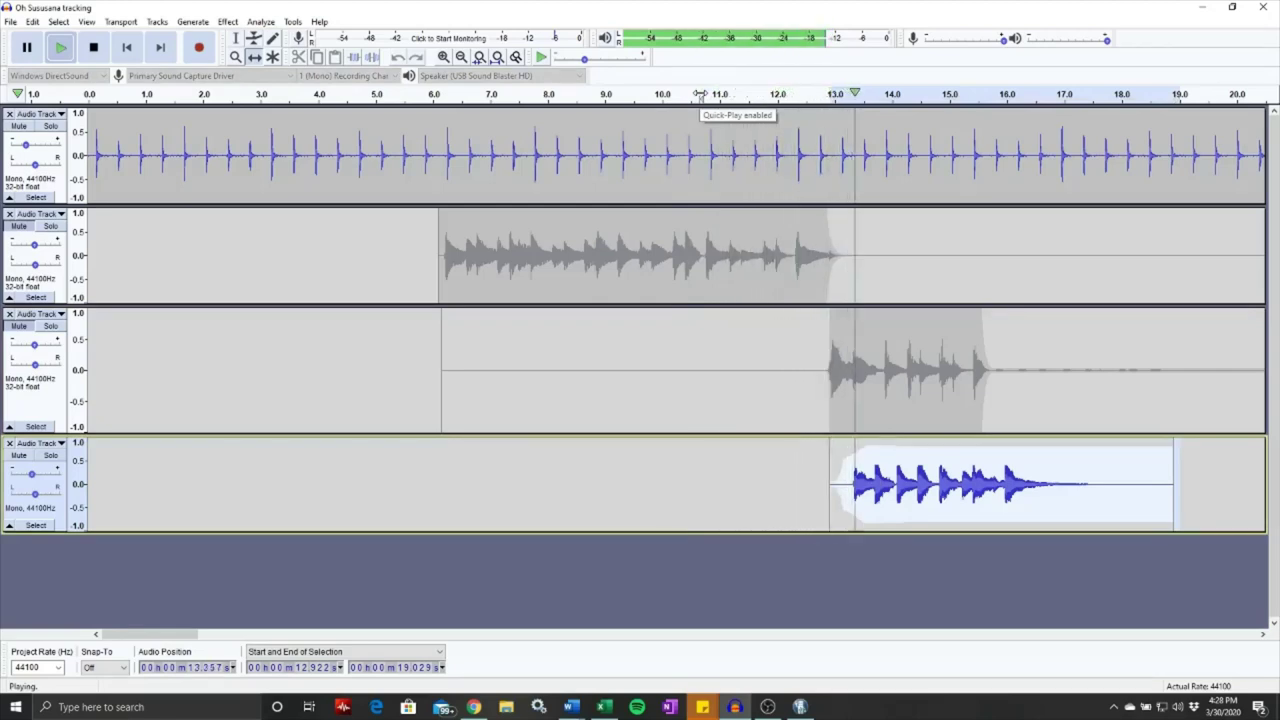
key("space")
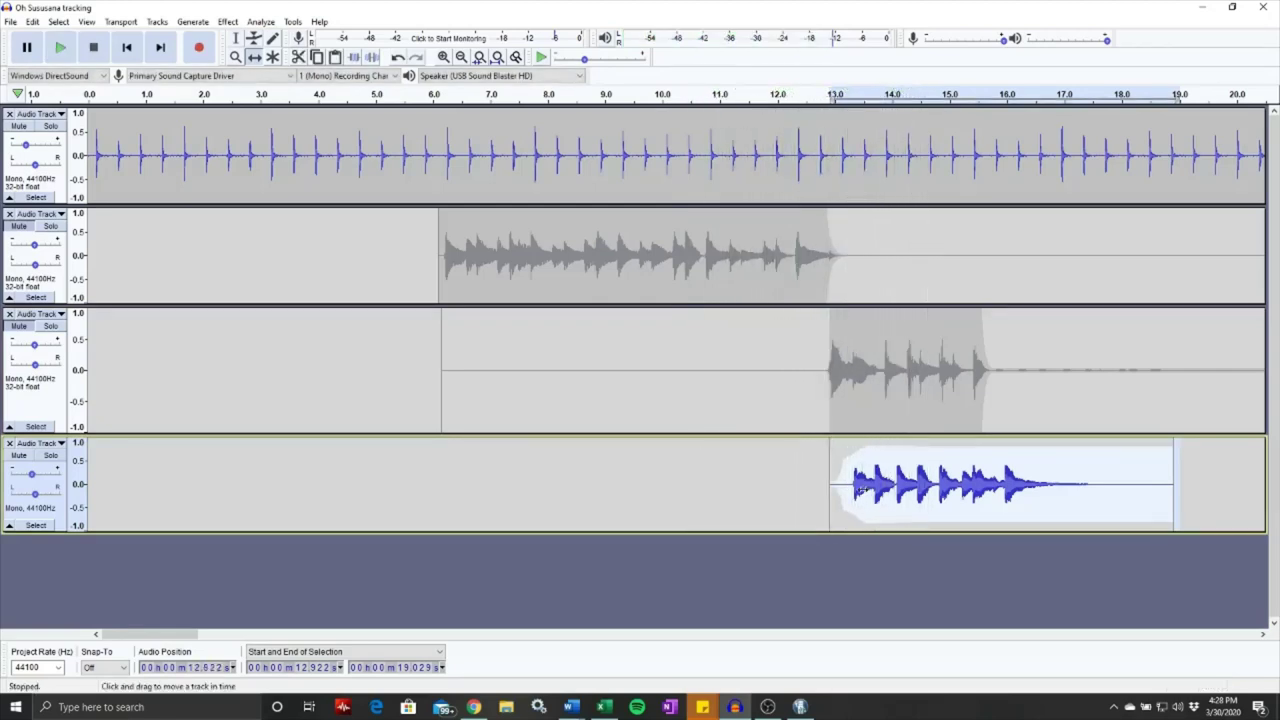
left_click_drag(860, 483, 886, 483)
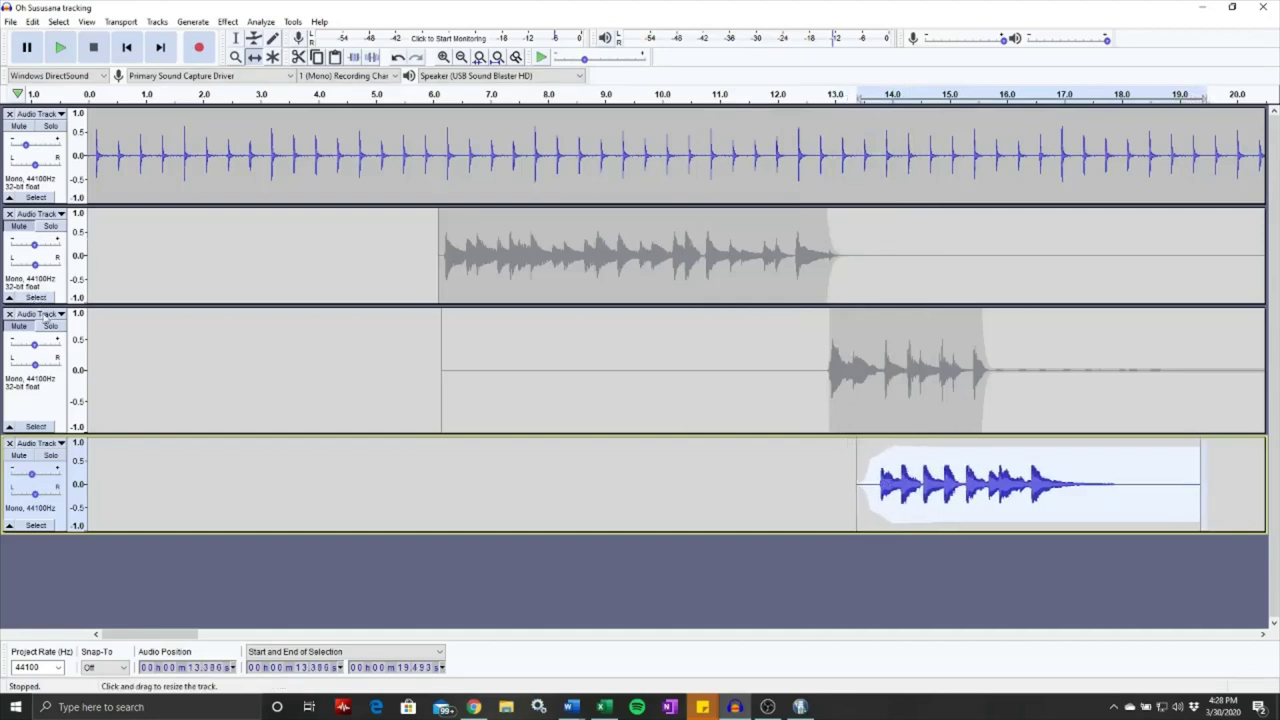
left_click(35, 395)
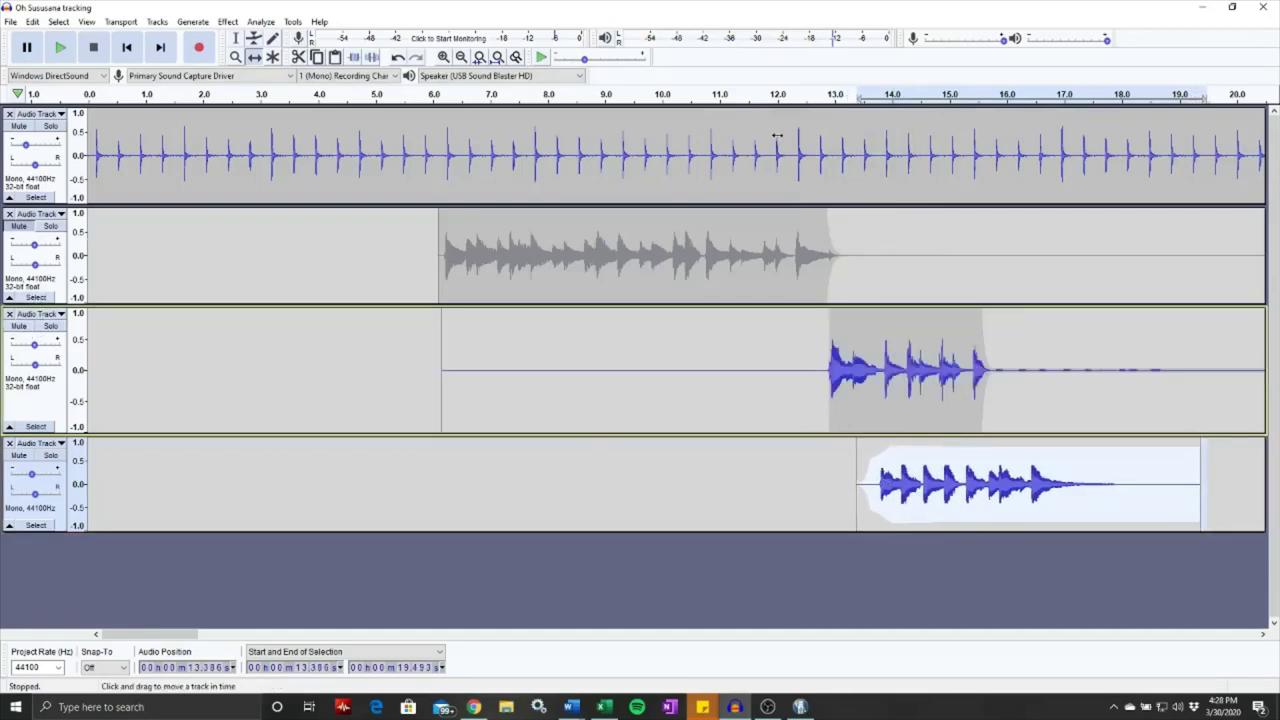
left_click(790, 95)
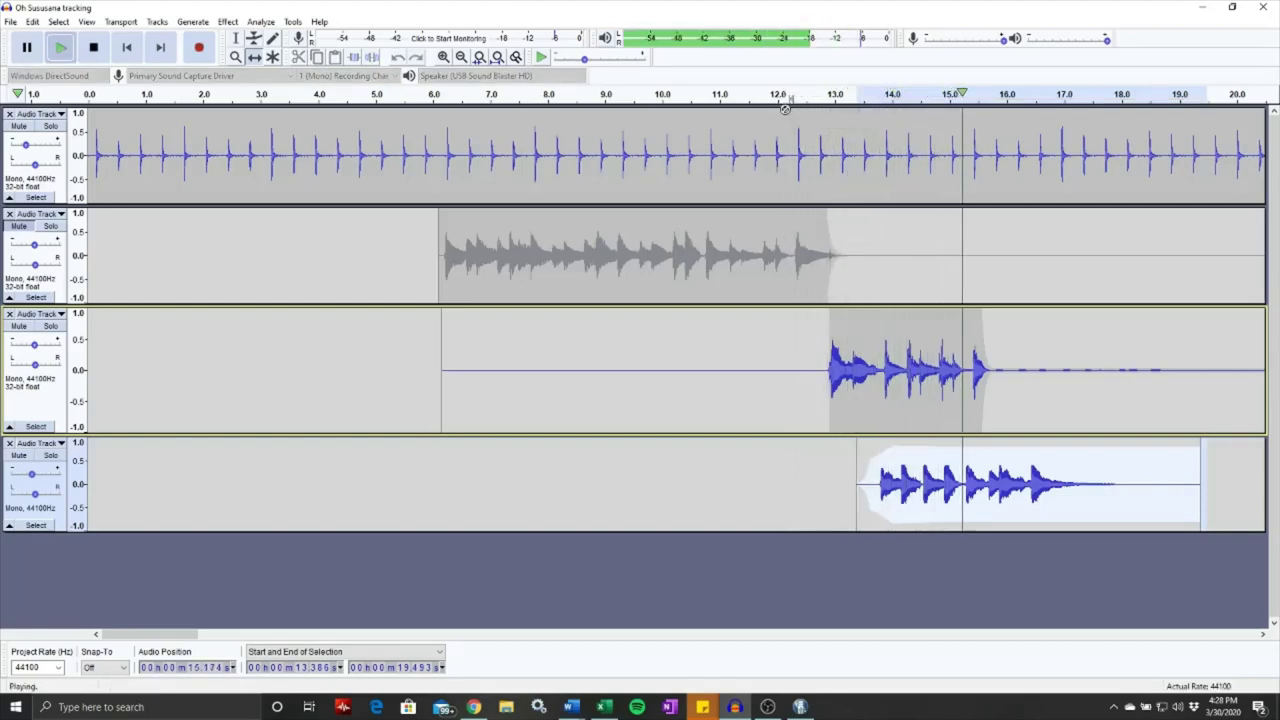
key("space")
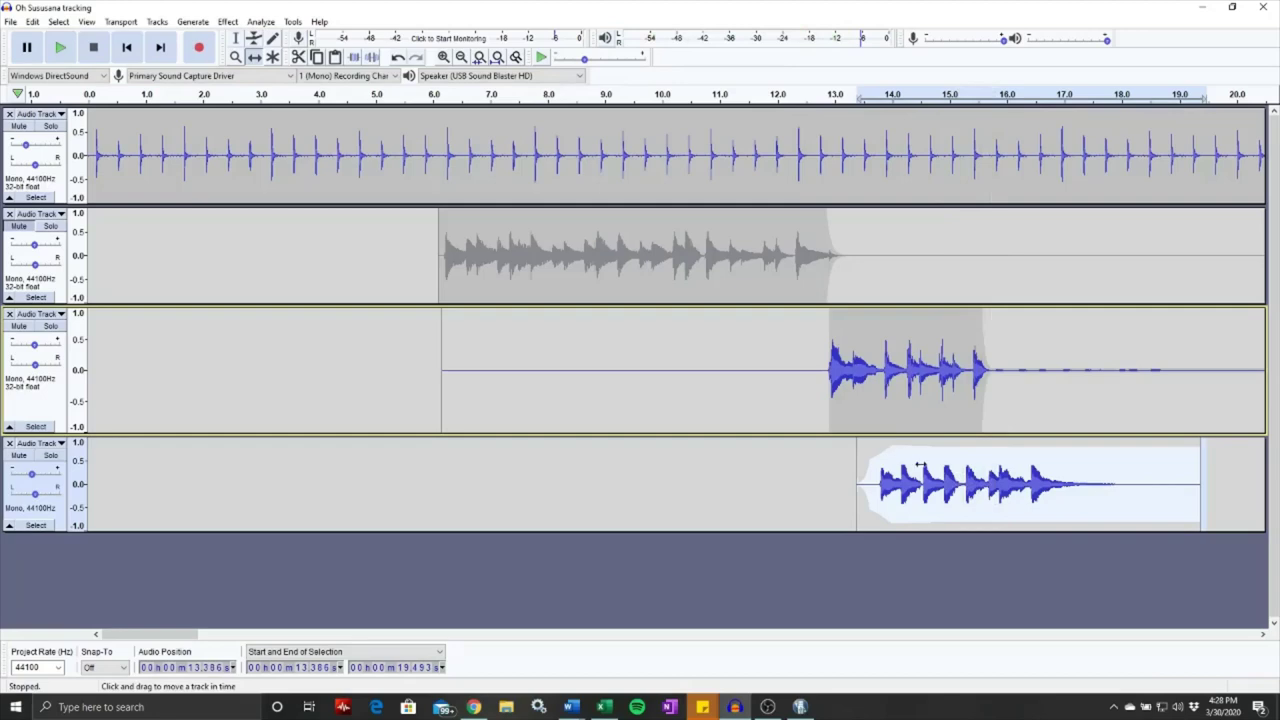
left_click_drag(920, 465, 899, 465)
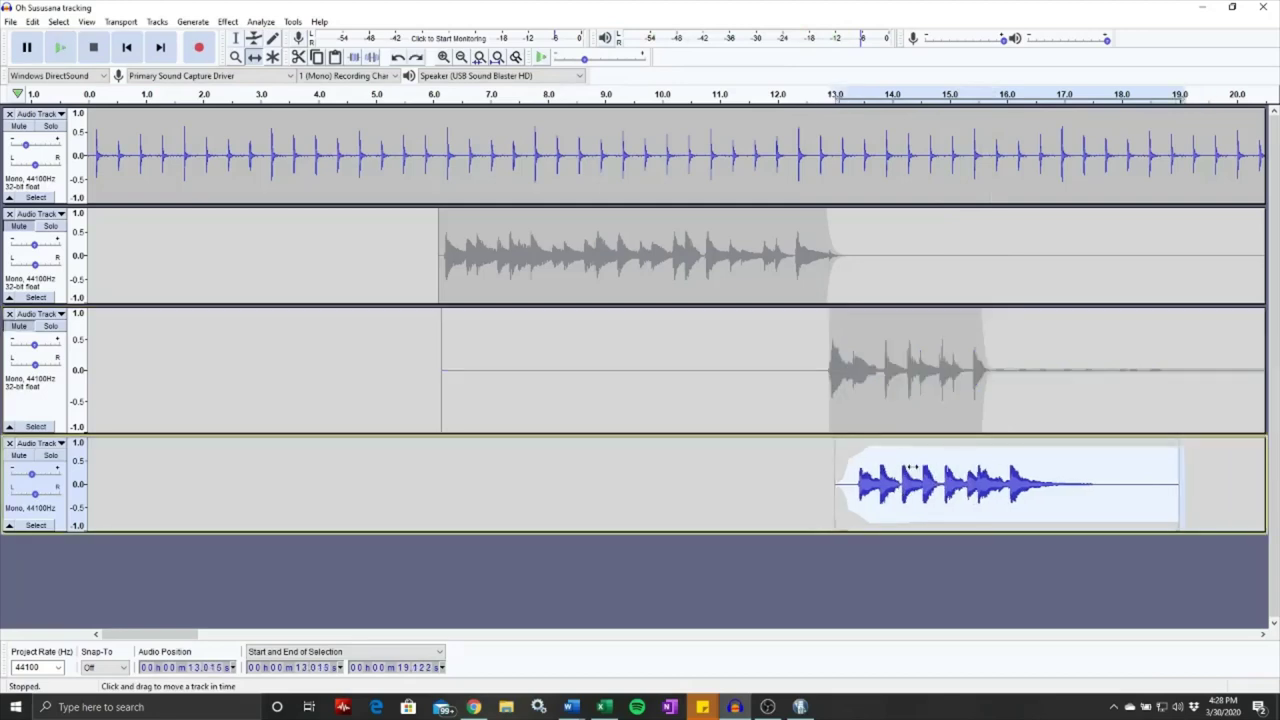
key("space")
key("space")
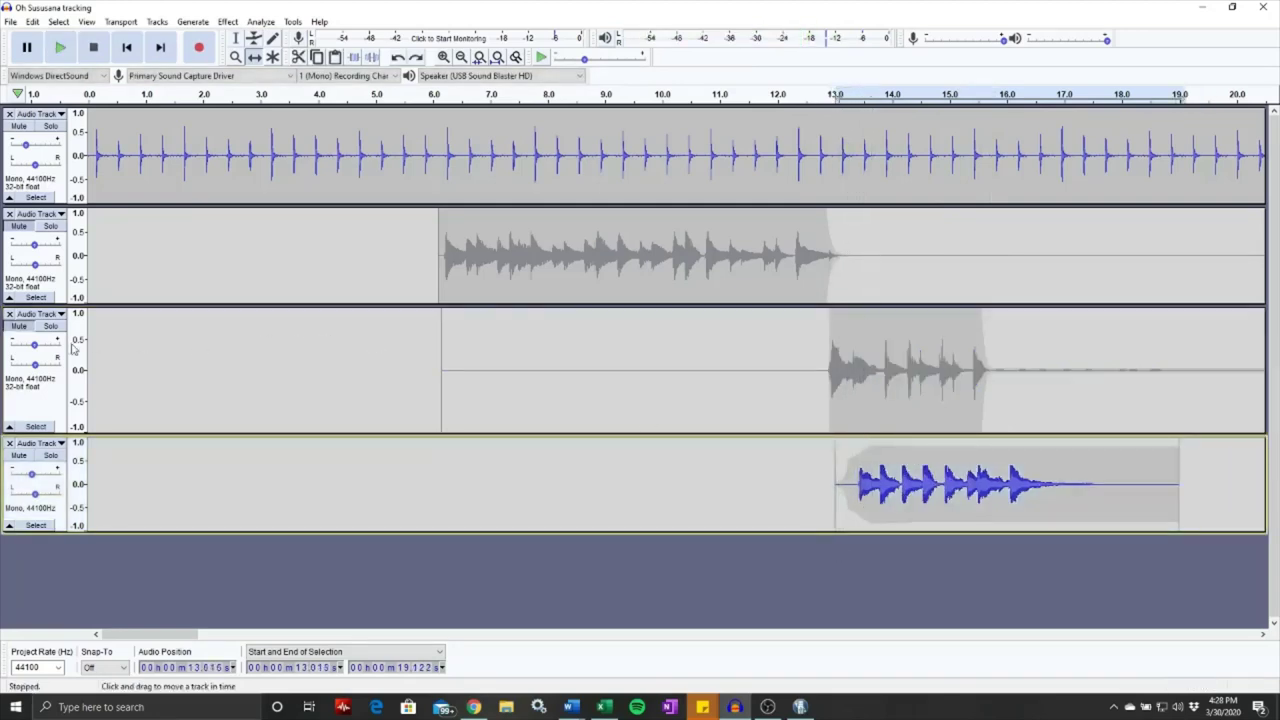
left_click(22, 327)
key("space")
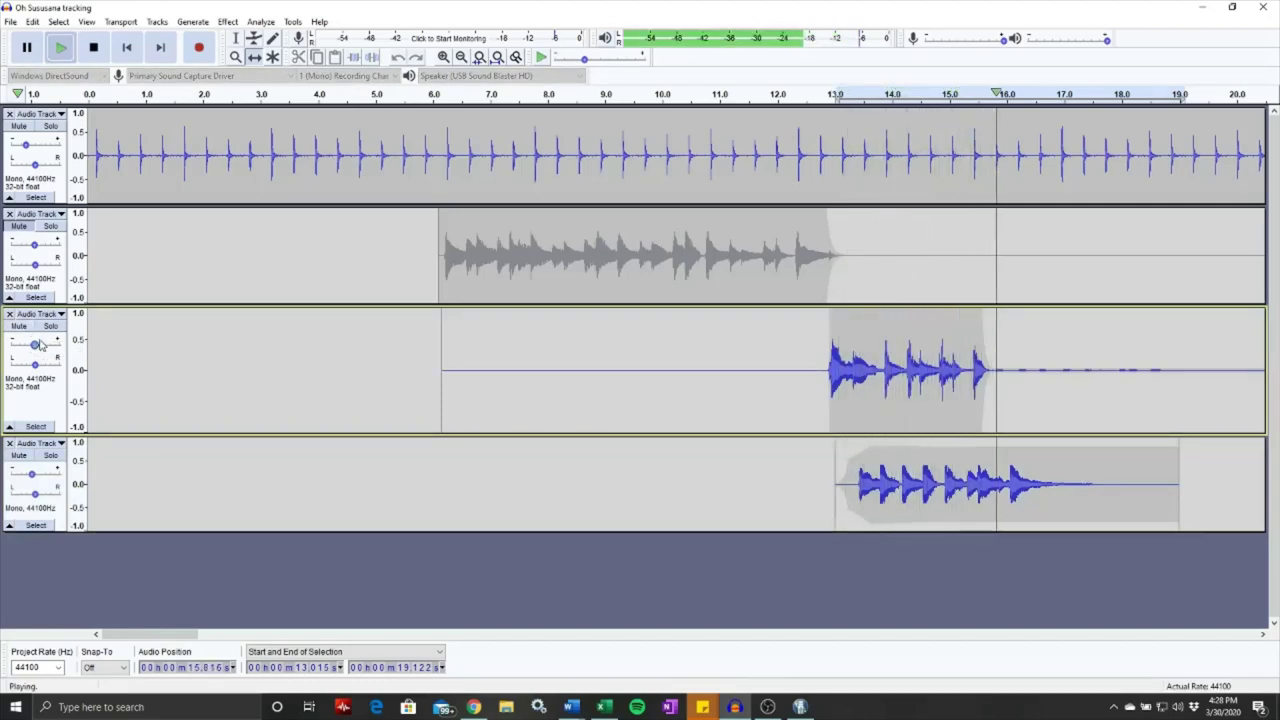
key("space")
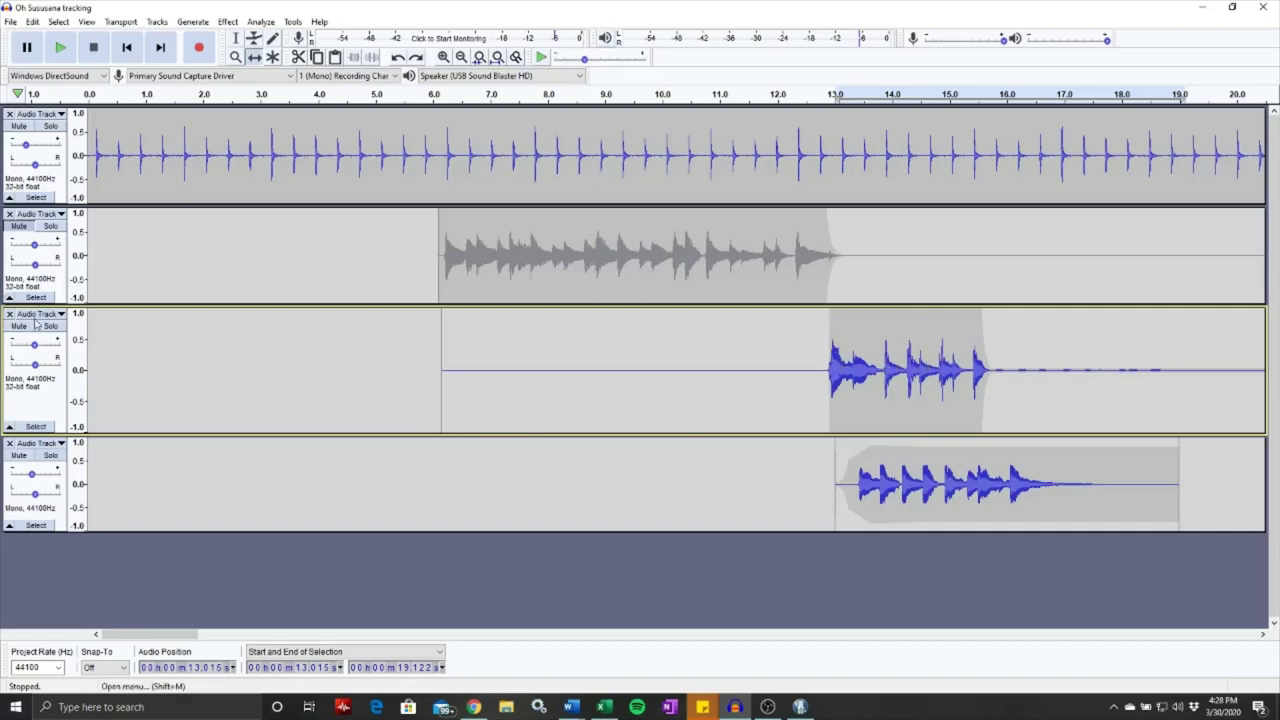
Unmute track 2, check from about 6 s, then shift track 3's clip slightly right and replay from 12 s
left_click(22, 227)
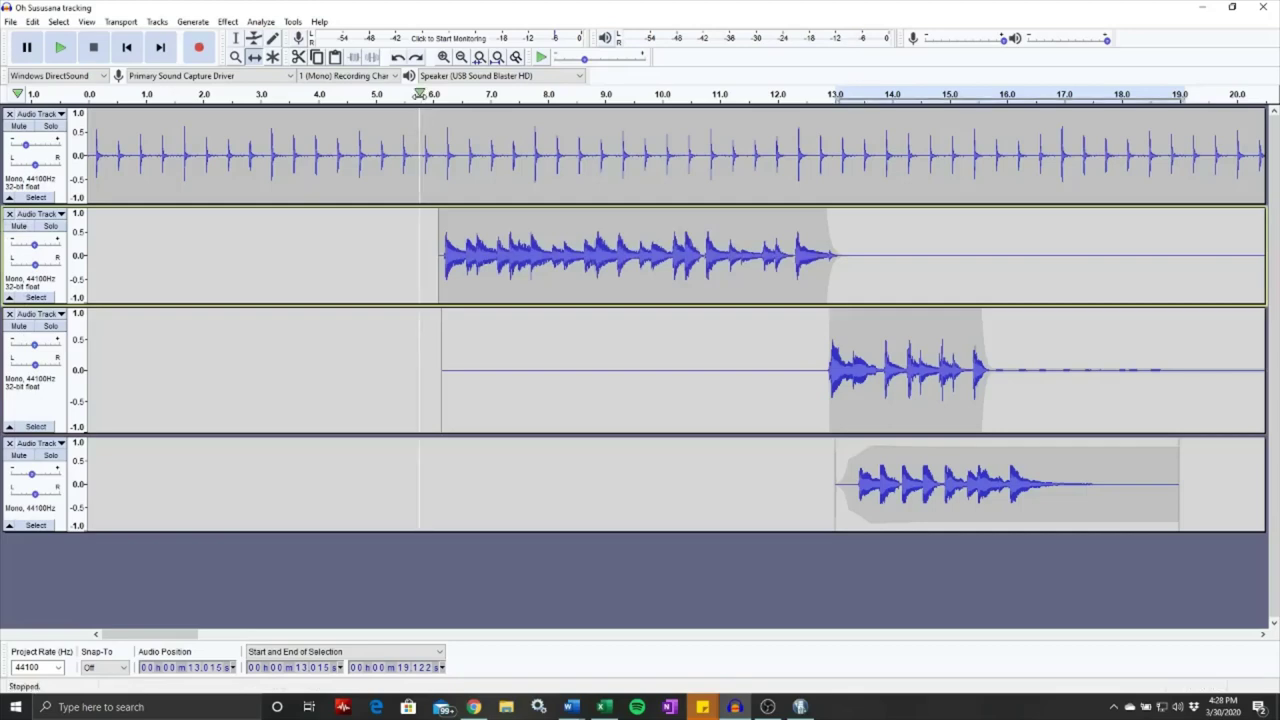
left_click(433, 95)
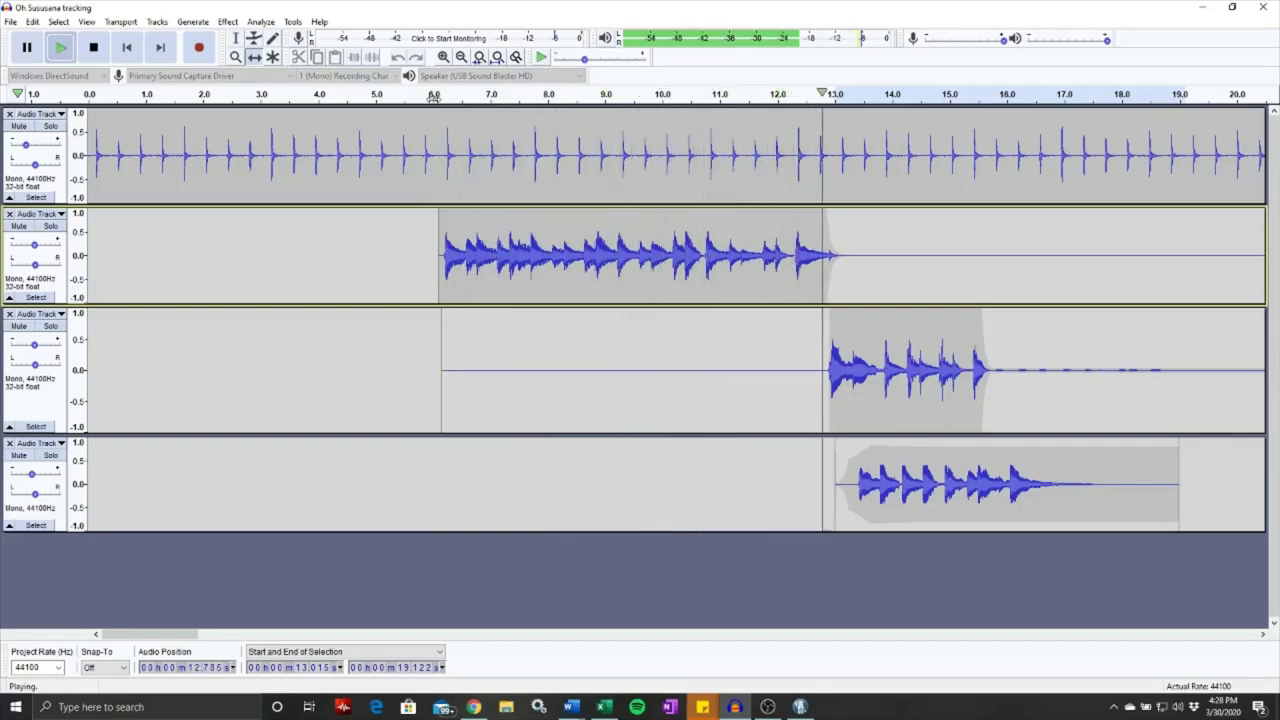
key("space")
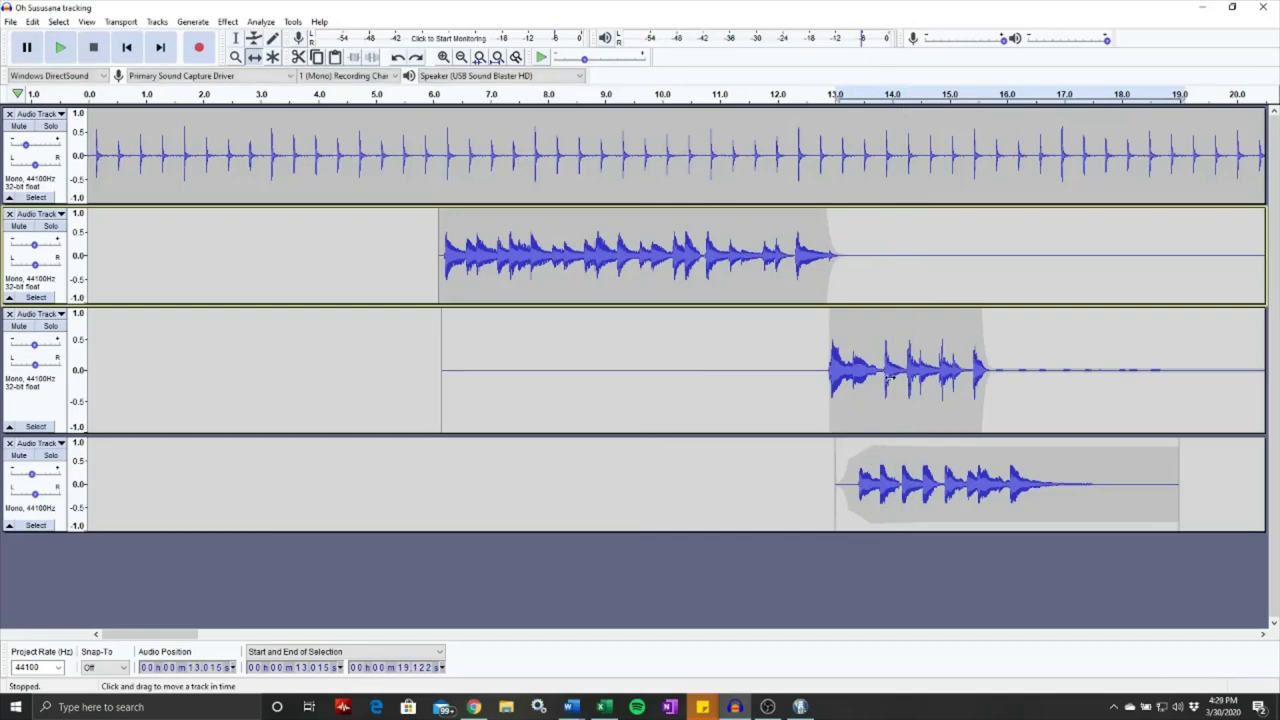
left_click_drag(888, 378, 891, 378)
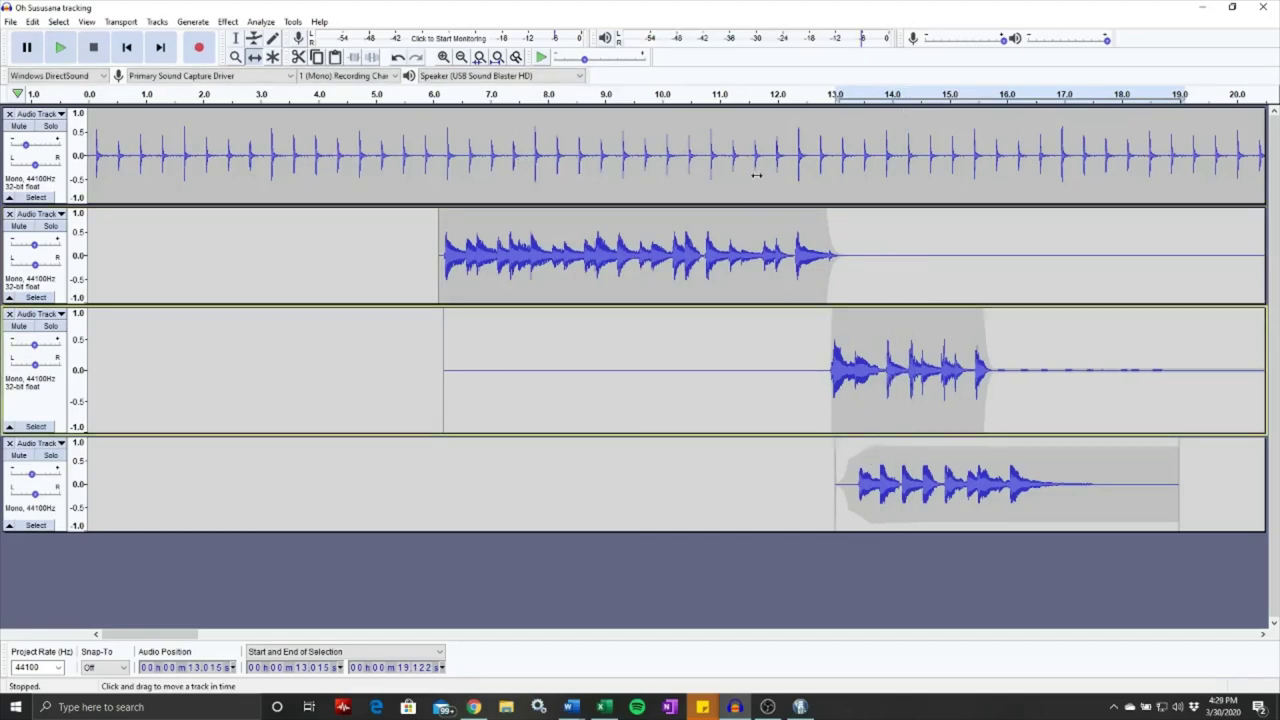
left_click(781, 106)
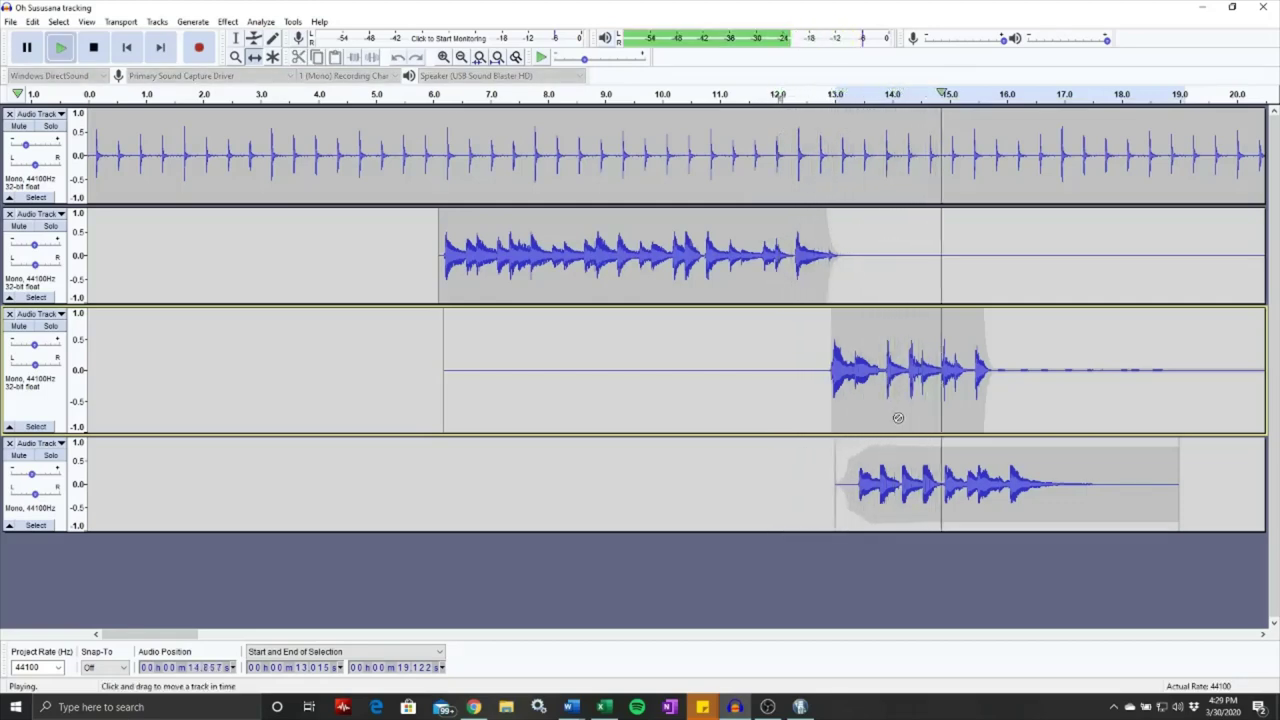
Drag the fourth take later to about 17 s, then pull it back earlier and check from 14 s
key("space")
left_click_drag(903, 465, 1148, 465)
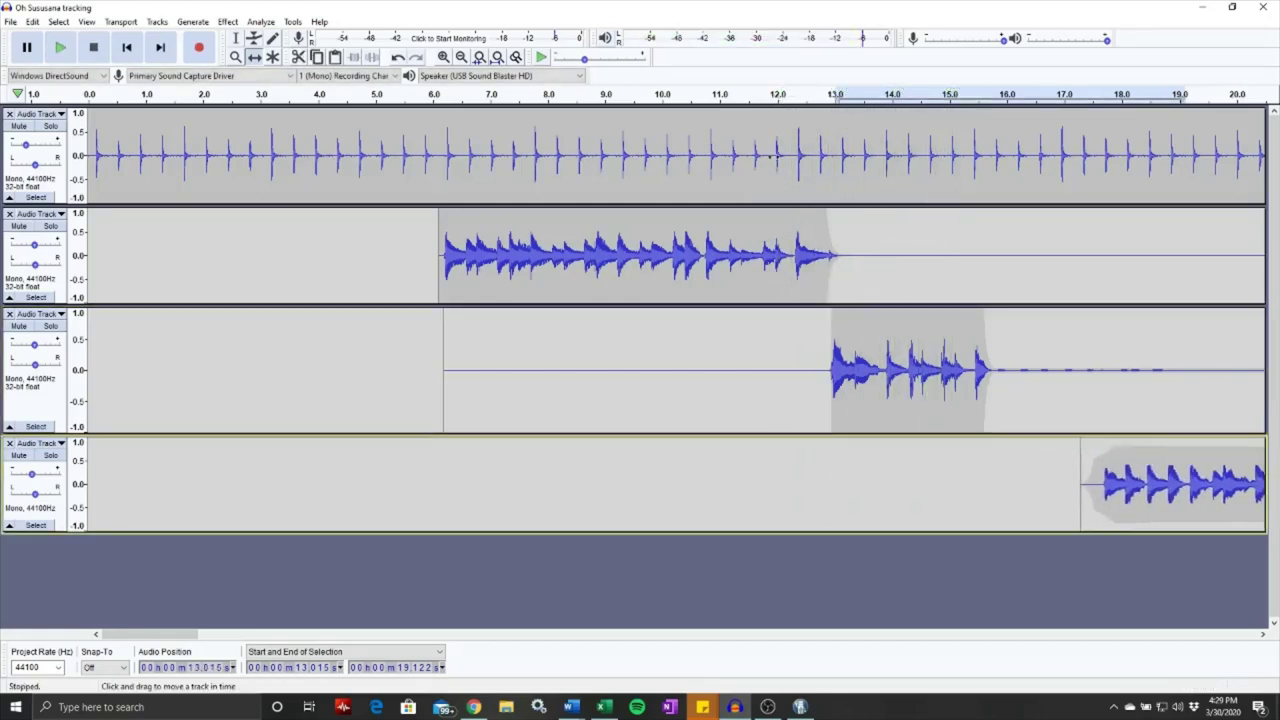
left_click(771, 100)
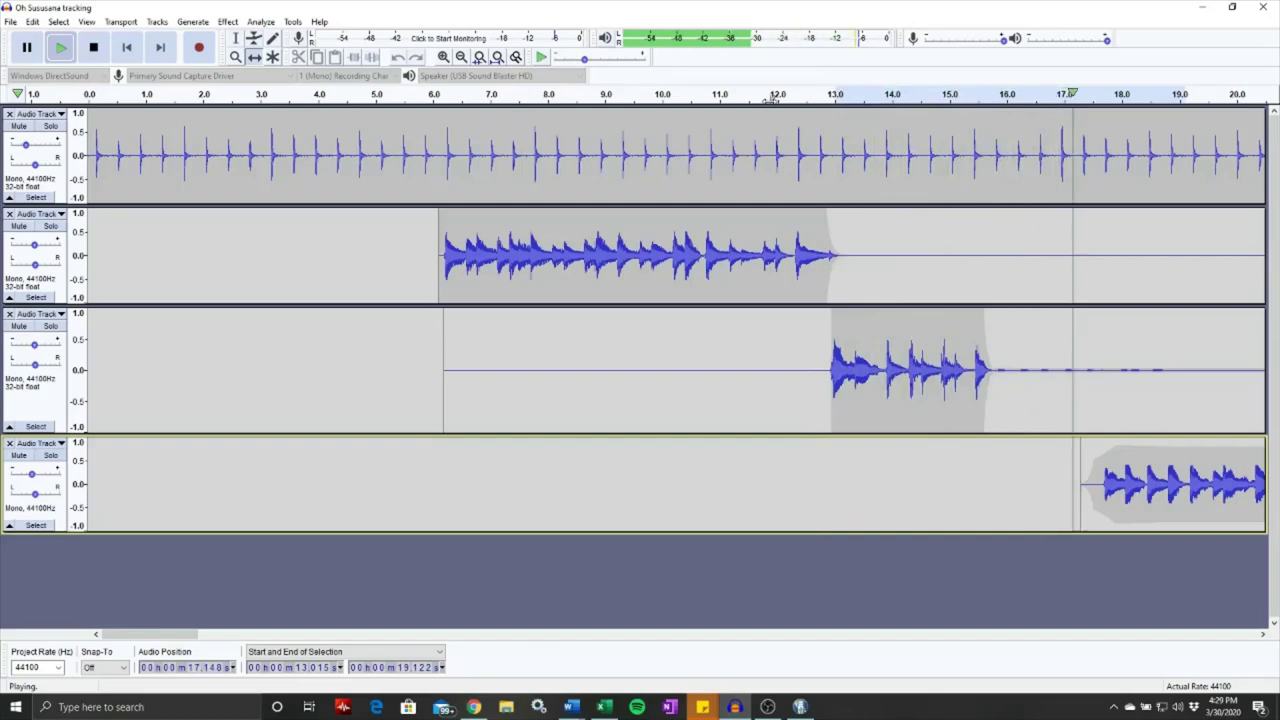
key("space")
left_click_drag(1131, 482, 1036, 480)
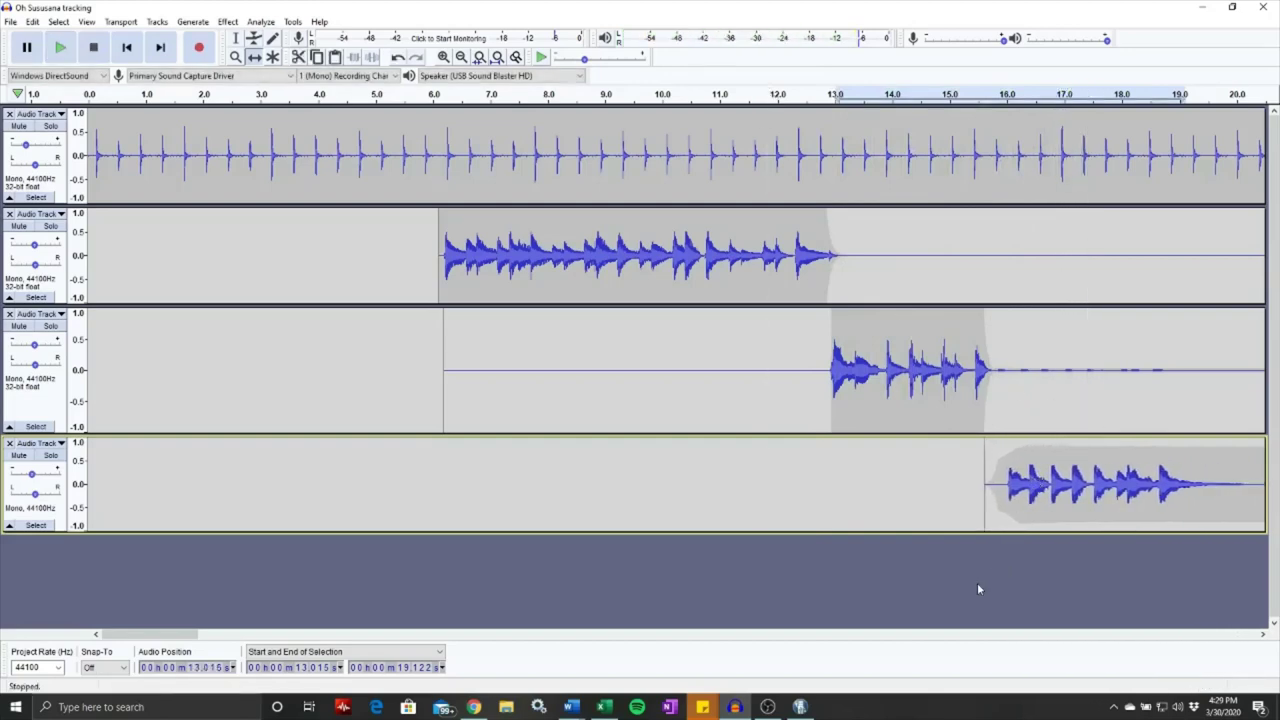
left_click(900, 95)
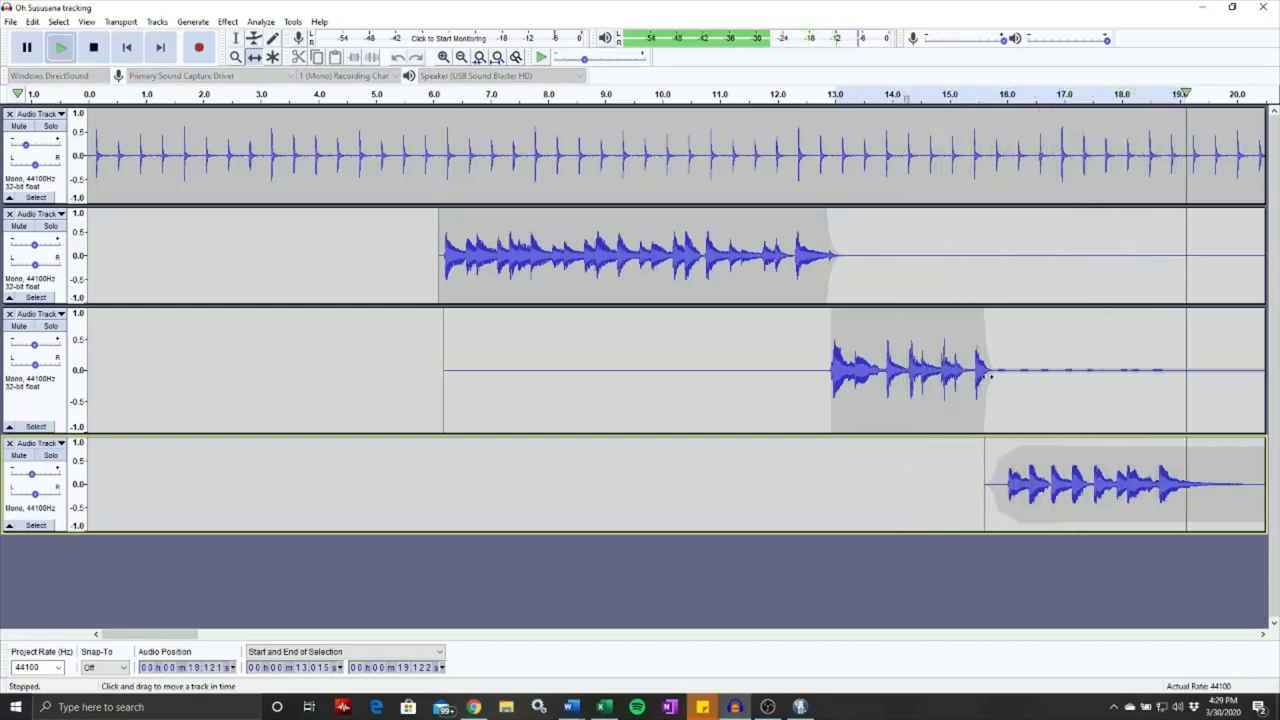
Fine-tune the fourth take's position by ear until it starts near 15 s
left_click_drag(1025, 470, 1050, 471)
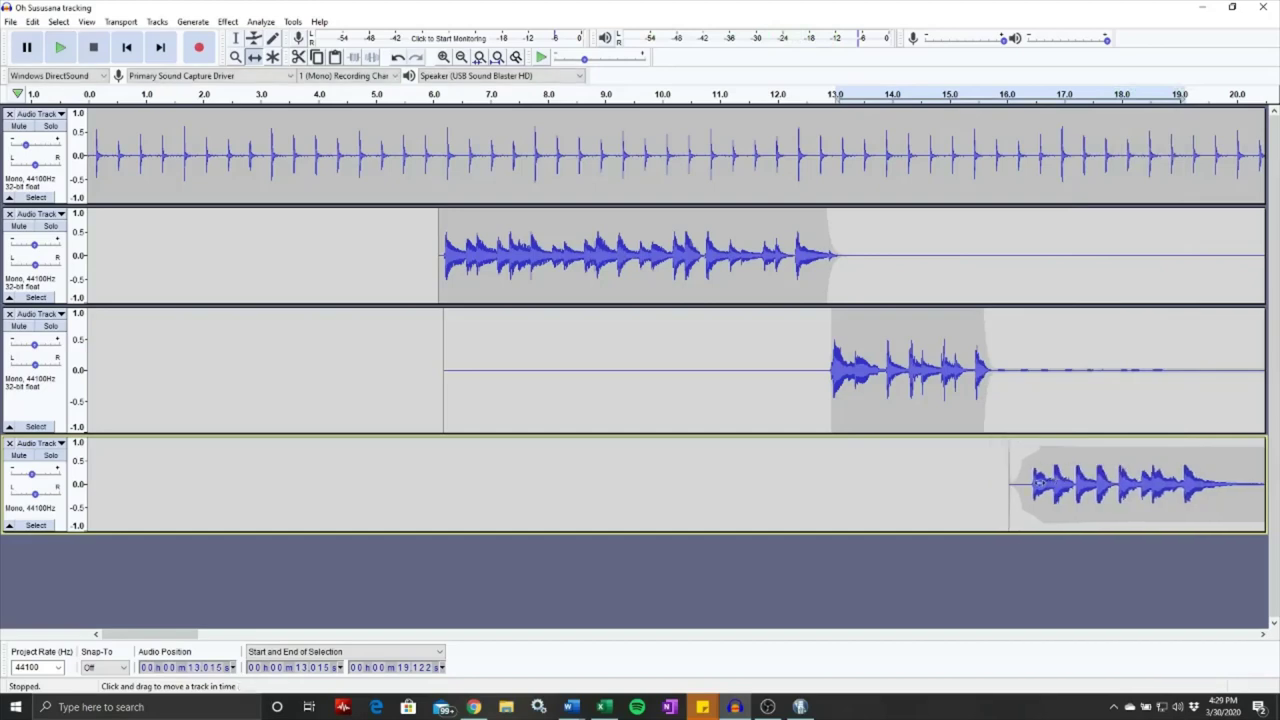
left_click(882, 95)
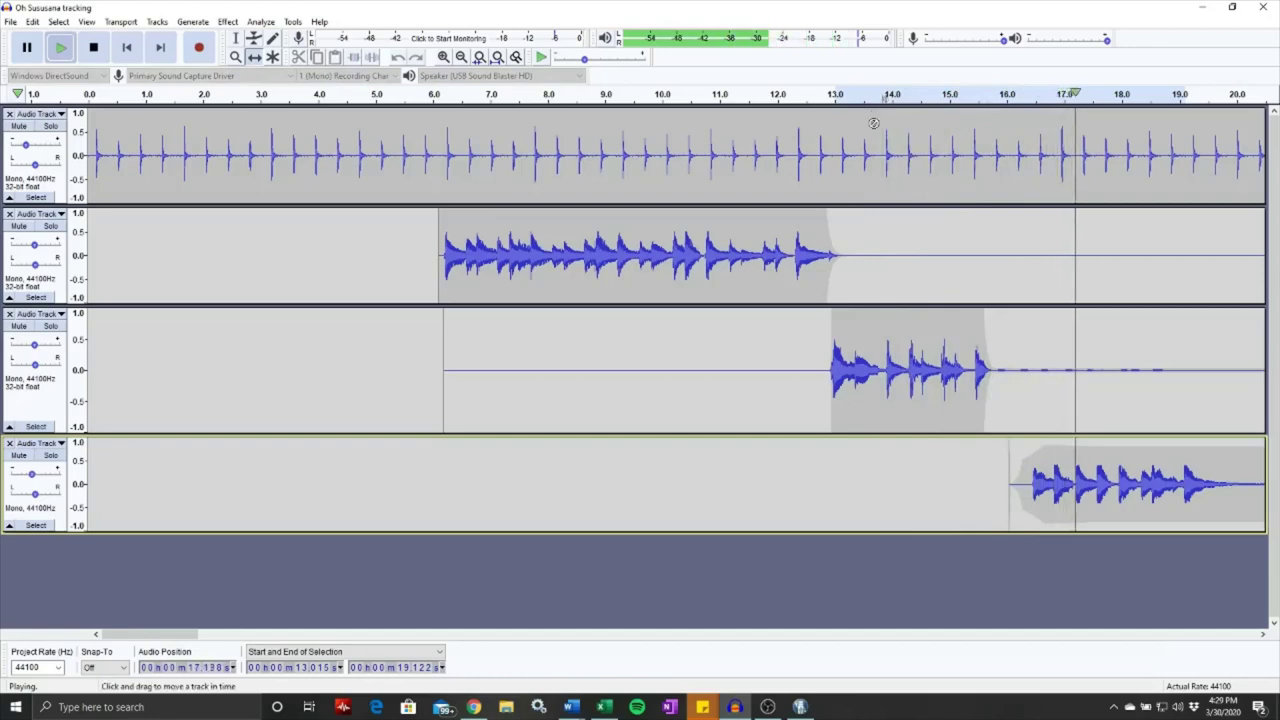
key("space")
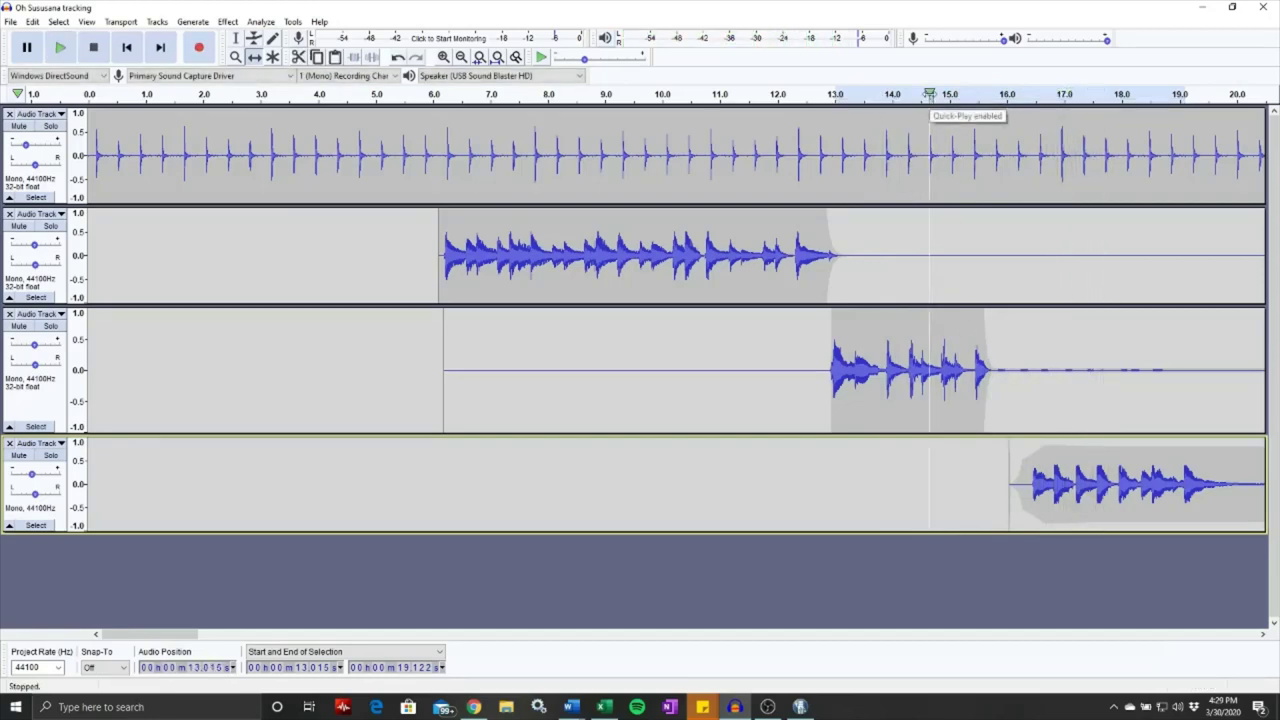
left_click(929, 94)
key("space")
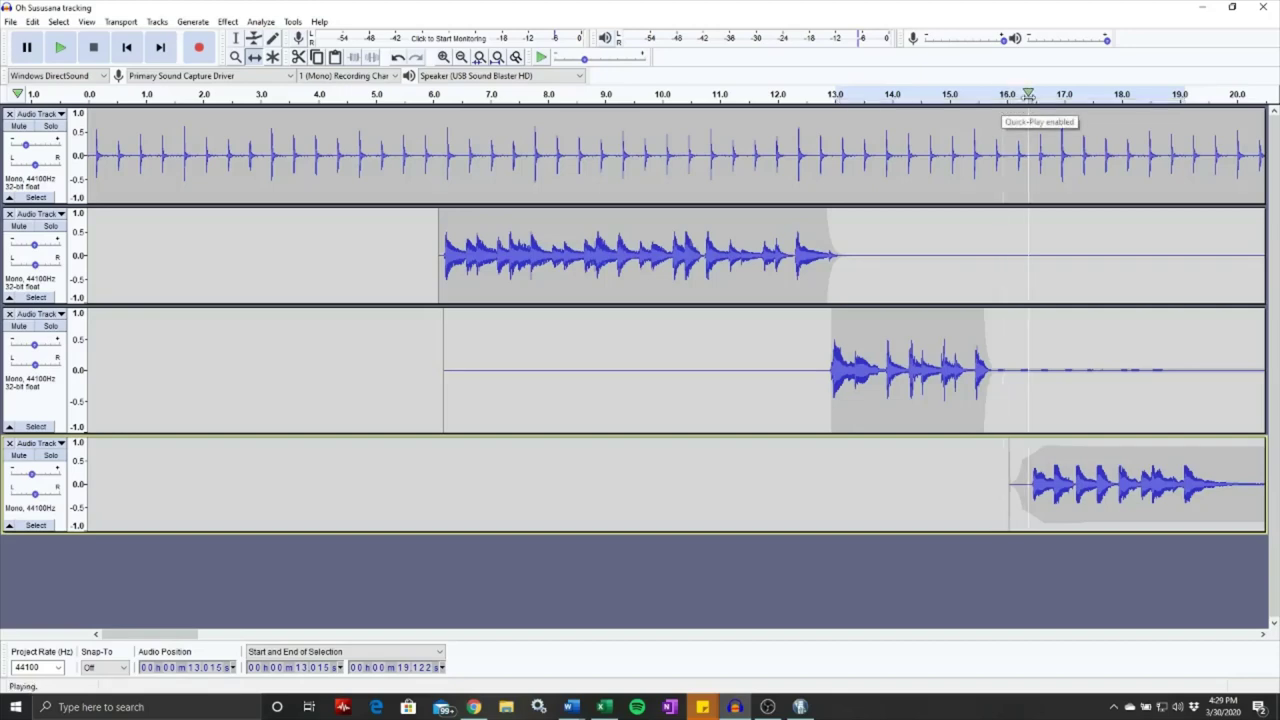
left_click(1025, 95)
key("space")
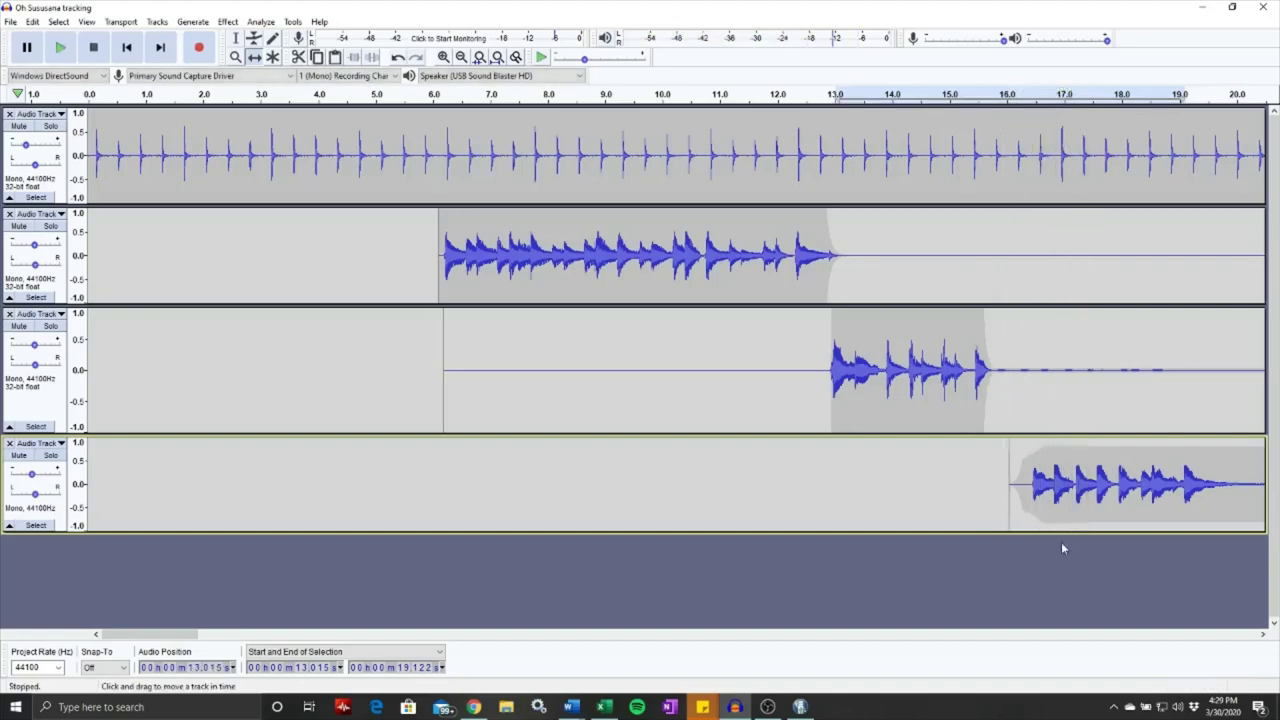
left_click_drag(1037, 487, 988, 484)
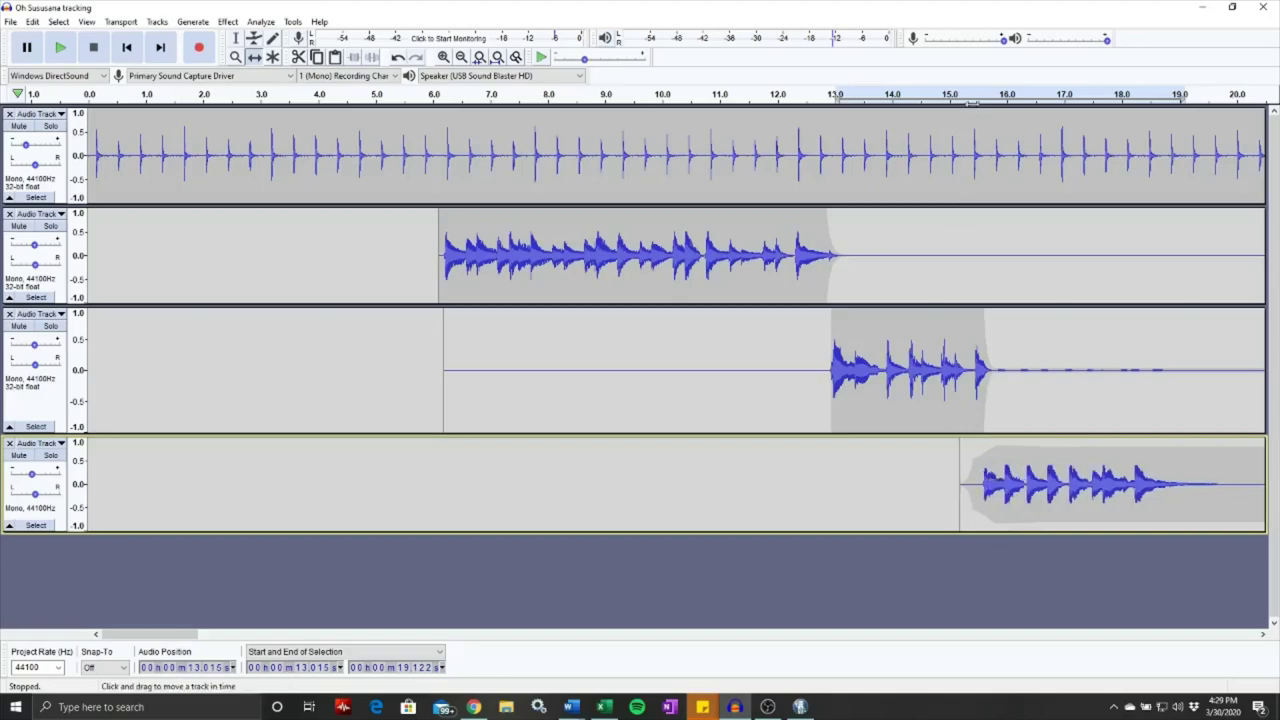
left_click(954, 97)
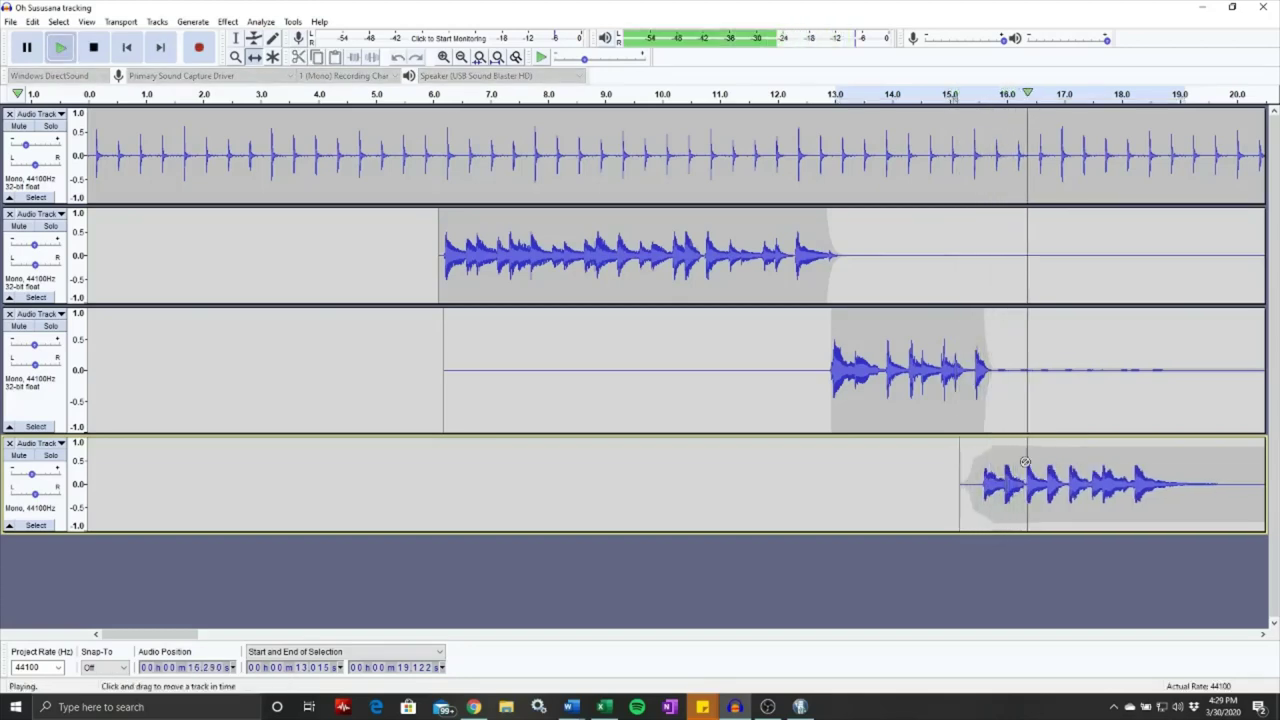
left_click_drag(1025, 462, 1012, 478)
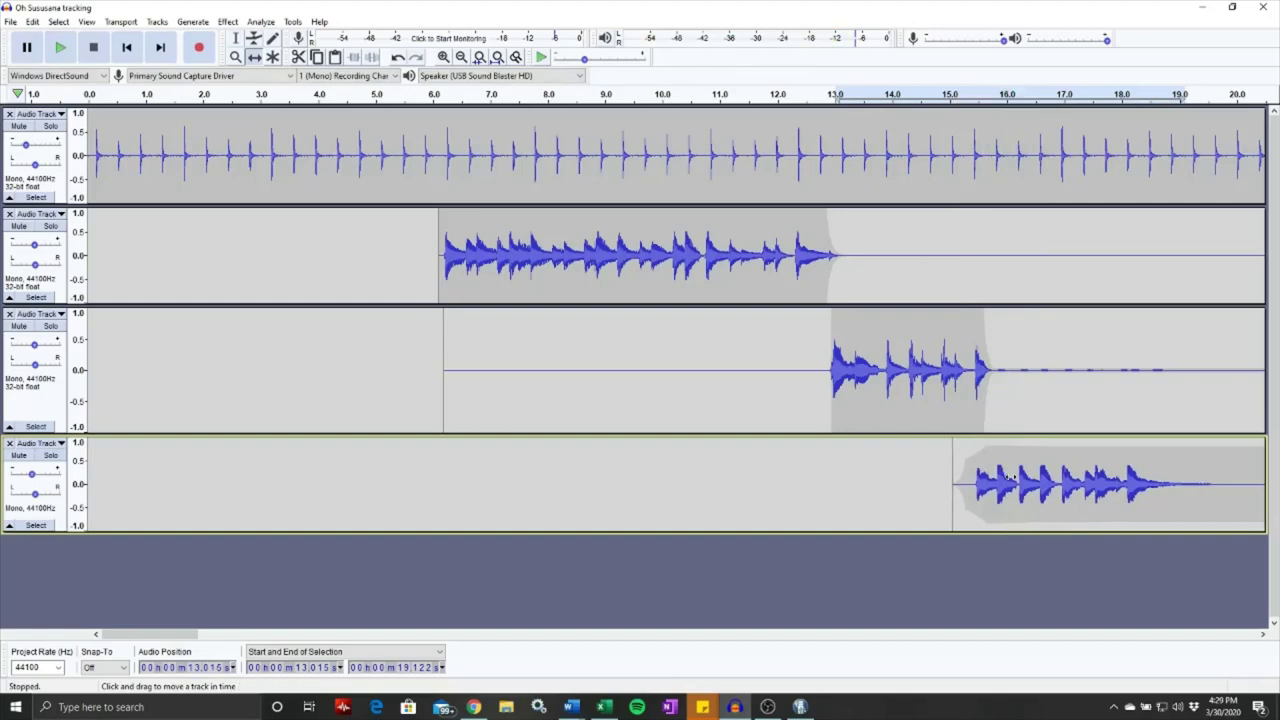
Play back the layered takes from about 14 s and again from 5.7 s
left_click(892, 96)
left_click(418, 95)
Fade in track 4's clip start and fade out track 3's end, auditioning the crossfade from about 14 s
left_click(254, 38)
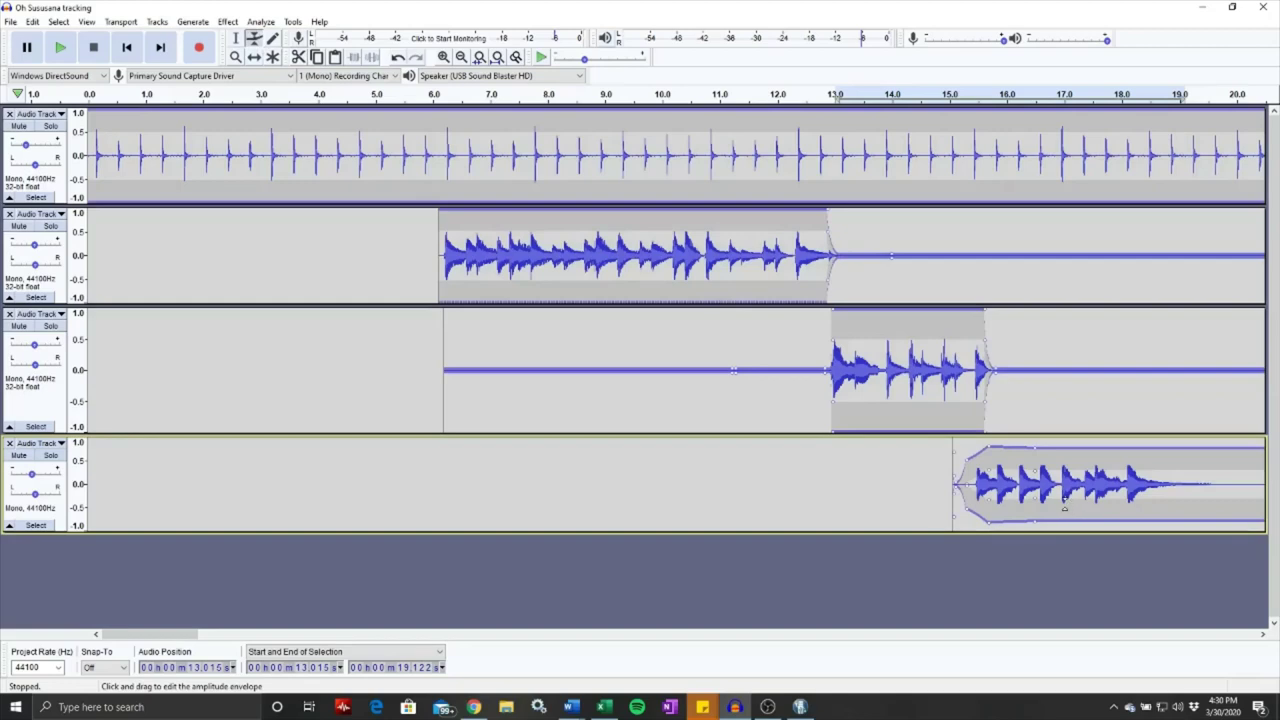
left_click_drag(967, 456, 968, 490)
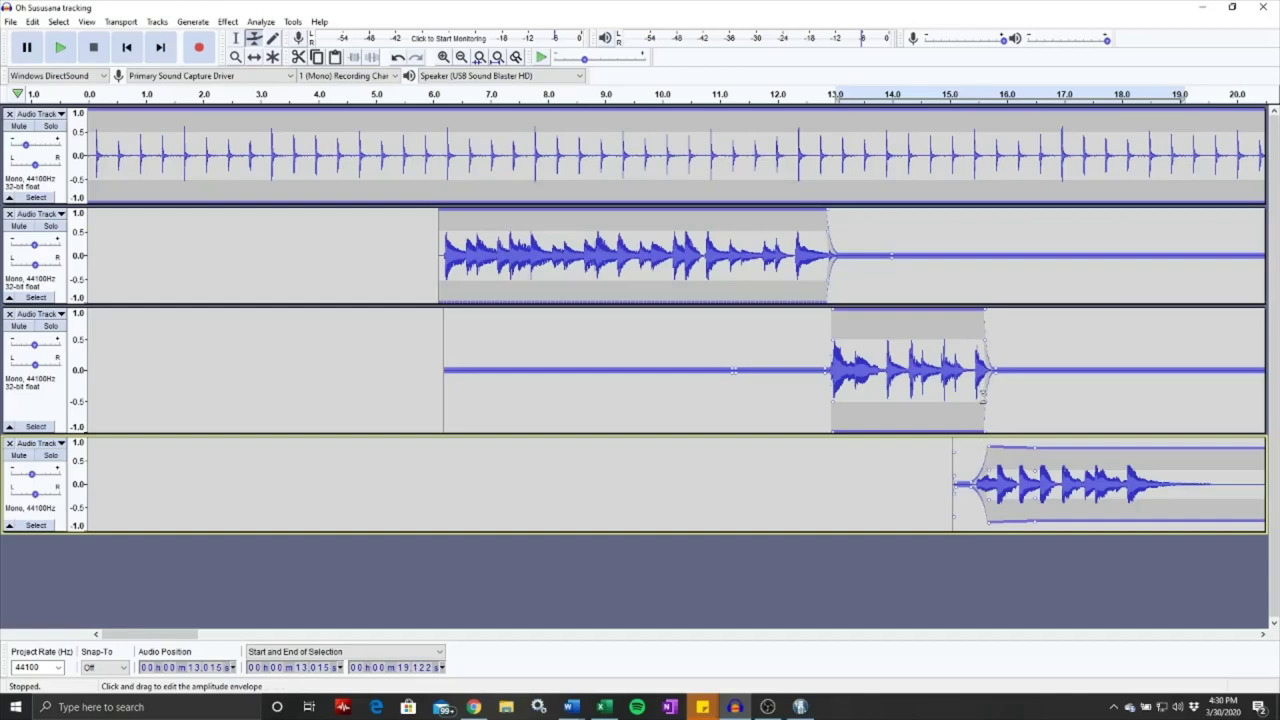
left_click_drag(984, 338, 980, 342)
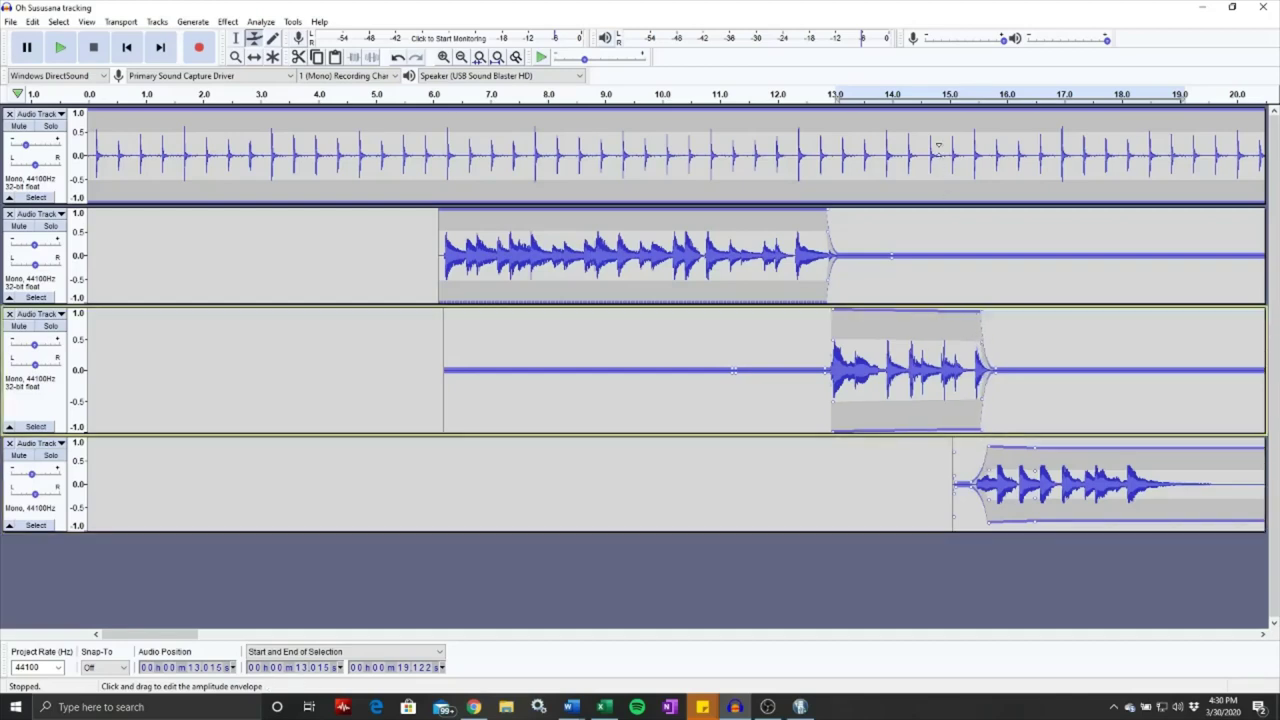
left_click(922, 100)
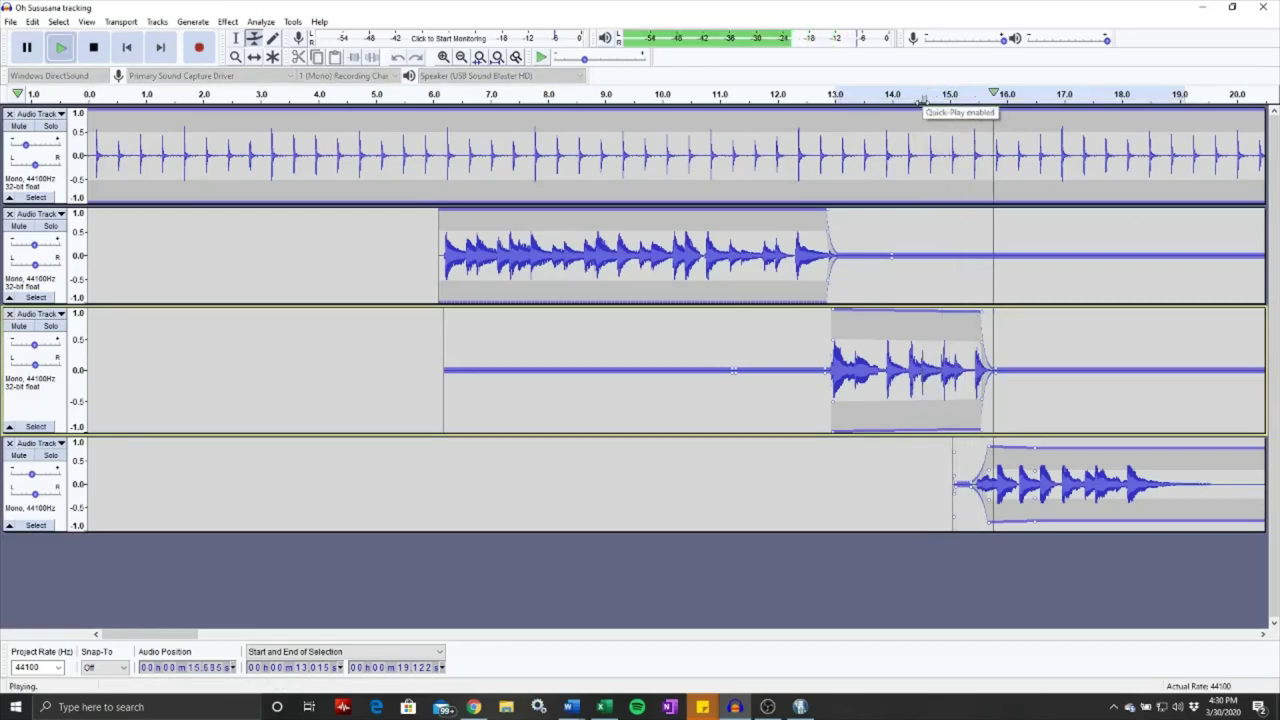
key("space")
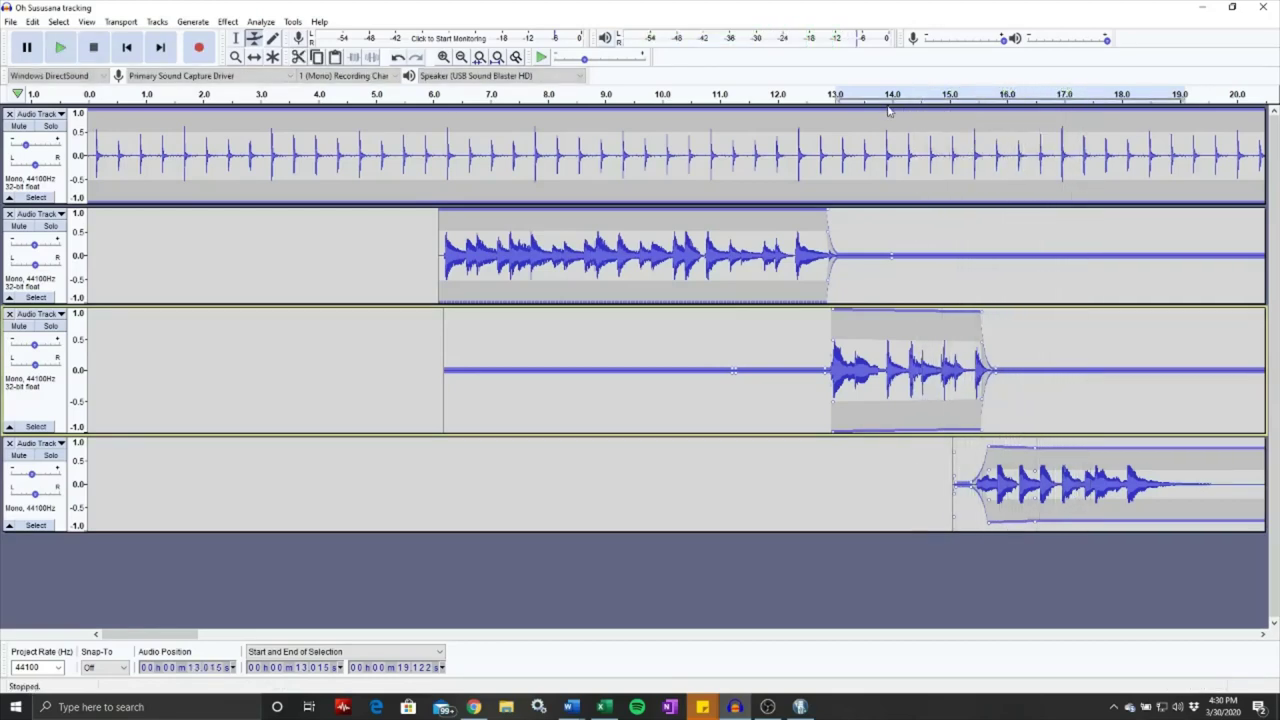
left_click(886, 104)
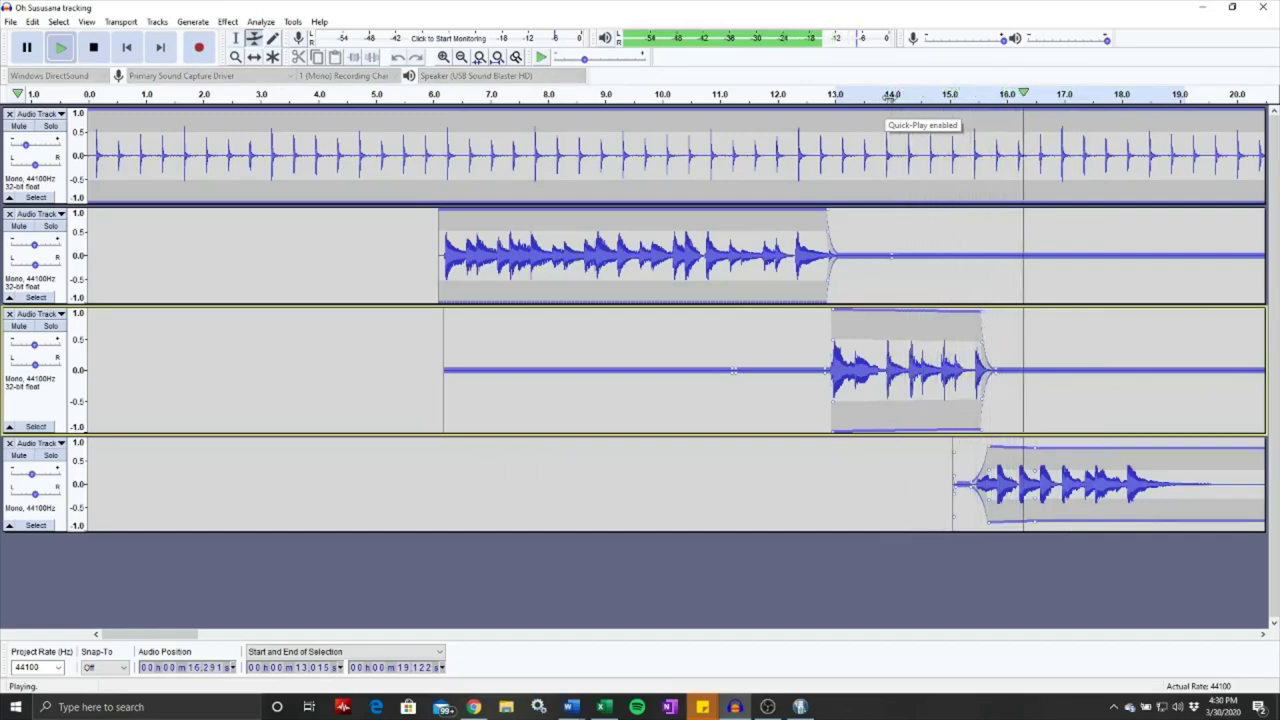
left_click(889, 97)
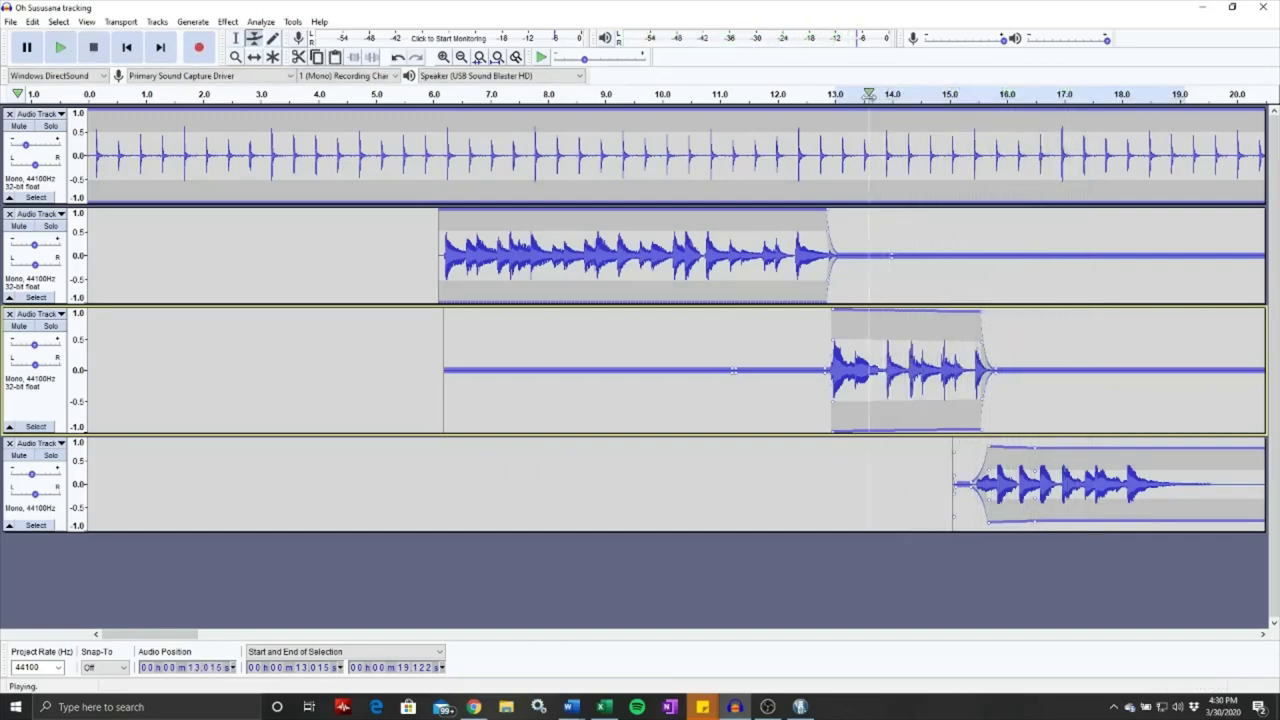
left_click(869, 99)
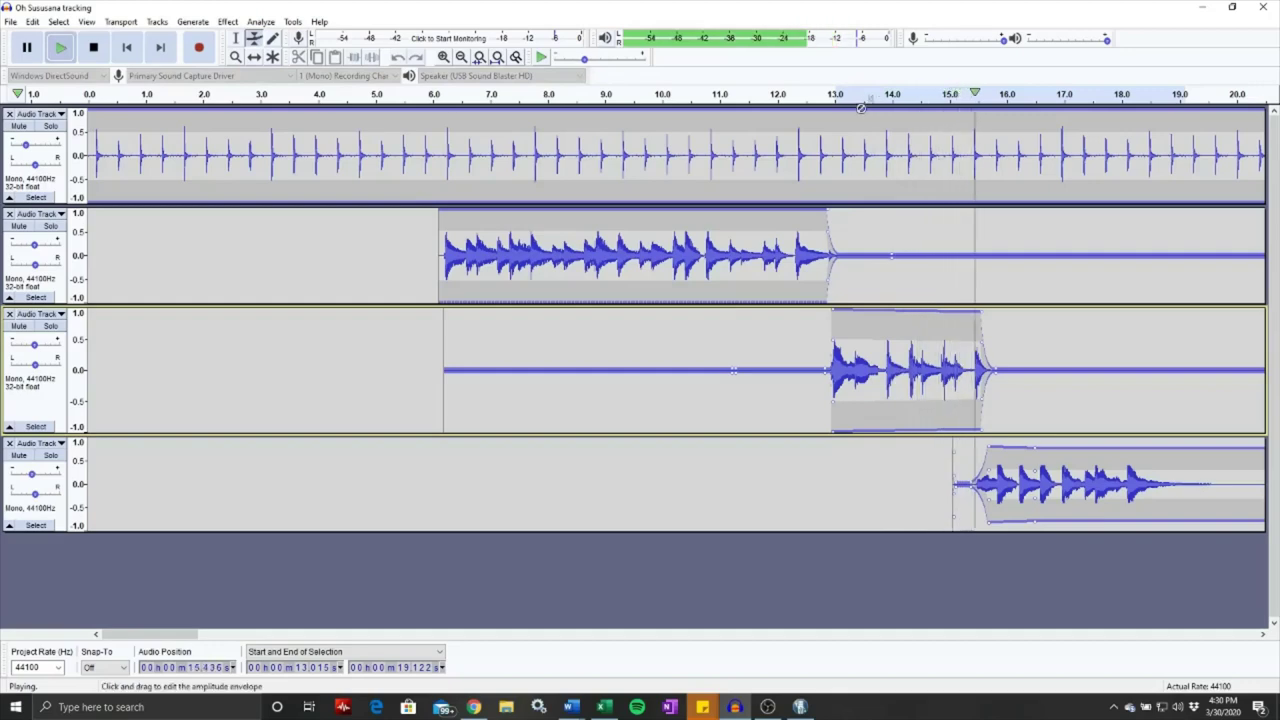